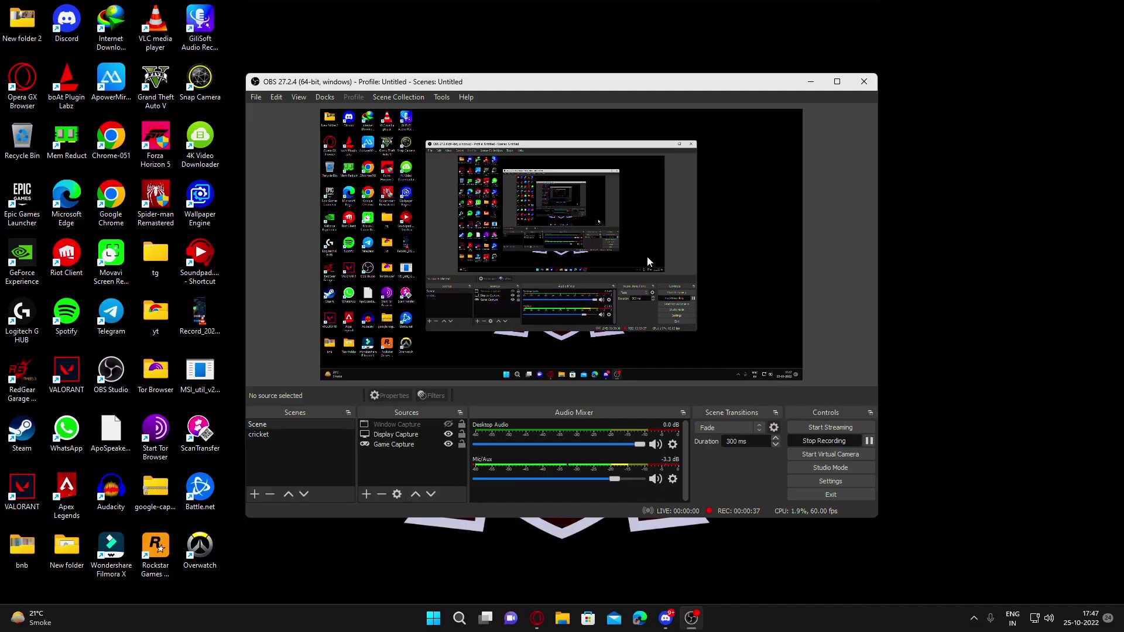
- In Opera GX, search 'nvidia drivers' and open the NVIDIA Driver Downloads result
key(alt+Tab)
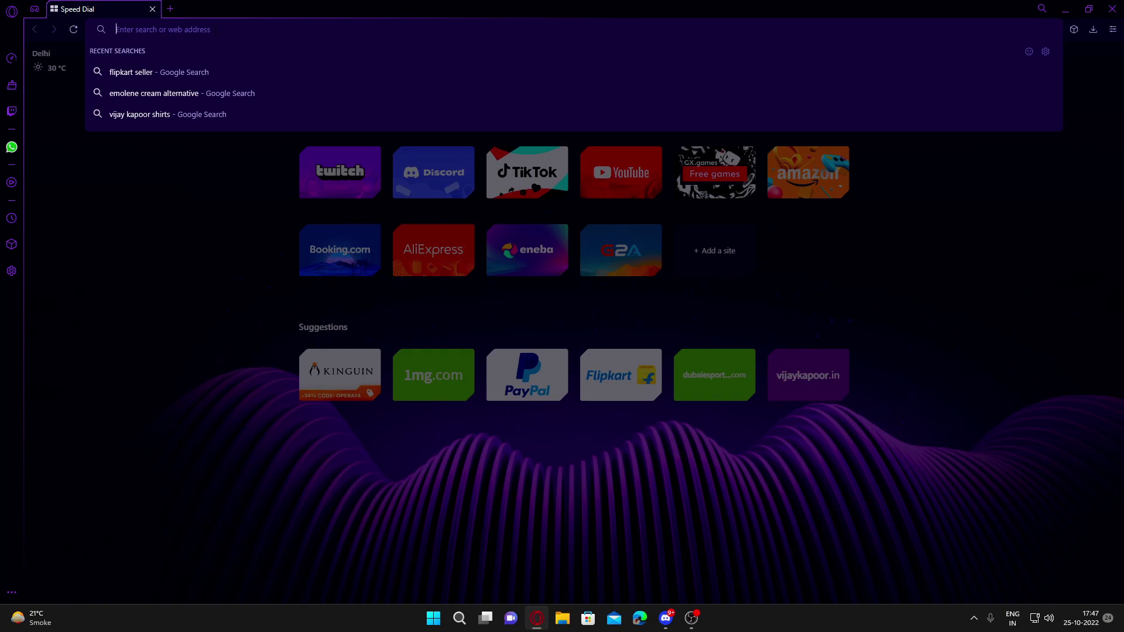
text(nvidia dr)
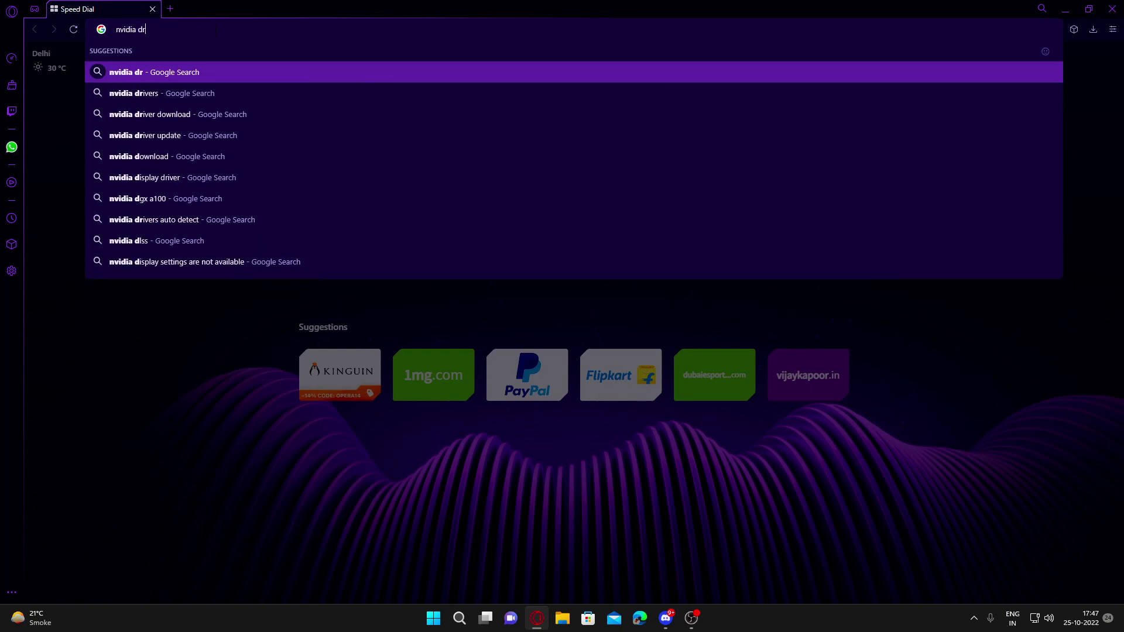
text(ivers)
key(Return)
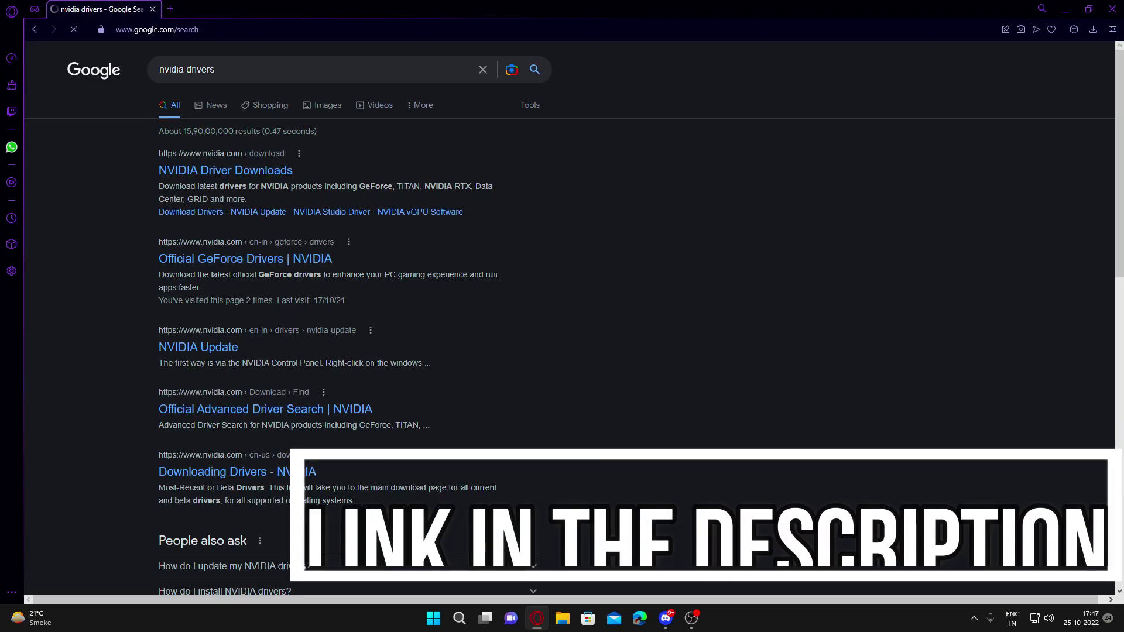
click(229, 171)
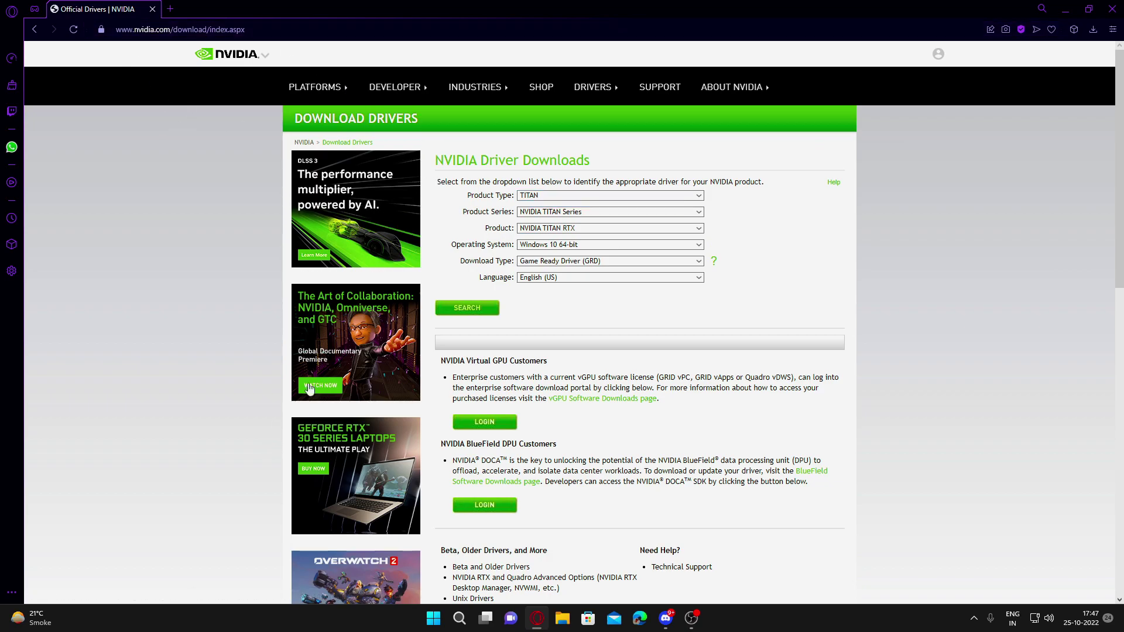
- Find the driver for GeForce RTX 20 Series, RTX 2060, then open GeForce Experience
click(699, 196)
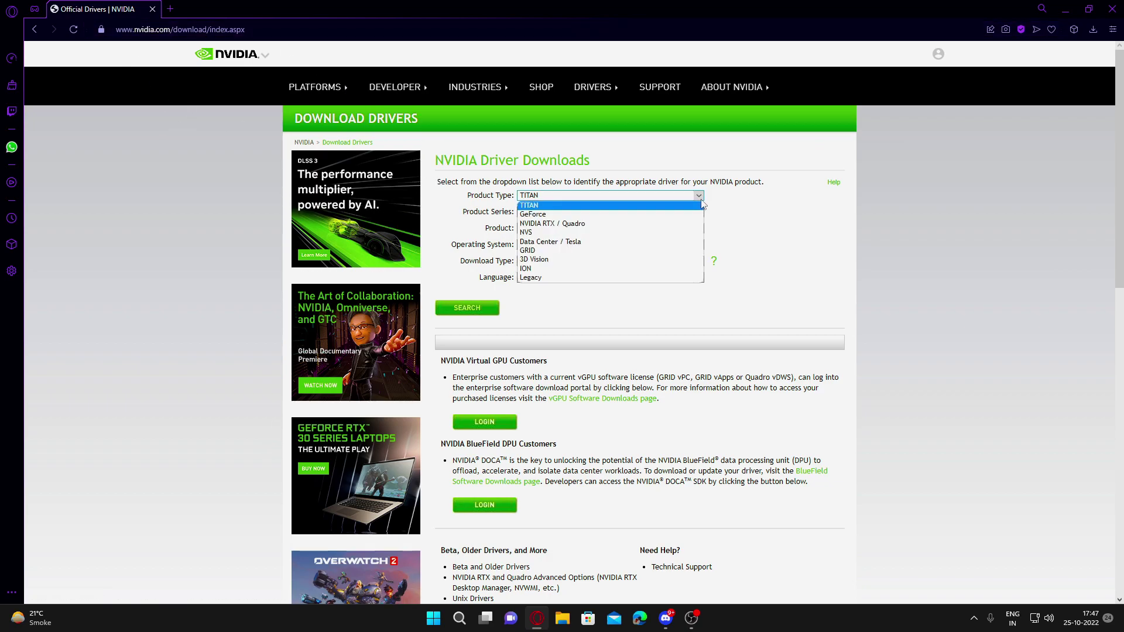
click(554, 214)
click(554, 211)
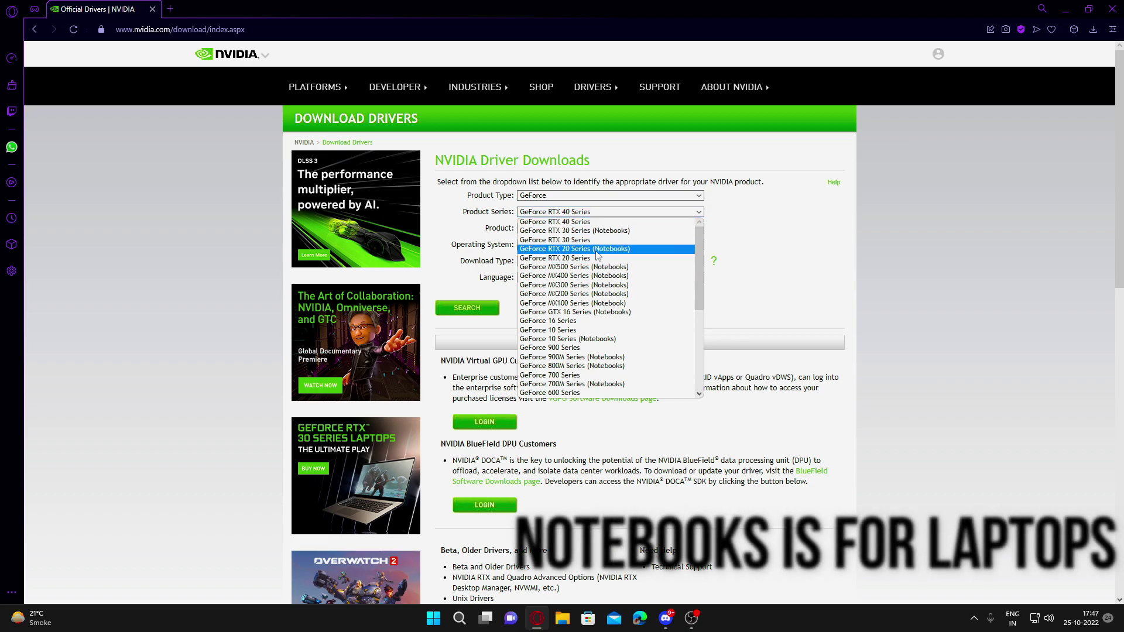
click(583, 258)
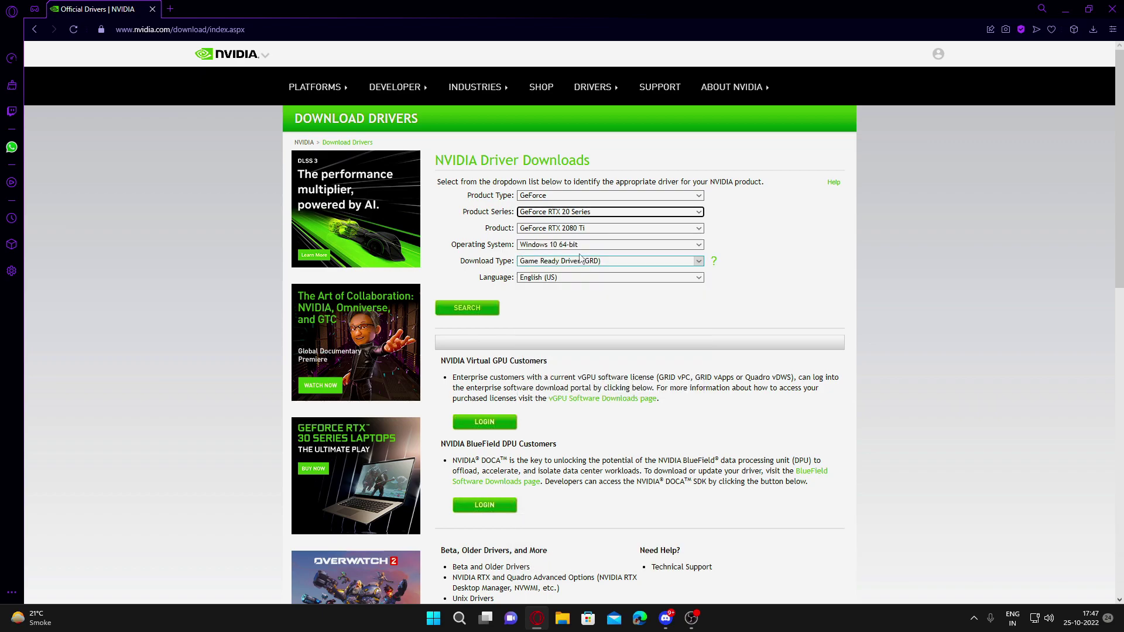
click(551, 230)
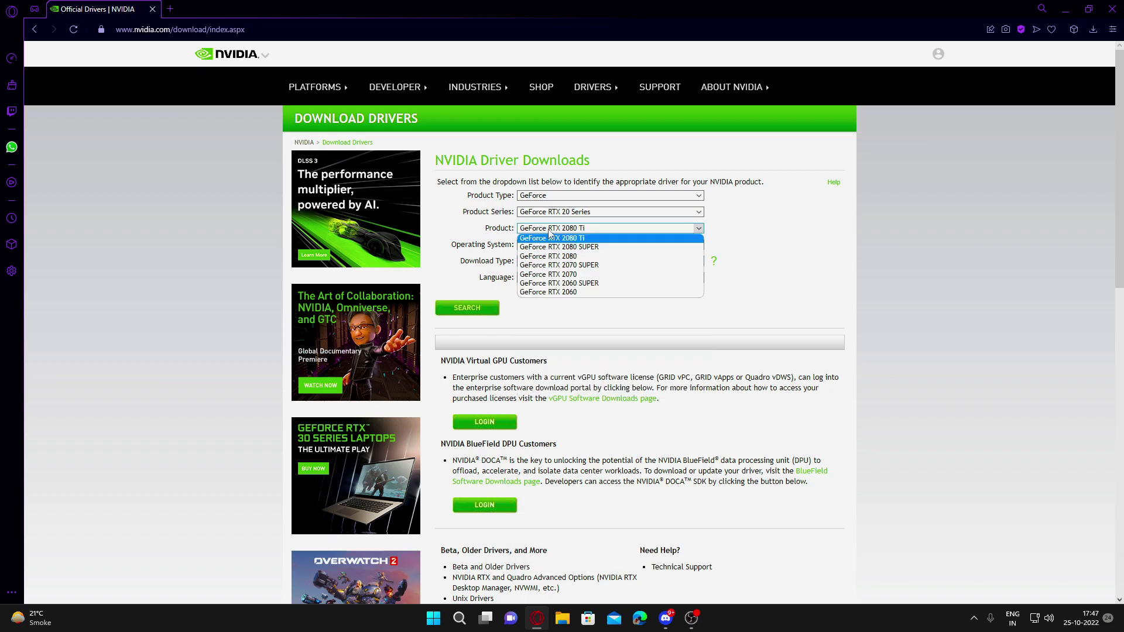
click(568, 292)
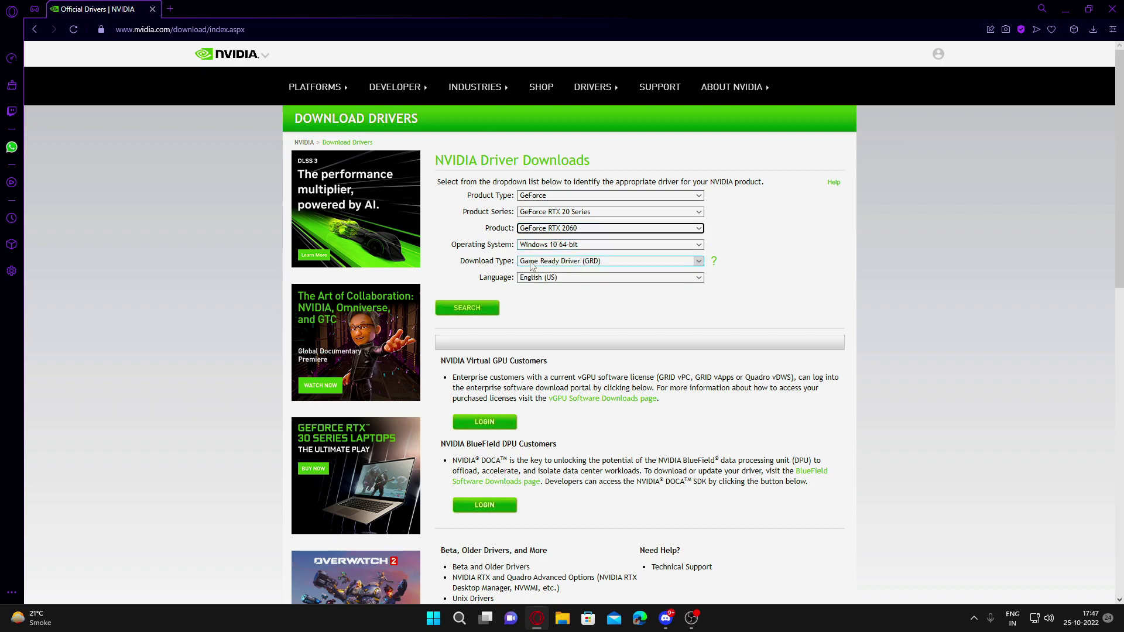
click(469, 306)
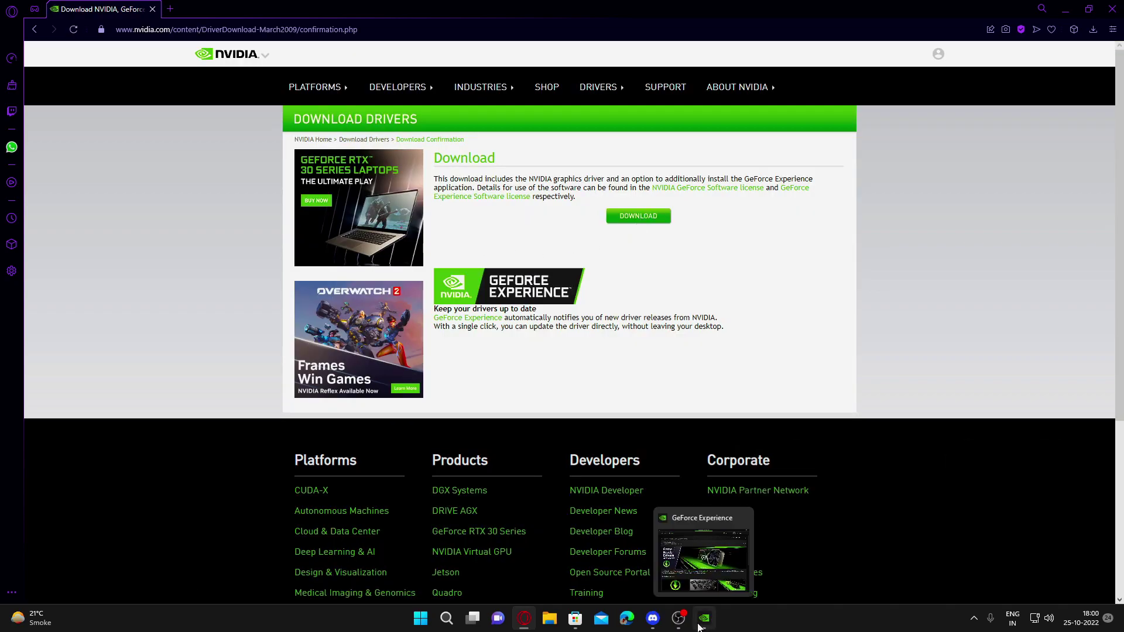
click(725, 550)
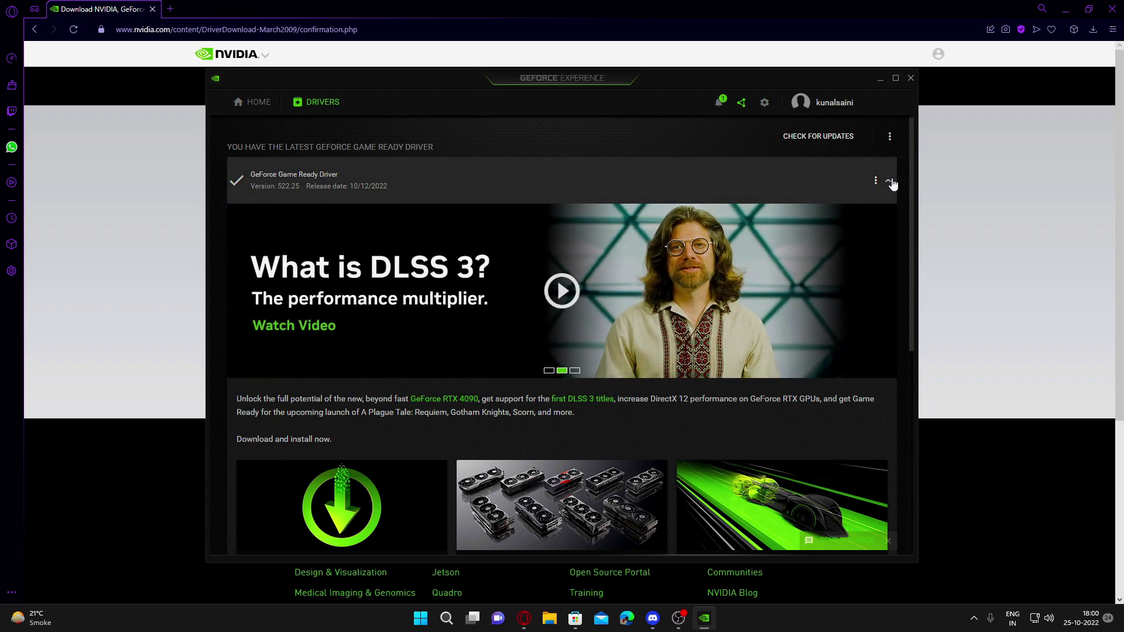
- Check for updates, confirming Game Ready Driver 522.25 is current, then minimize GeForce Experience
click(818, 136)
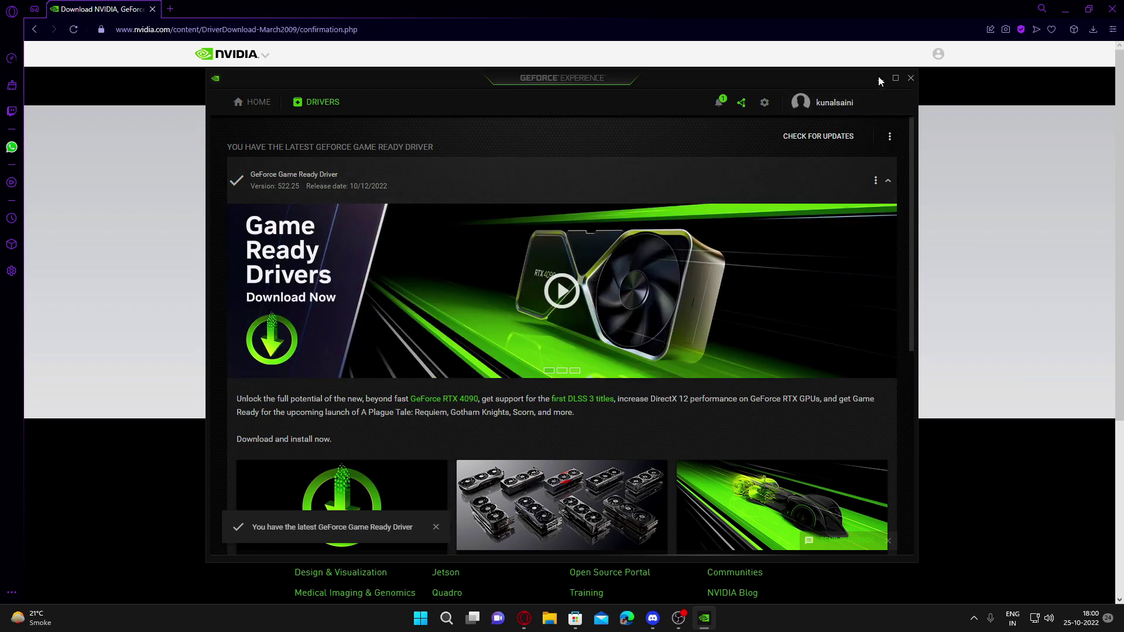
click(880, 82)
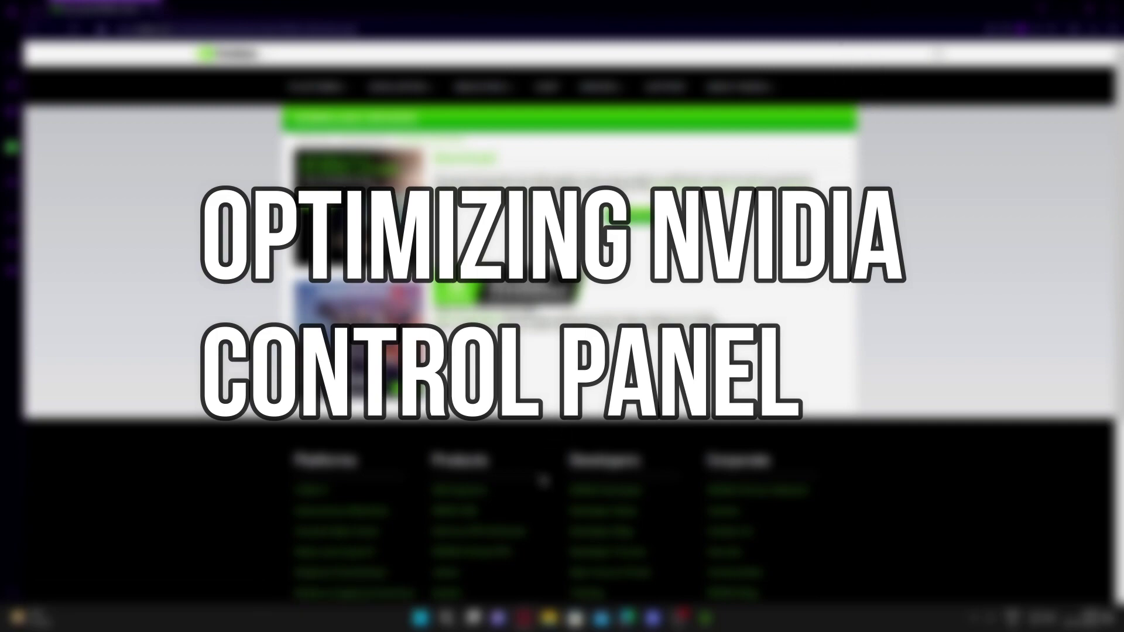
- Search Windows for 'nvidia' to locate NVIDIA Control Panel
click(444, 618)
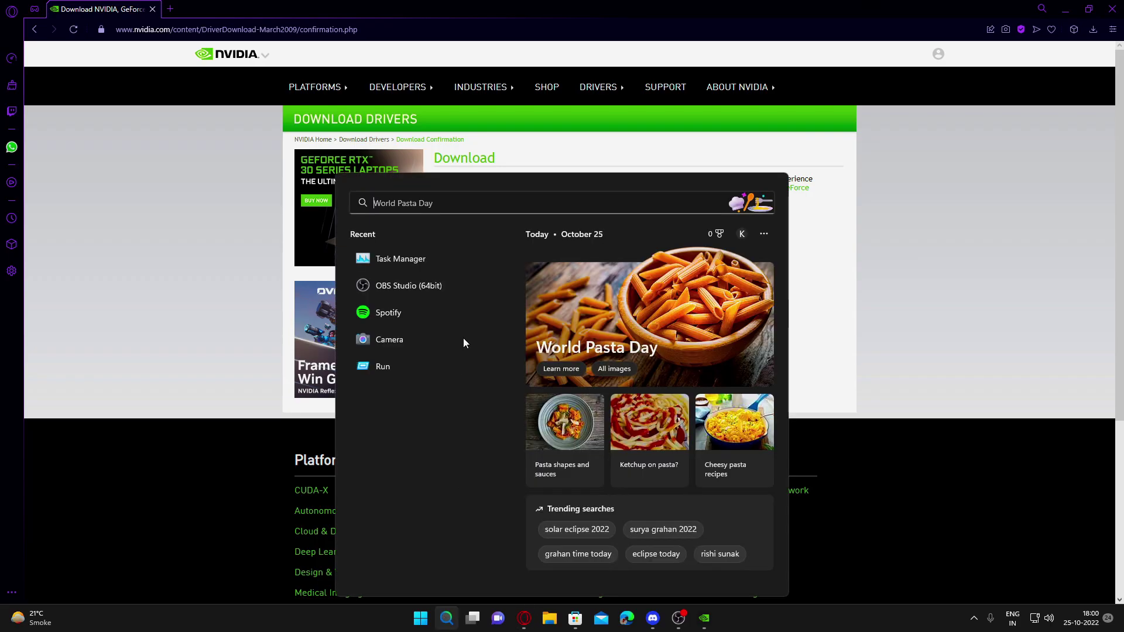
text(nvidia)
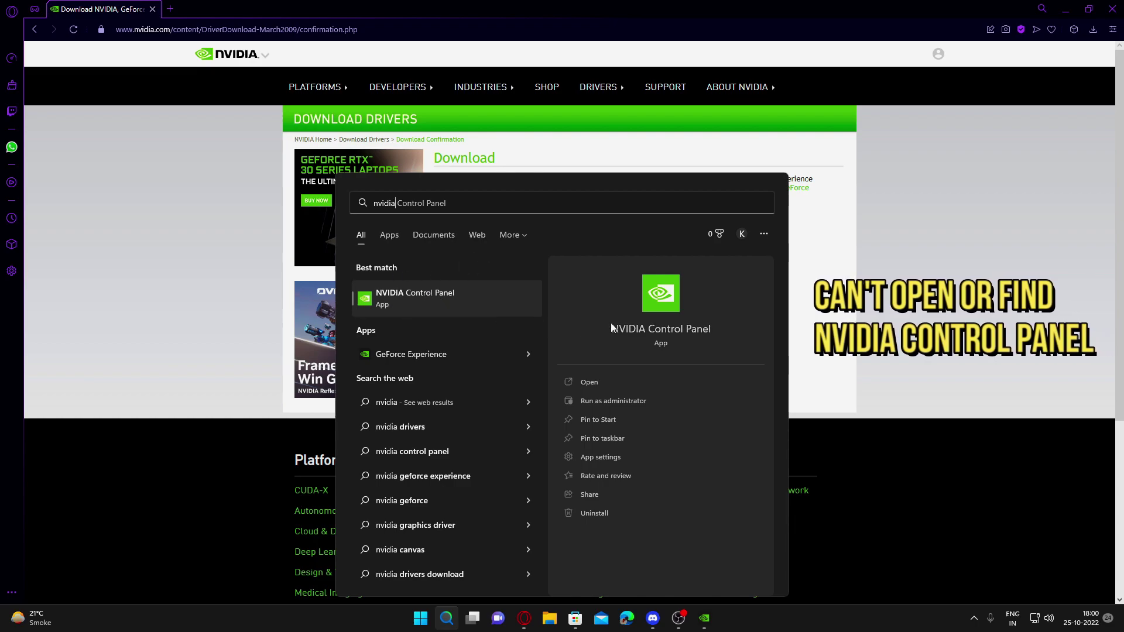
- Search the Microsoft Store for 'nvidia control panel' and open the NVIDIA Control Panel app page
click(577, 612)
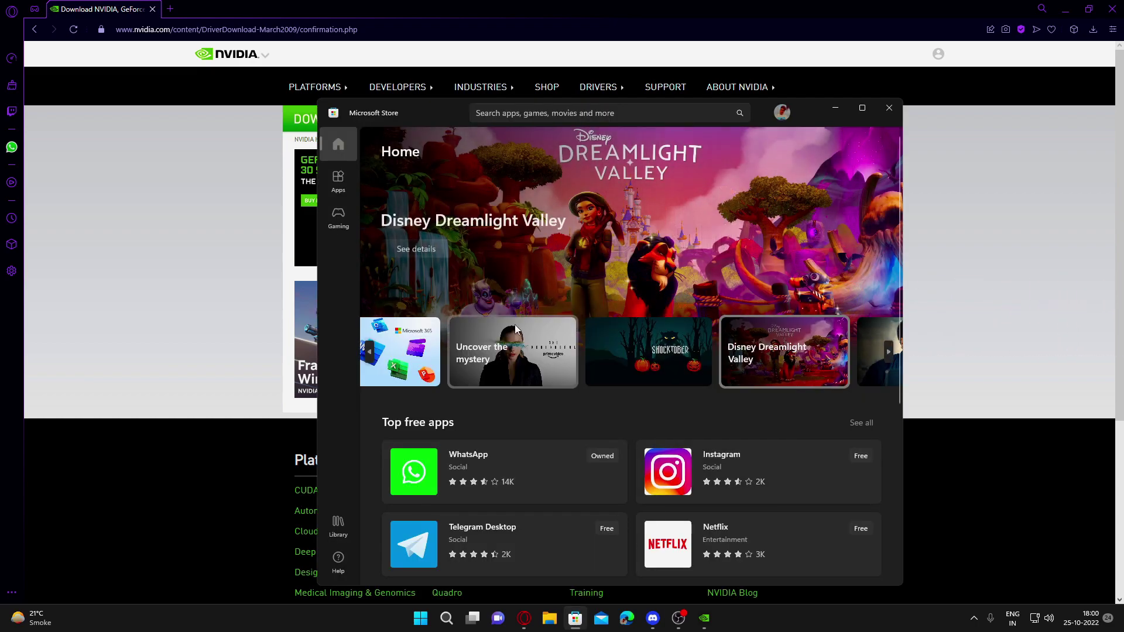
click(554, 117)
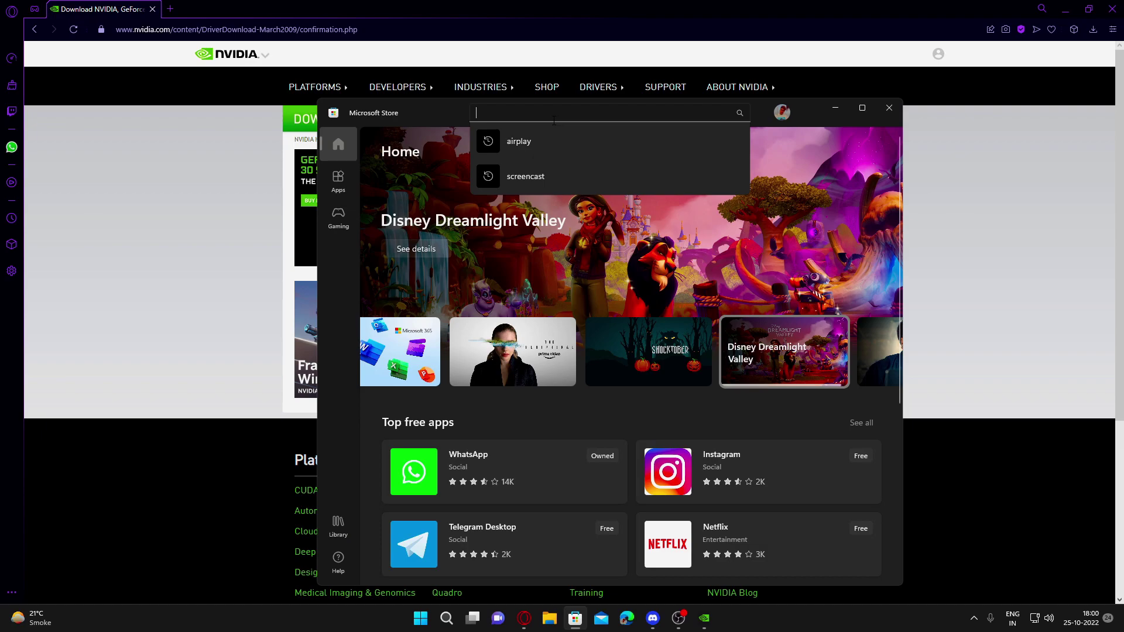
text(nvidia co)
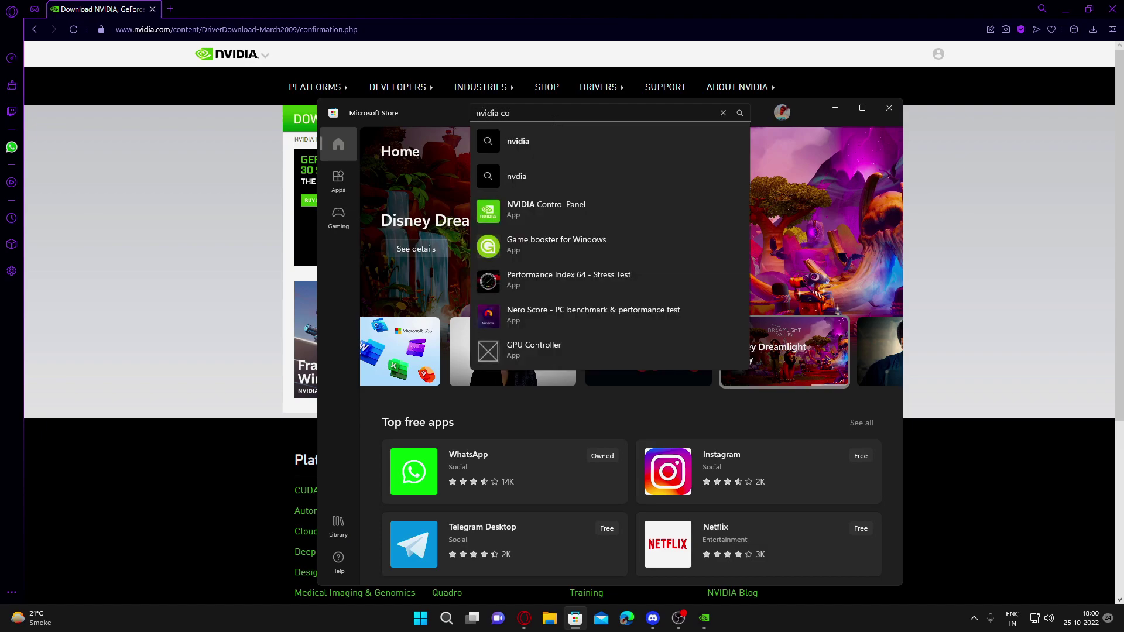
text(ntrol pamnel)
key(BackSpace)
key(BackSpace)
key(BackSpace)
key(BackSpace)
text(nel)
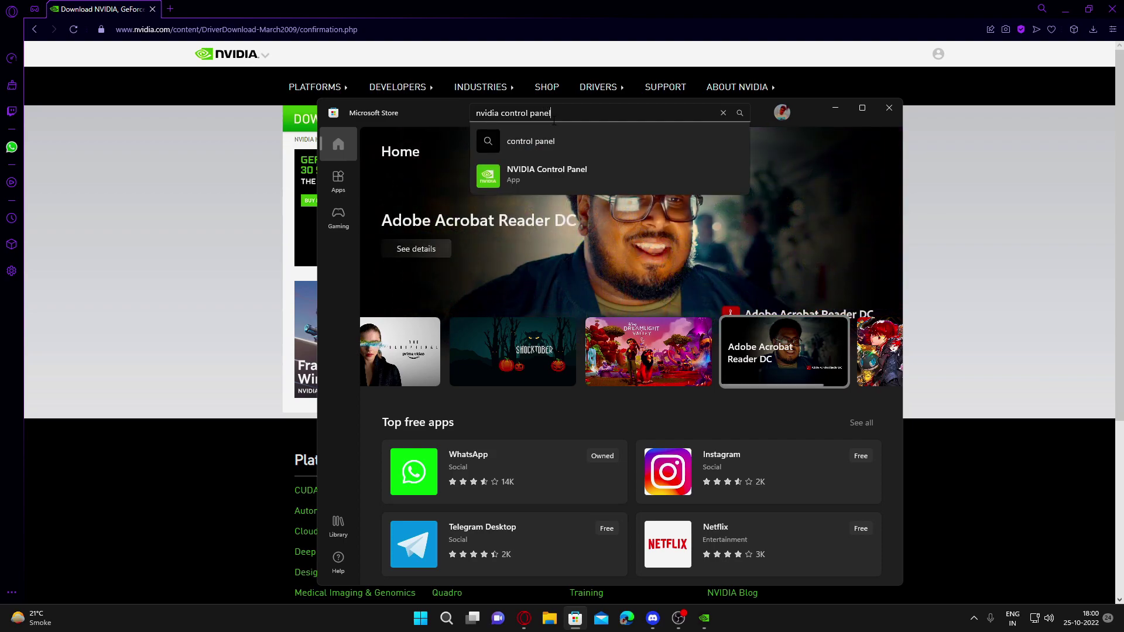
click(545, 169)
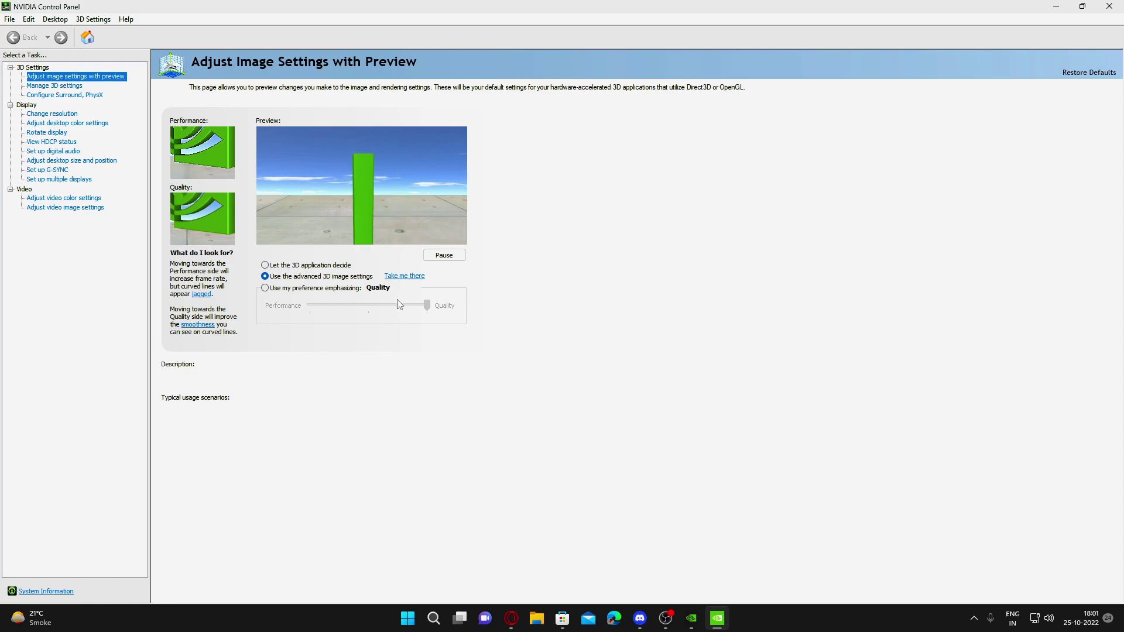
- Try the Performance slider, revert to advanced 3D image settings, and go to Manage 3D Settings
mouse_move(345, 296)
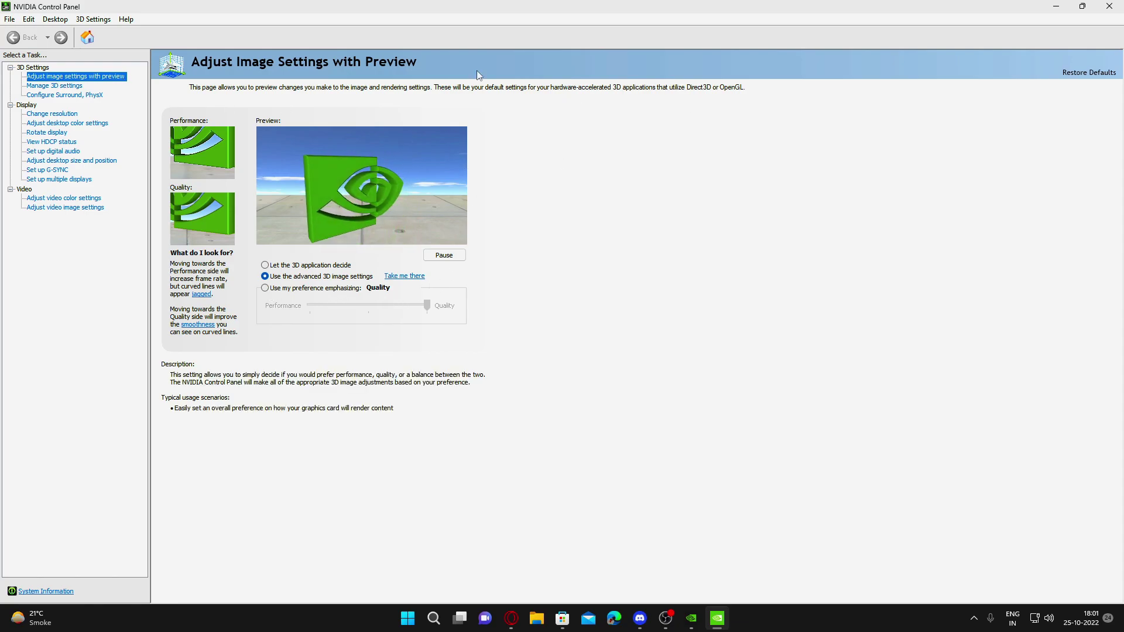
click(288, 290)
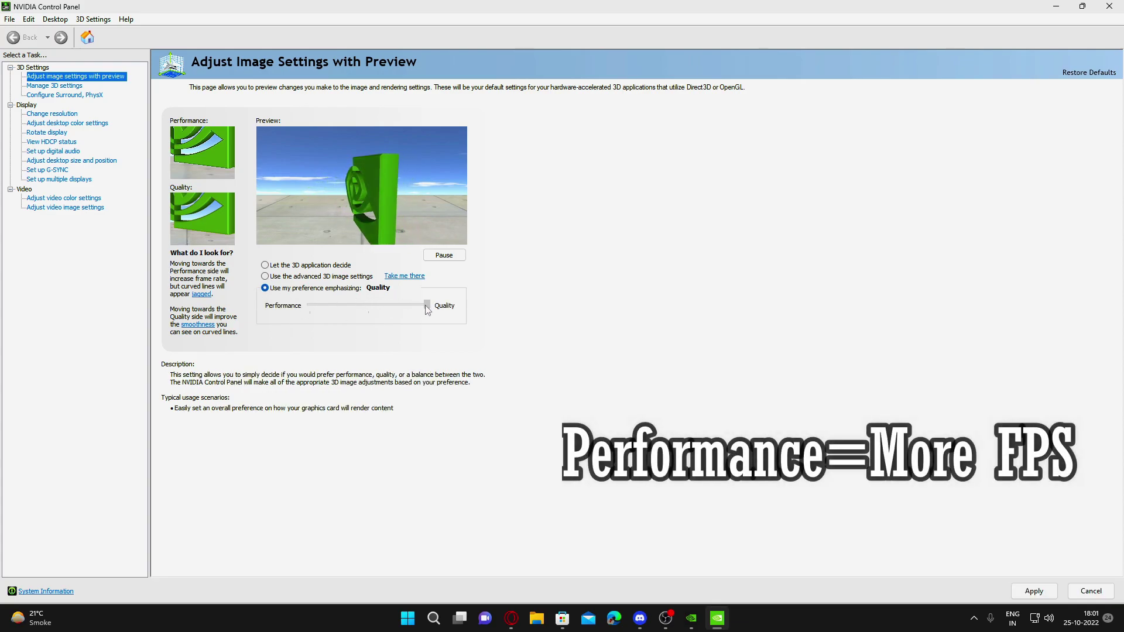
click(312, 315)
click(312, 315)
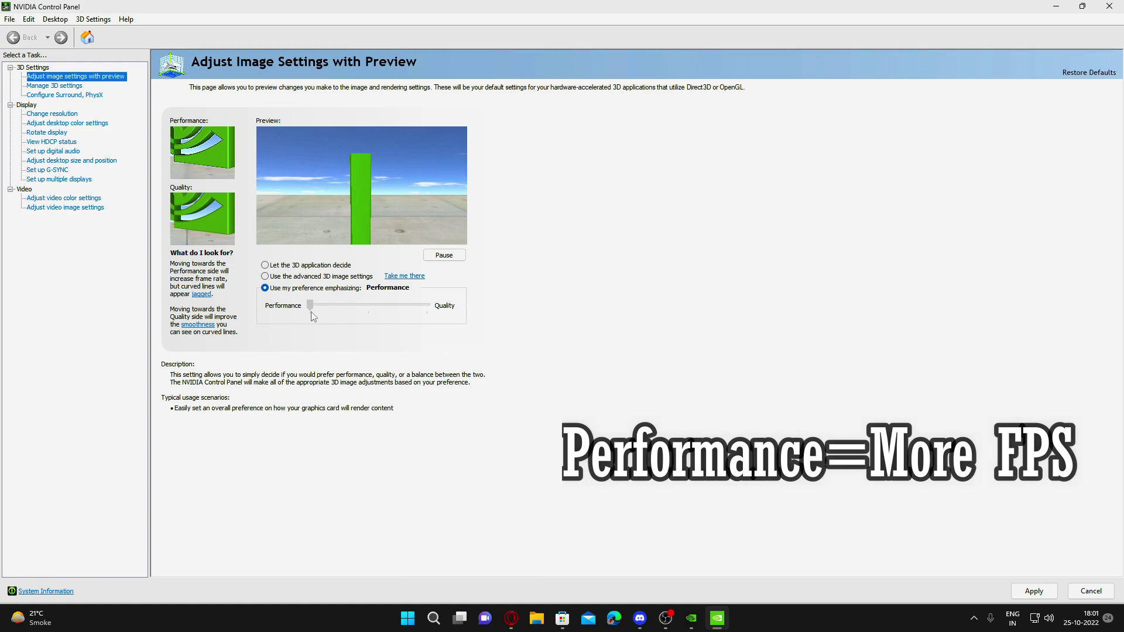
click(265, 277)
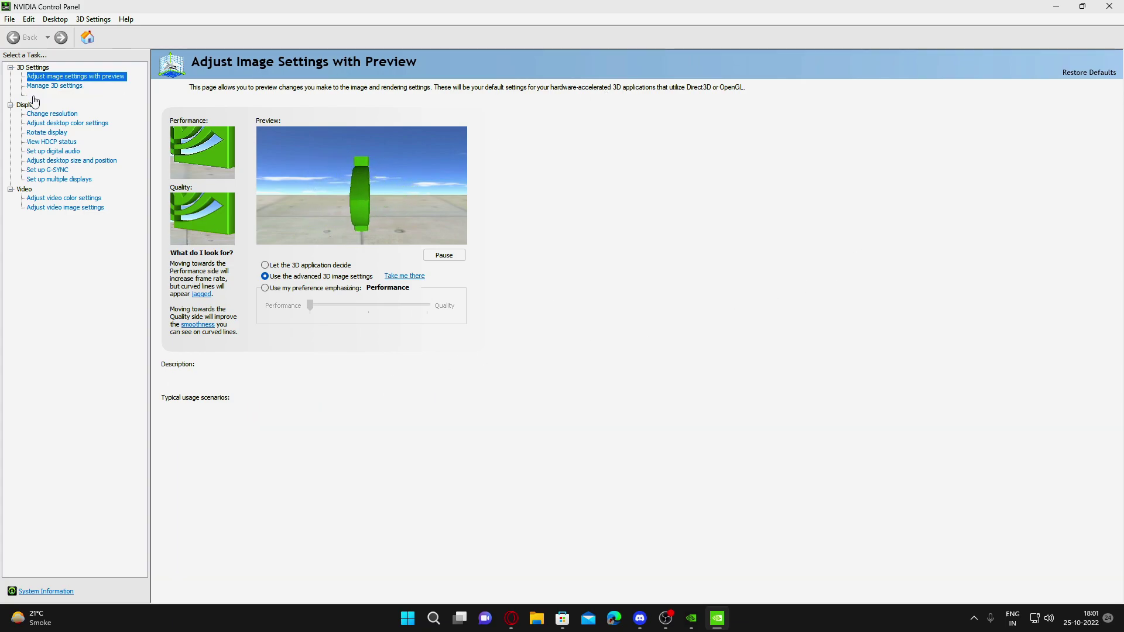
click(55, 86)
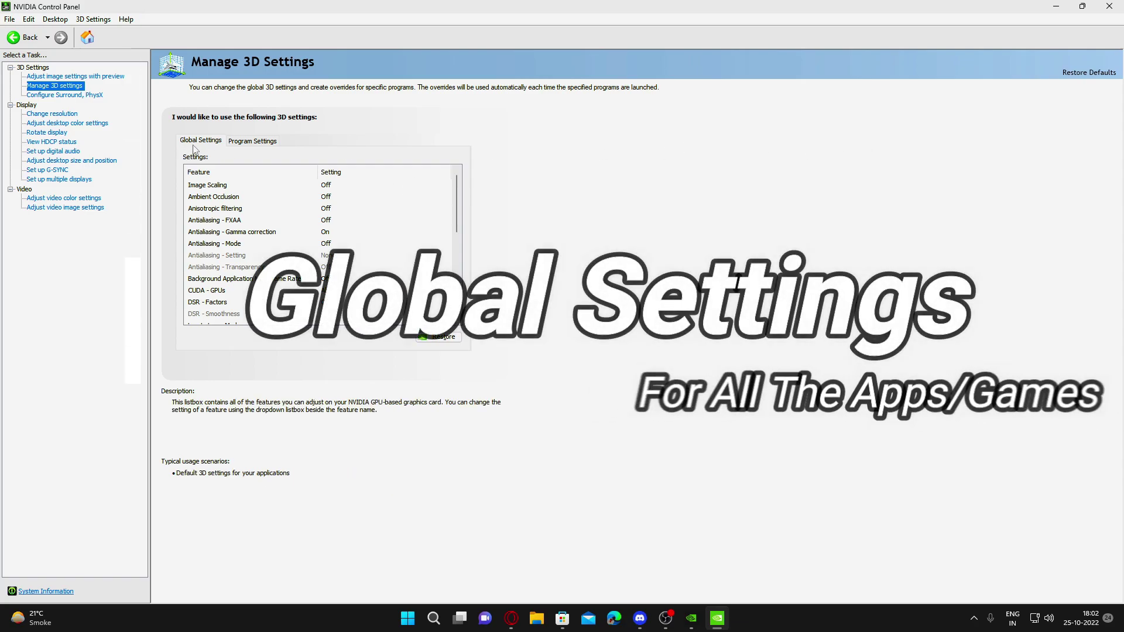
click(268, 147)
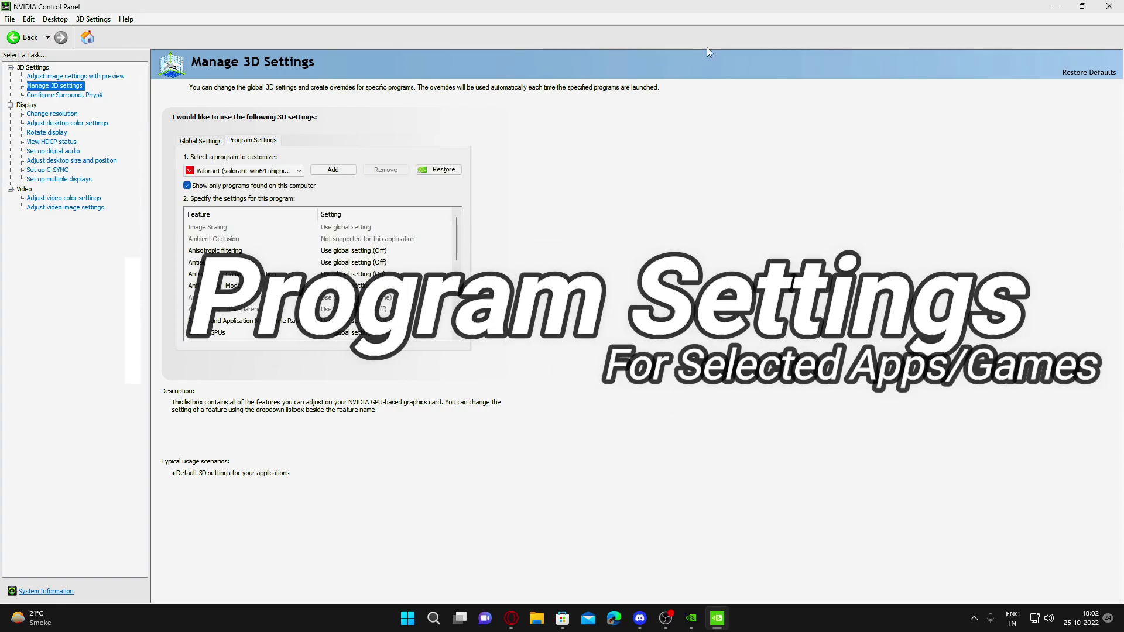
click(200, 141)
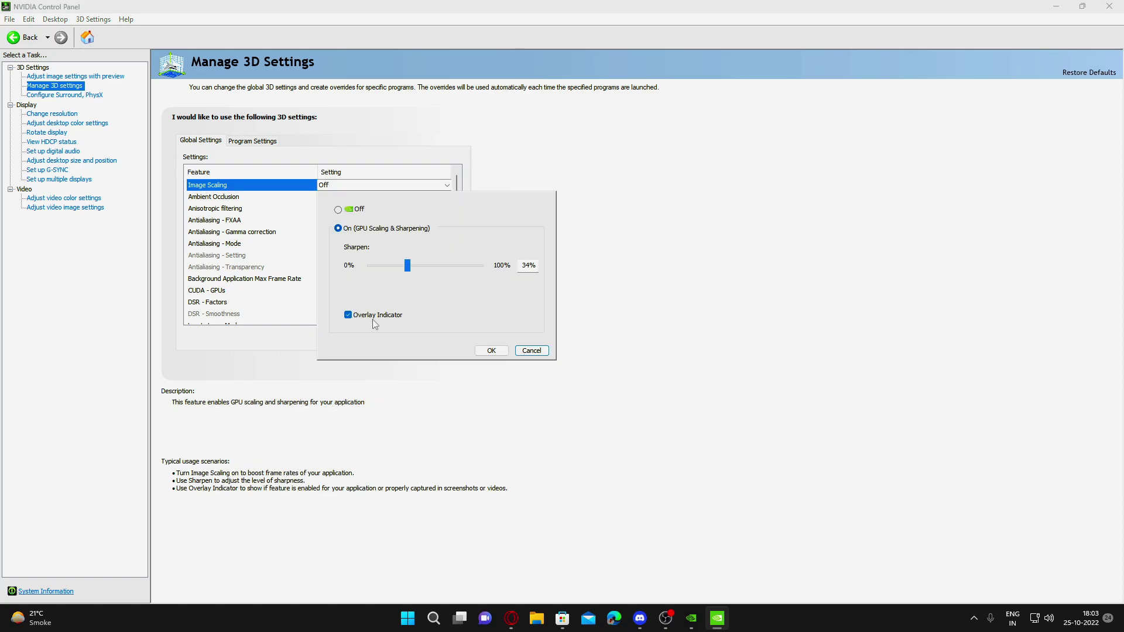
- Confirm Image Scaling On with 34% sharpening and the overlay indicator
click(492, 353)
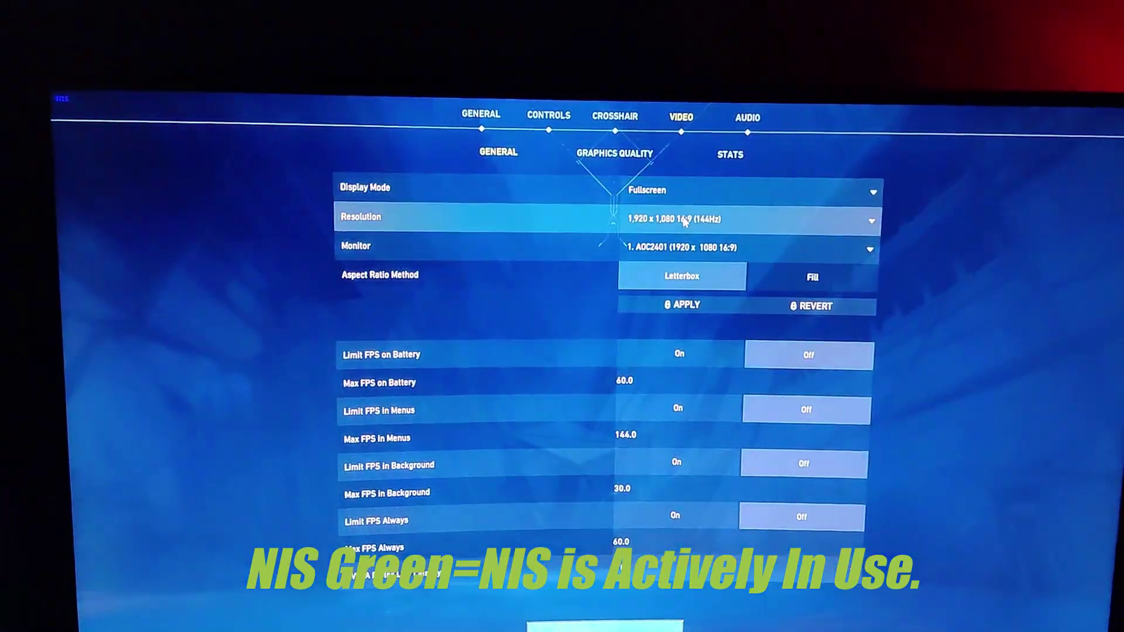
- Set Valorant's resolution to 1,680 x 1,050 16:10 (144Hz), apply, and keep the settings
click(684, 221)
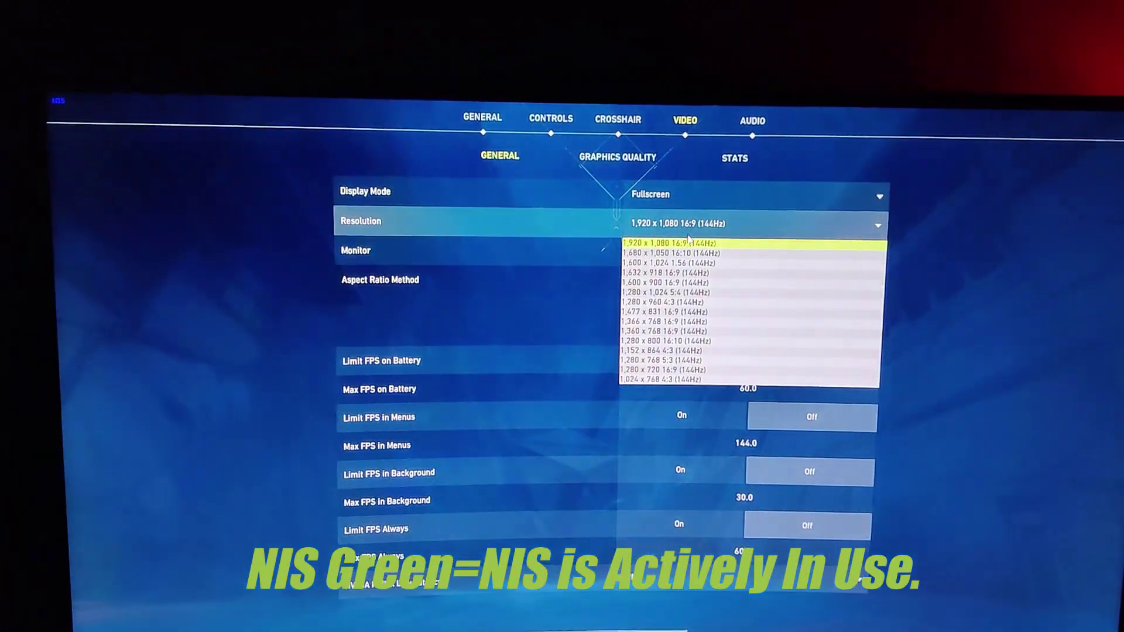
click(691, 254)
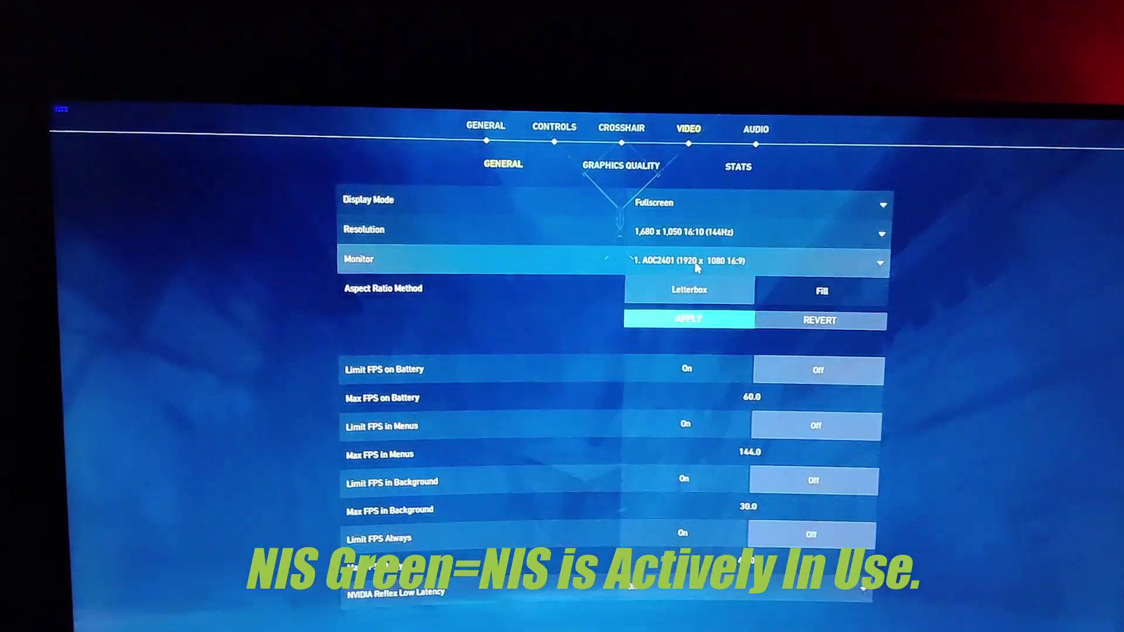
click(694, 312)
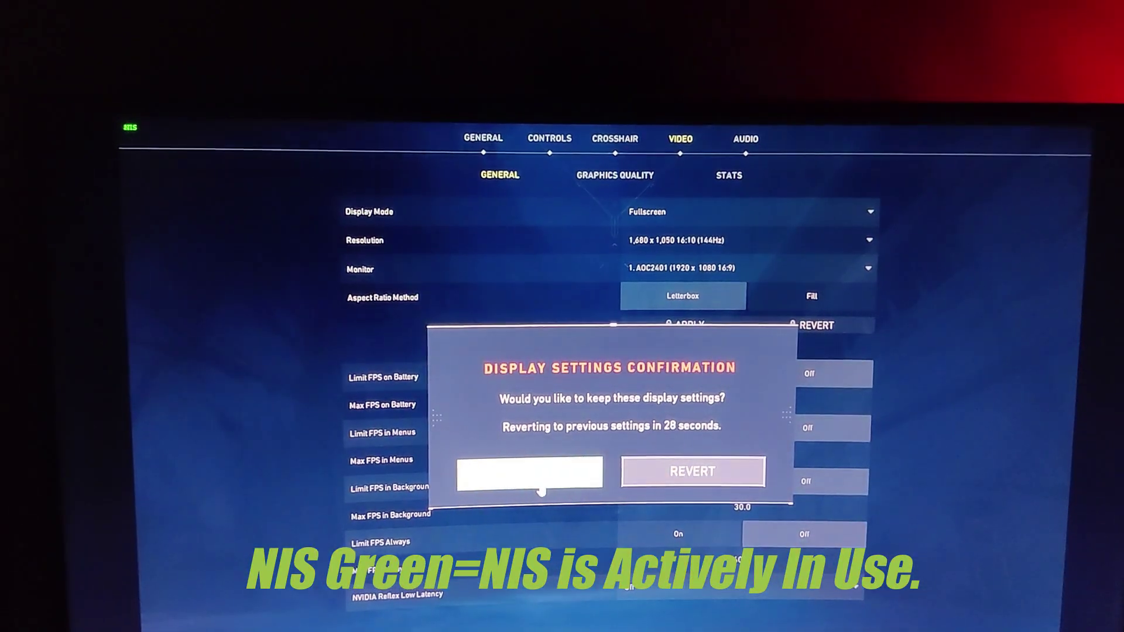
click(530, 468)
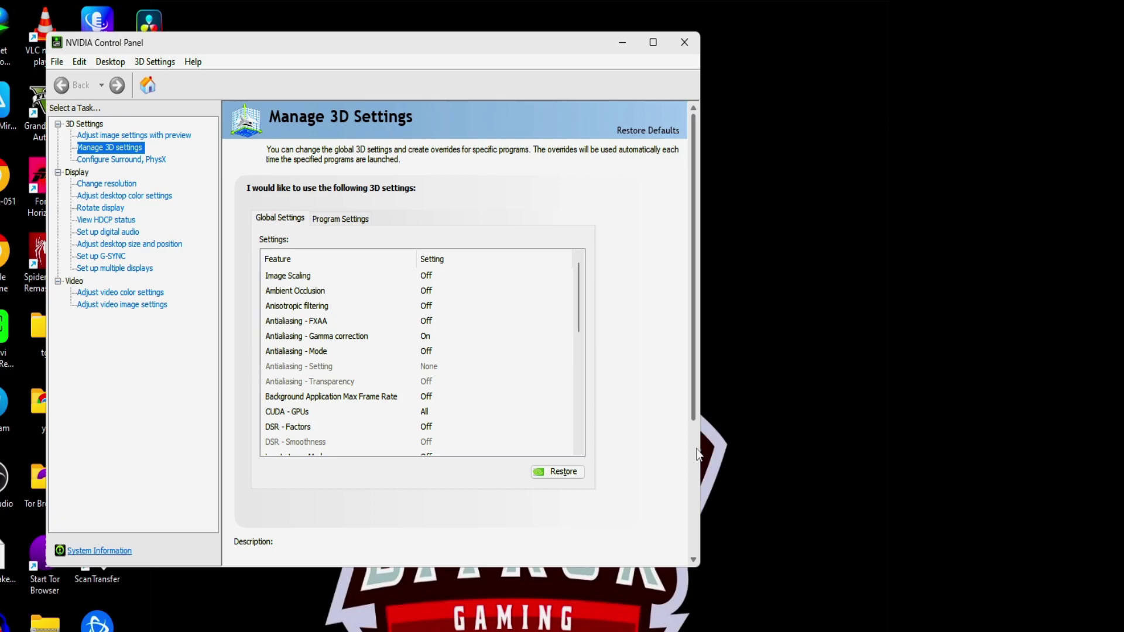
mouse_move(298, 298)
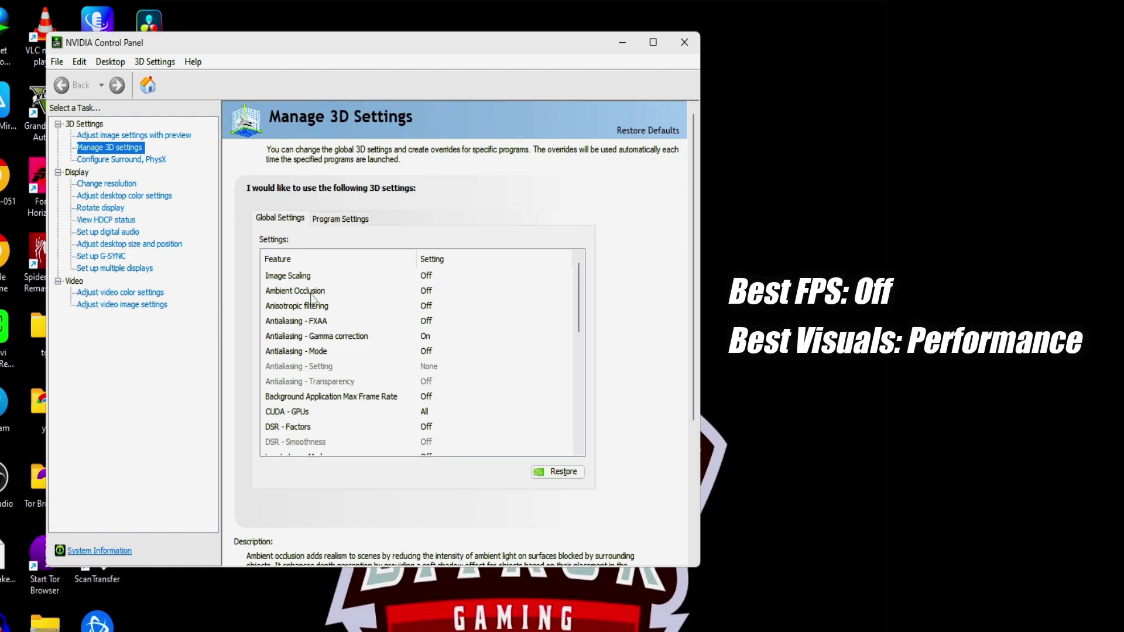
click(433, 295)
click(433, 295)
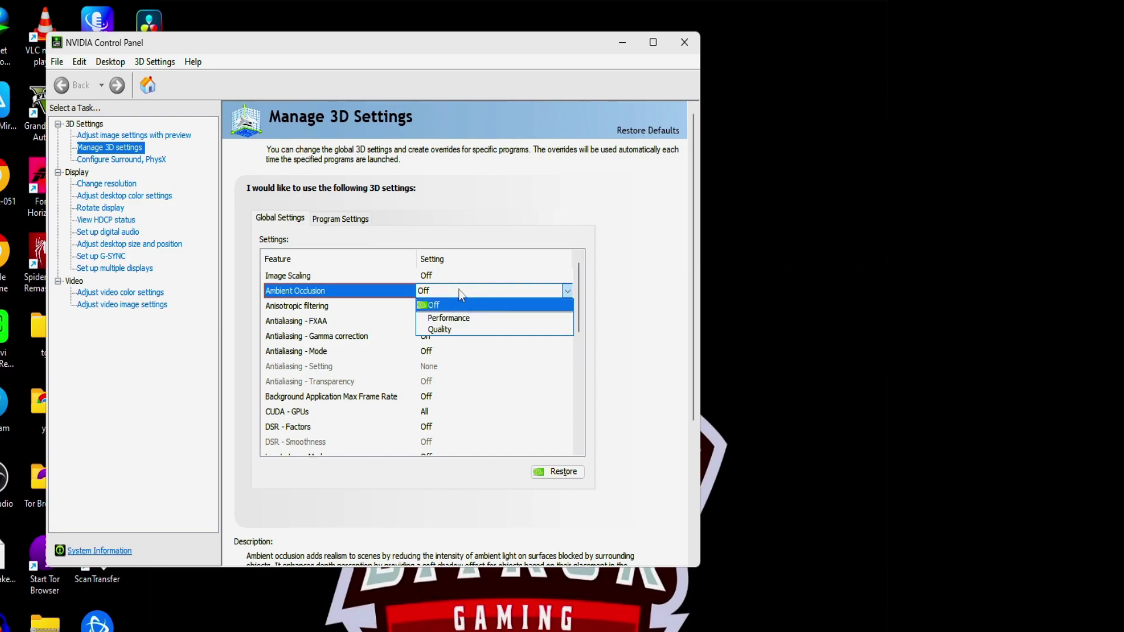
click(461, 295)
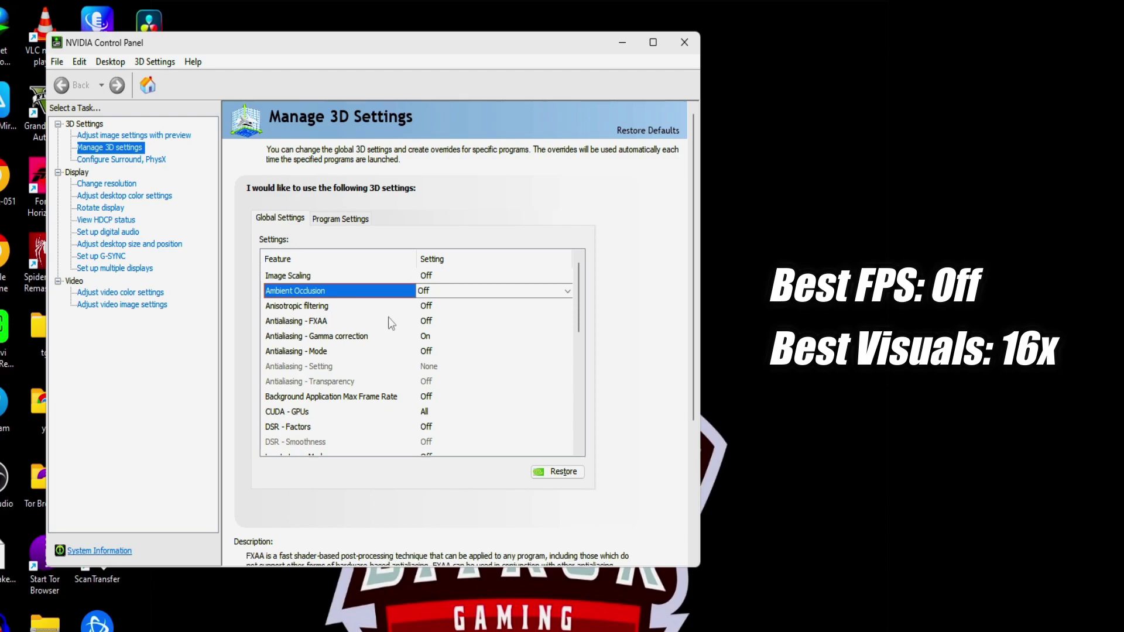
click(466, 309)
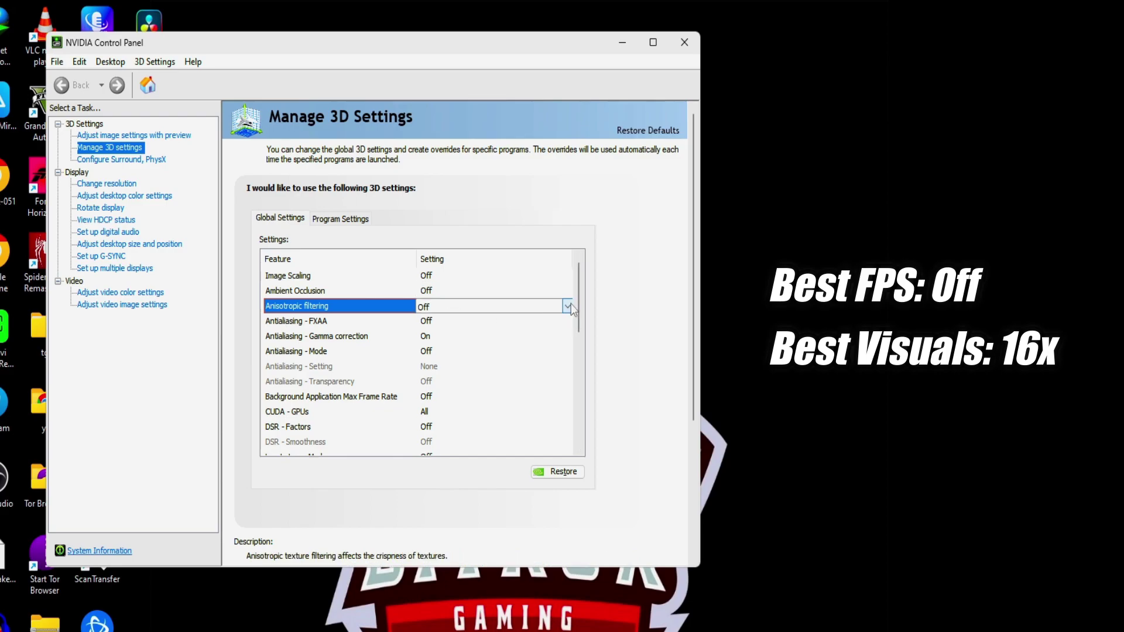
click(568, 307)
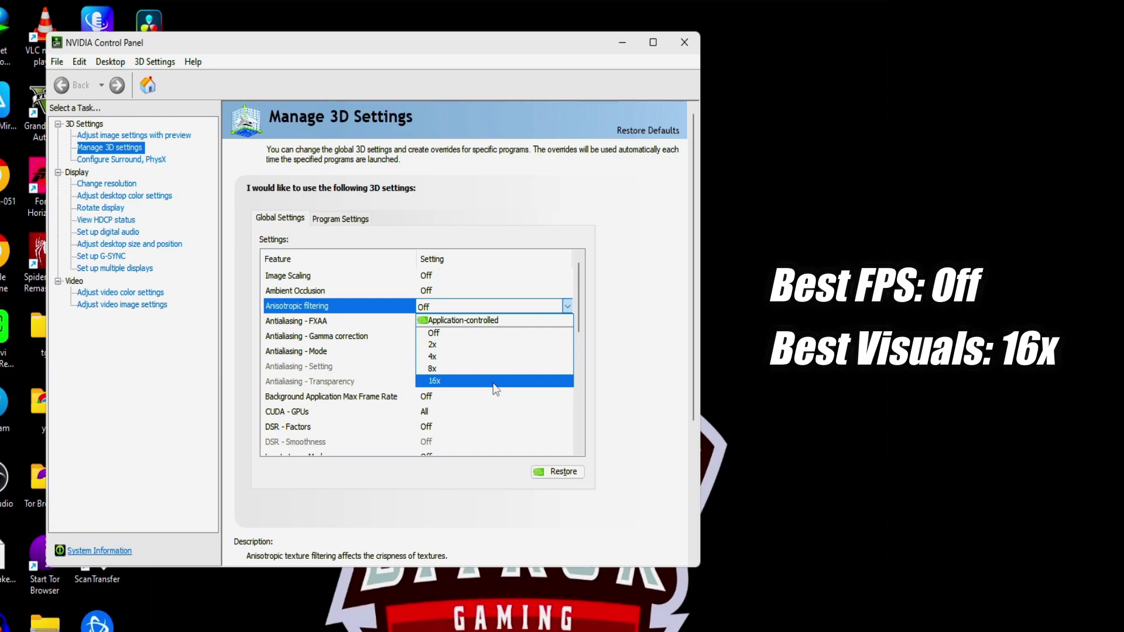
click(568, 307)
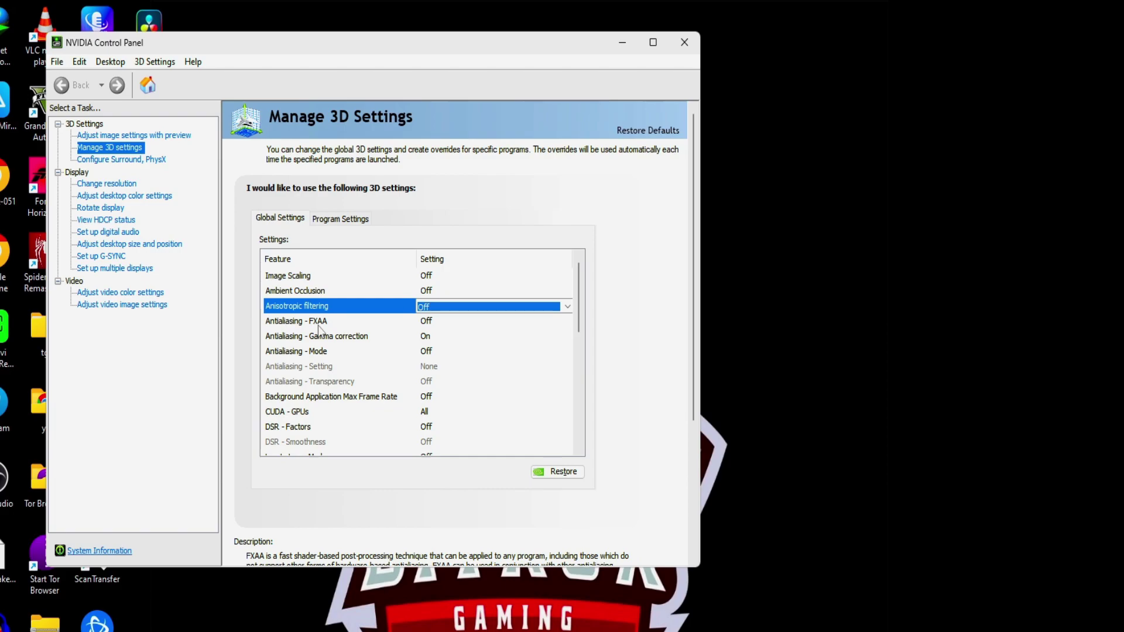
- Keep Antialiasing FXAA Off and Gamma correction On, and set Antialiasing - Mode to Off
click(447, 322)
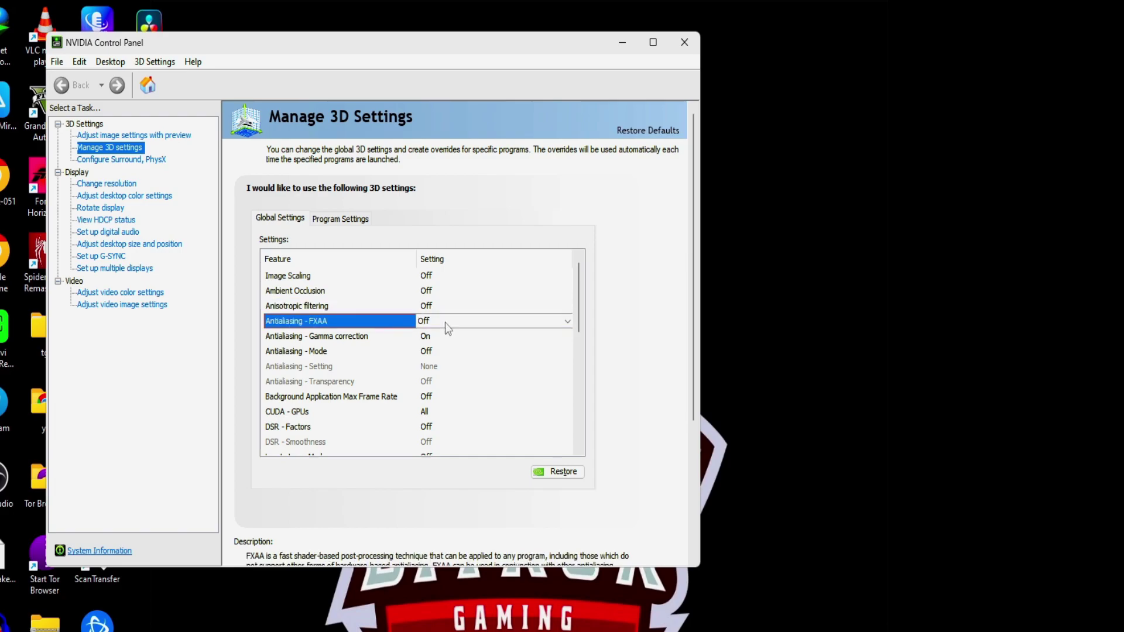
click(446, 324)
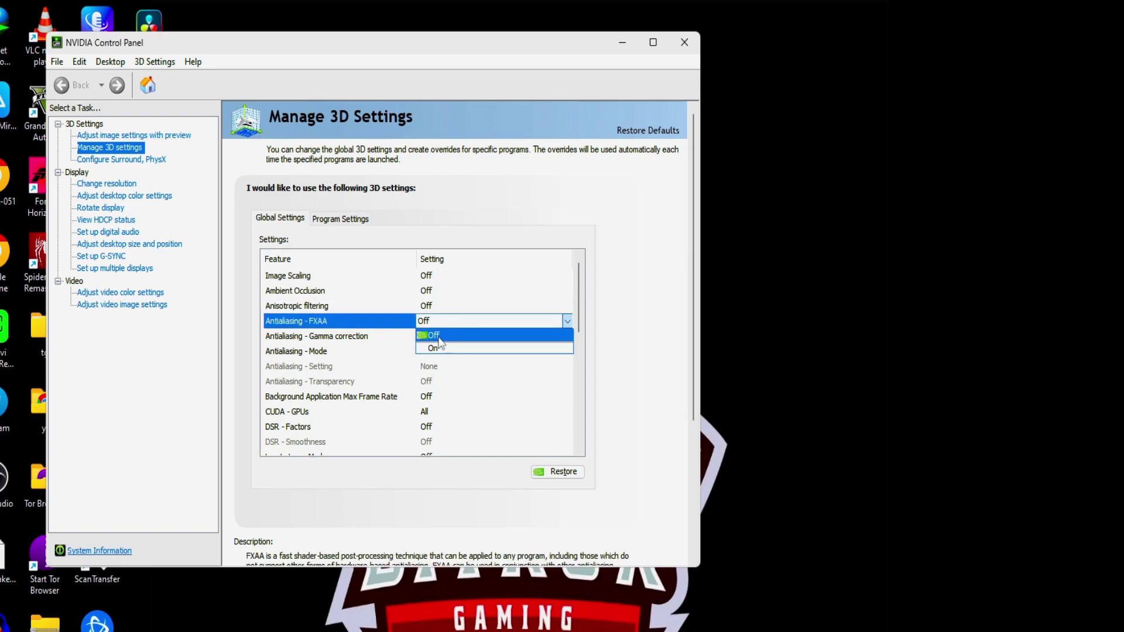
click(438, 335)
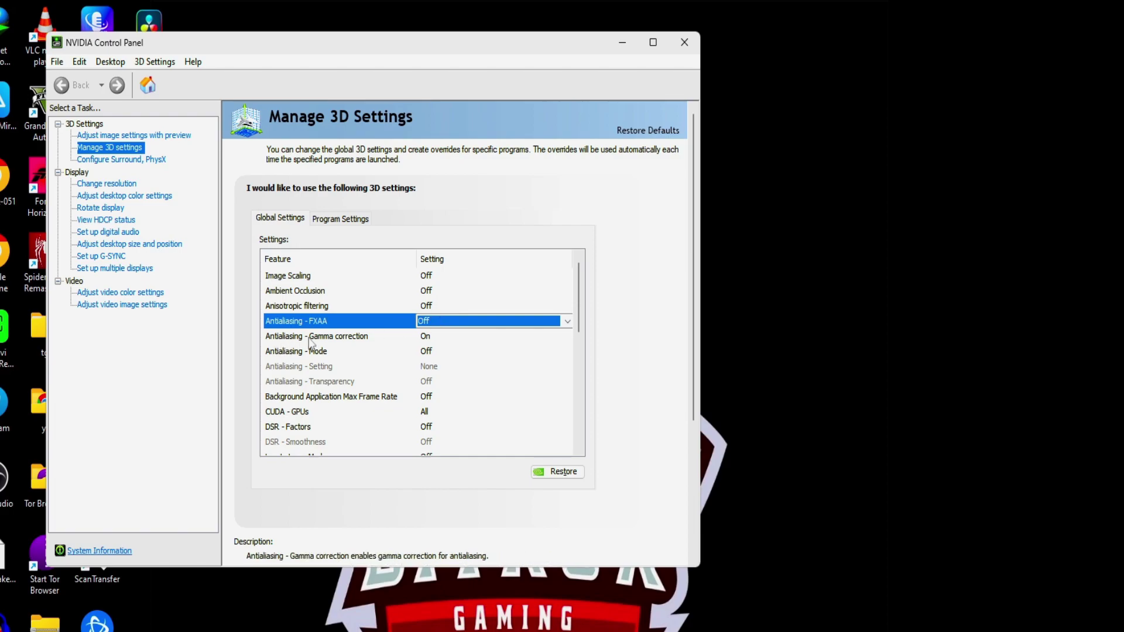
click(436, 338)
click(438, 337)
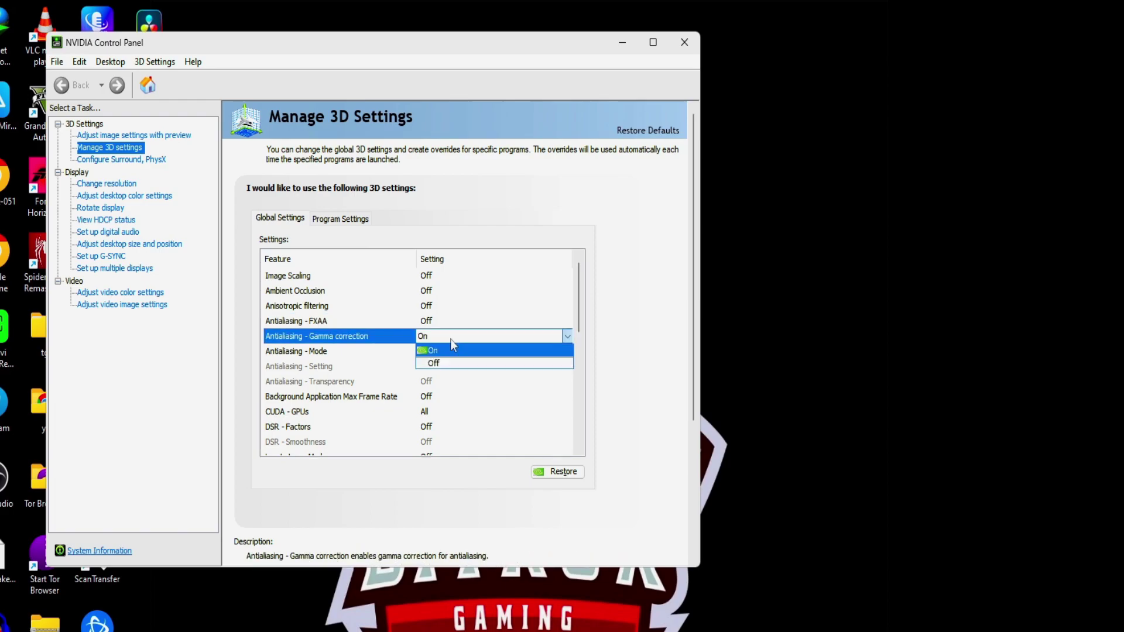
click(448, 351)
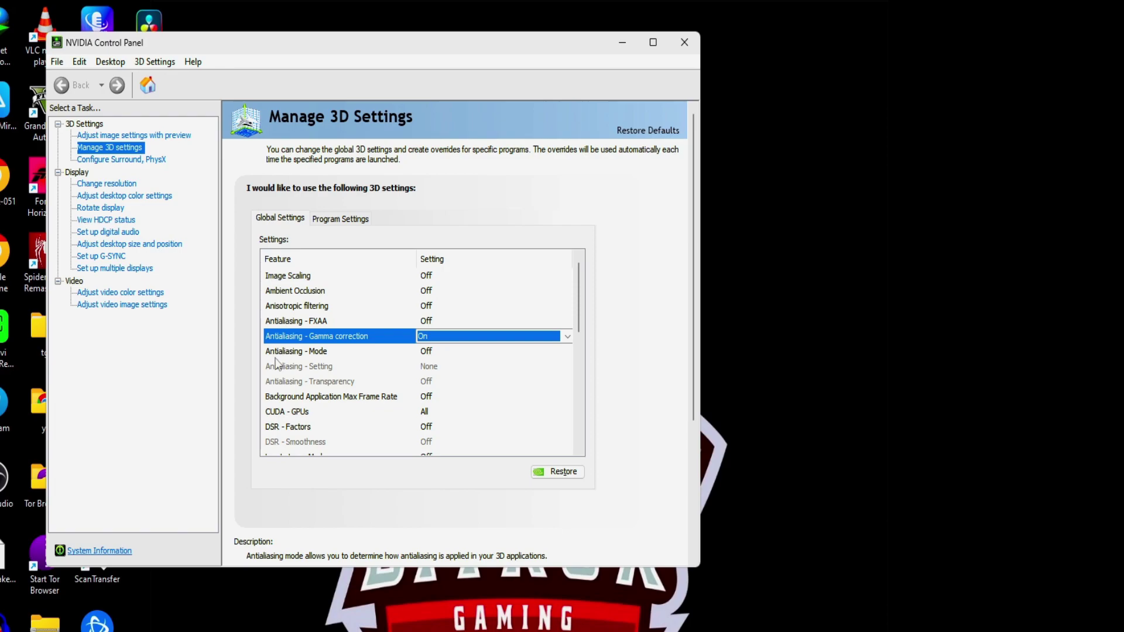
click(455, 352)
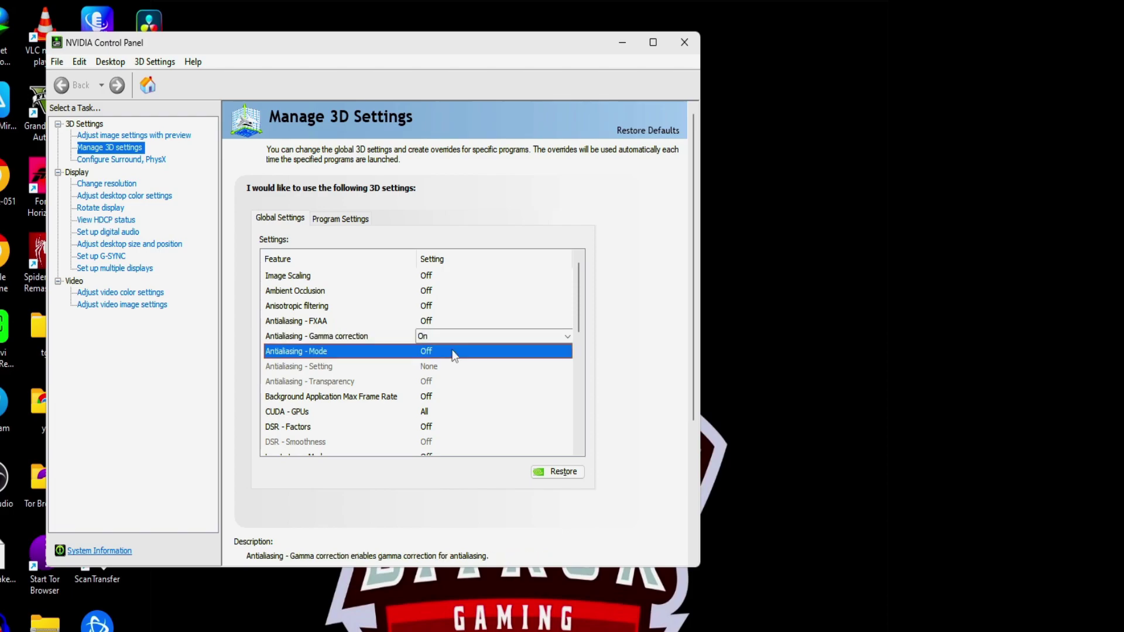
click(455, 352)
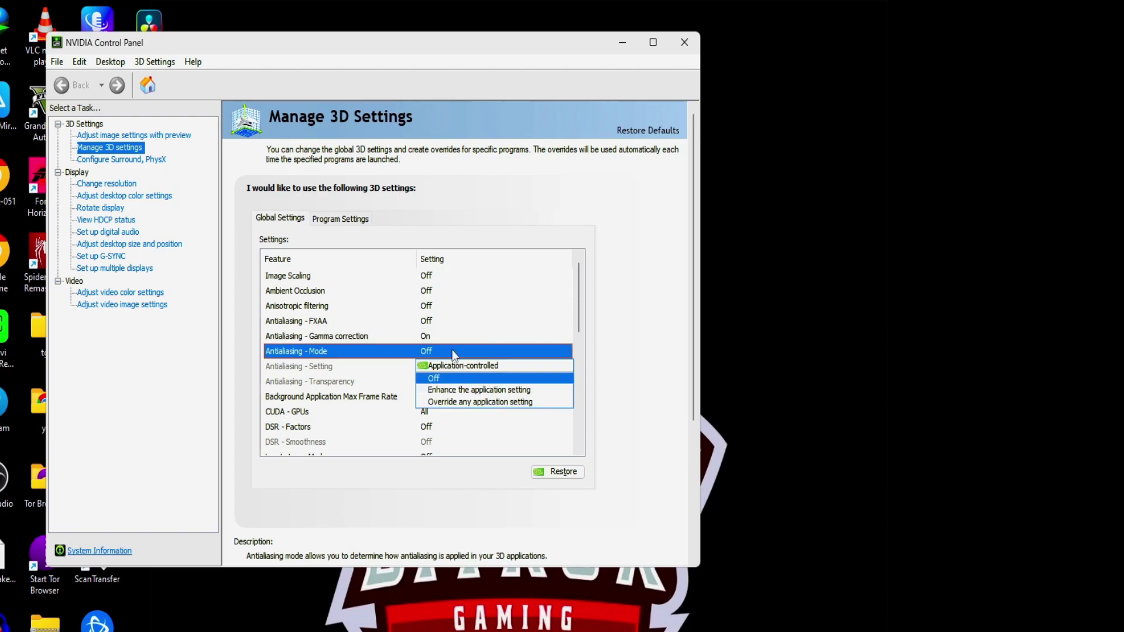
click(462, 378)
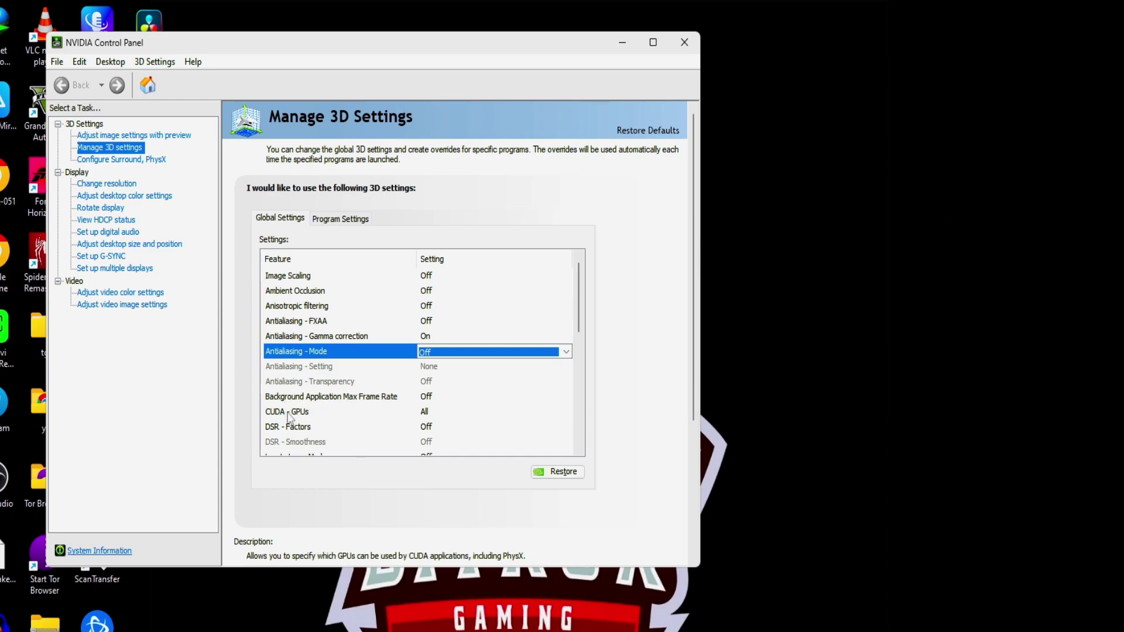
- Confirm CUDA - GPUs uses all GPUs, including the GeForce RTX 2060
click(427, 413)
click(467, 413)
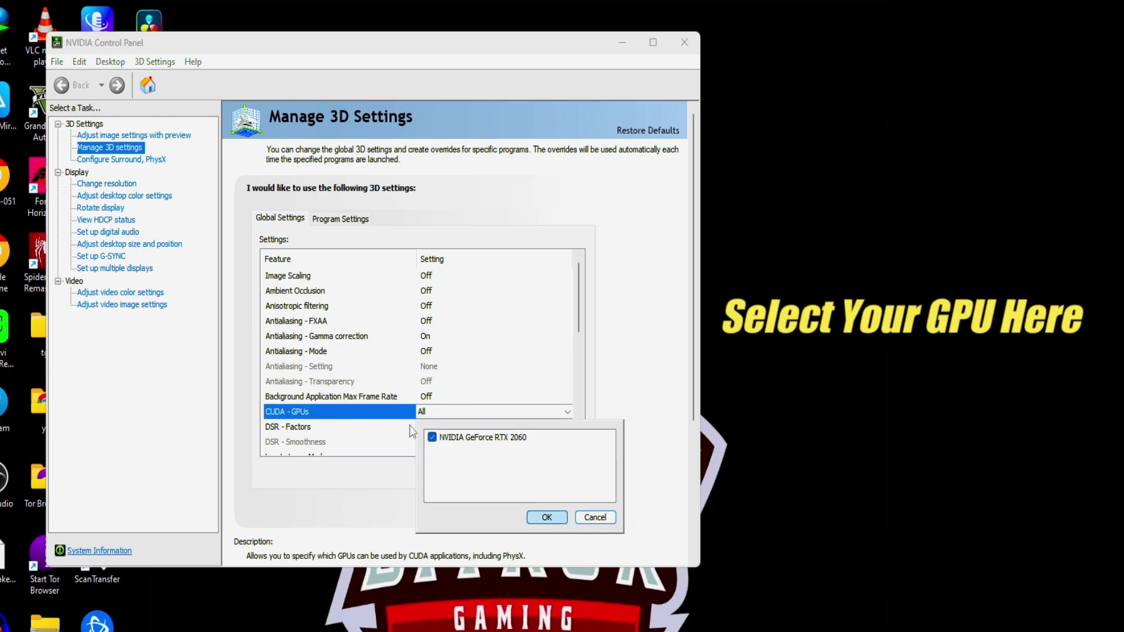
click(546, 518)
scroll(339, 398, down, 1)
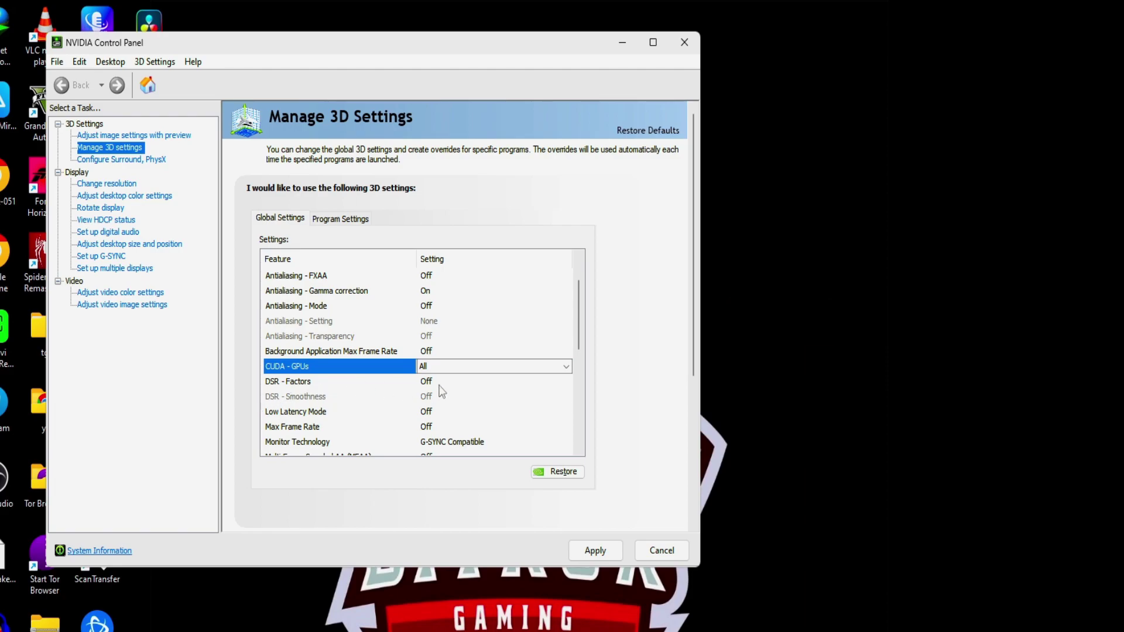
scroll(443, 387, down, 1)
click(462, 368)
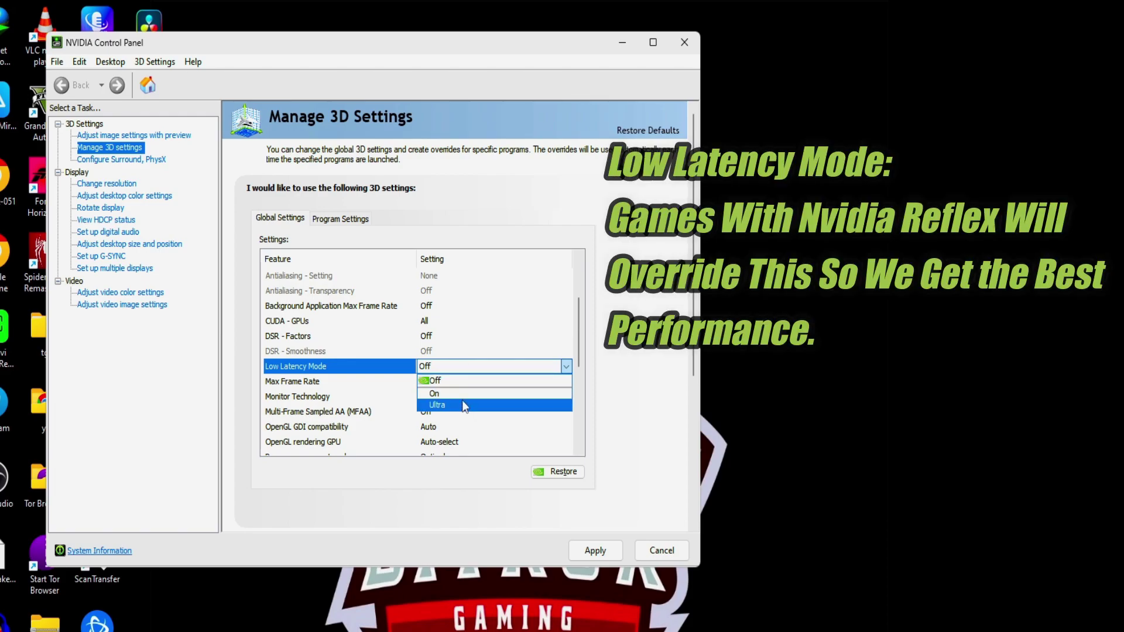
click(462, 371)
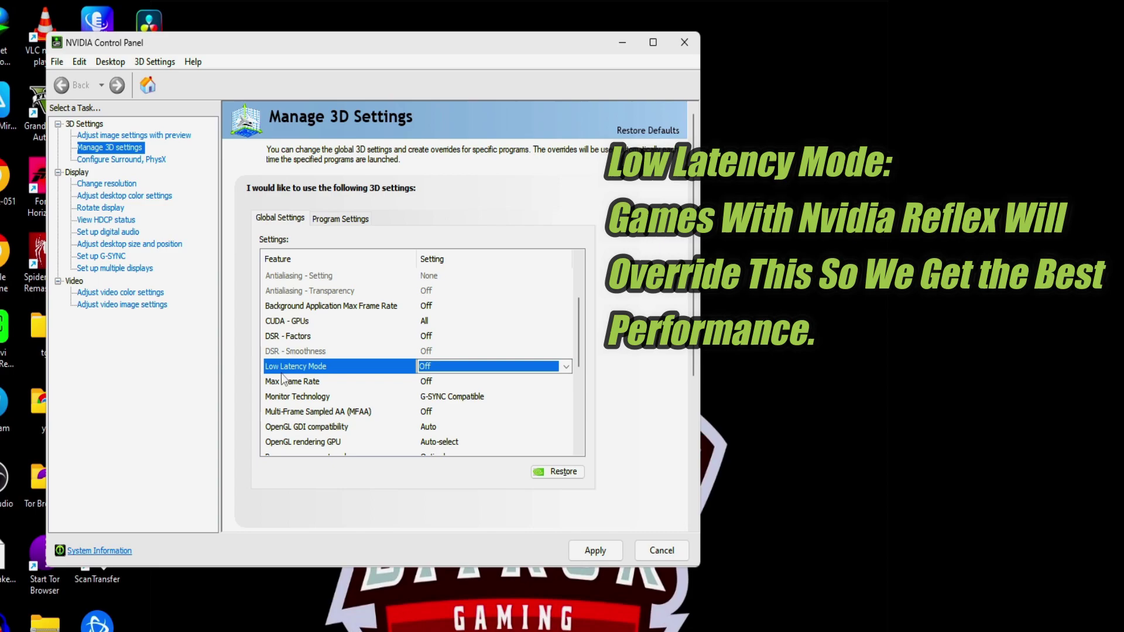
click(468, 367)
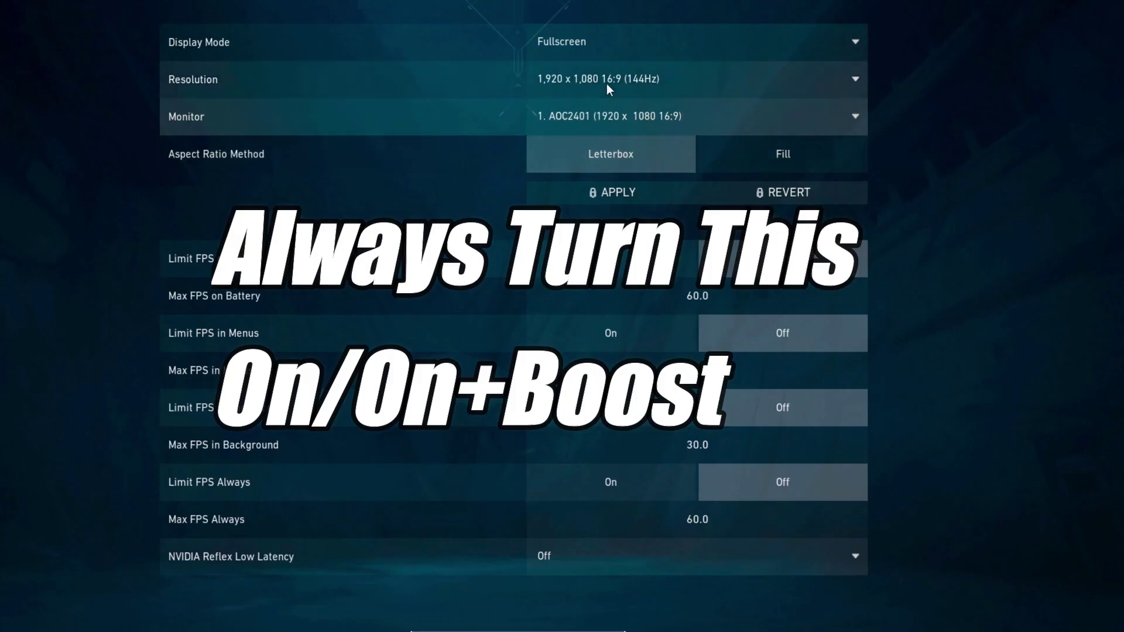
- Set Valorant's NVIDIA Reflex Low Latency to On, after first trying On + Boost
click(592, 563)
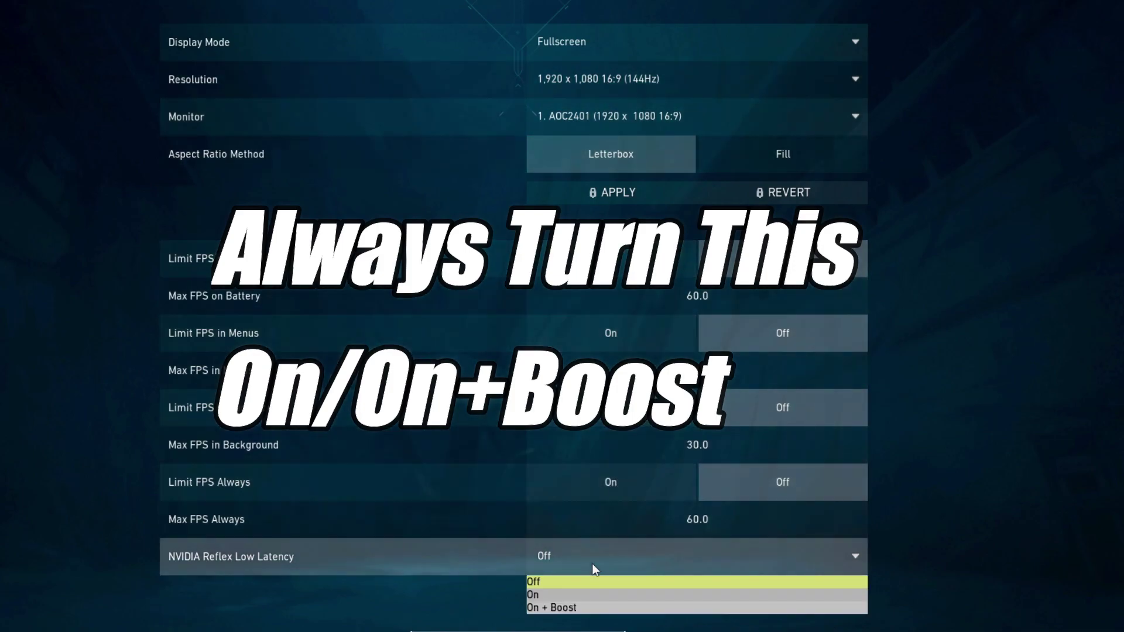
click(603, 609)
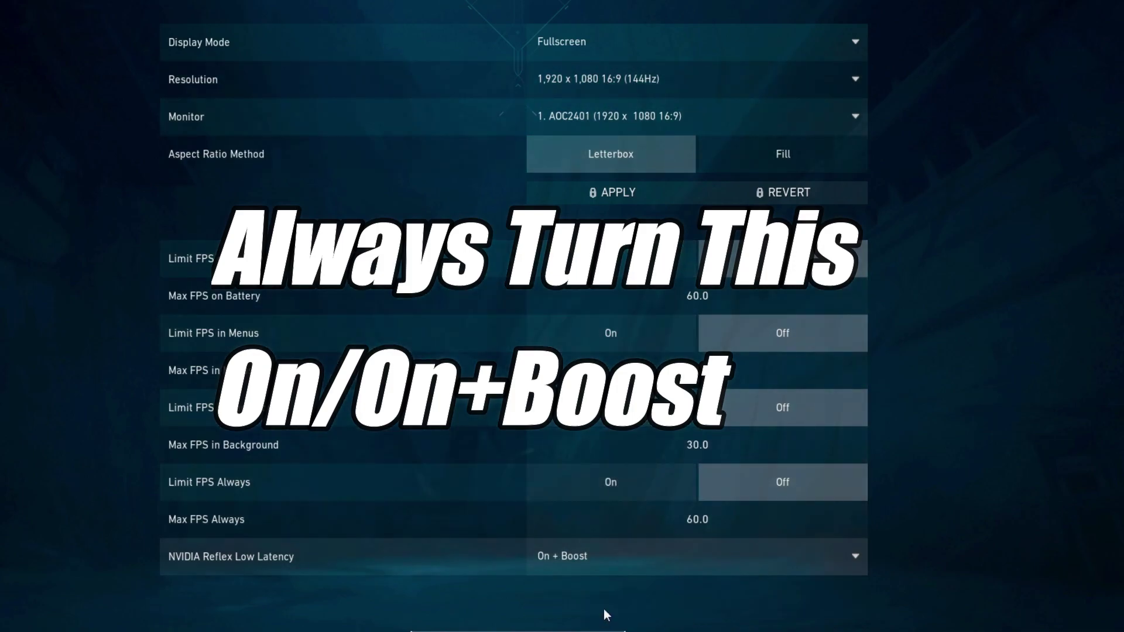
click(589, 564)
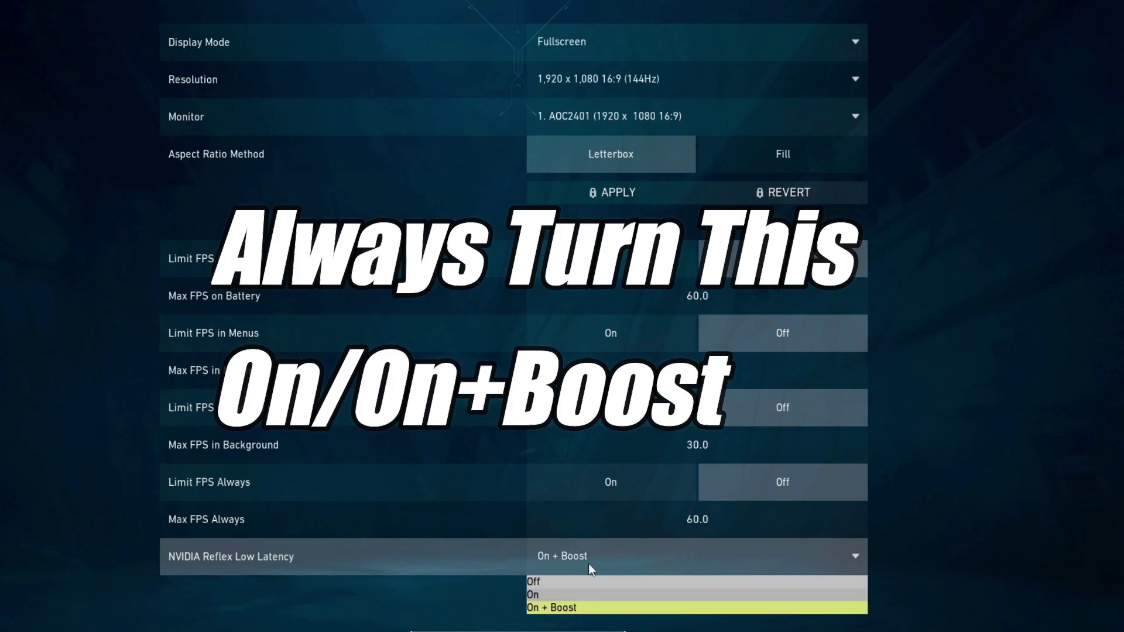
click(603, 595)
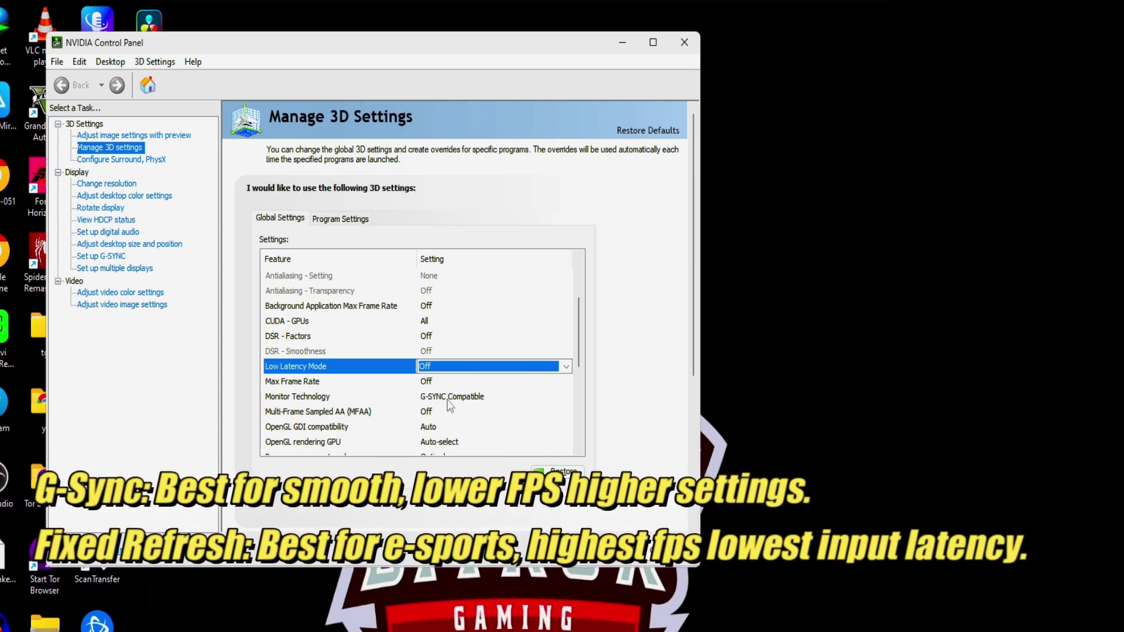
- Set the global Monitor Technology option to Fixed Refresh instead of G-SYNC Compatible
click(450, 398)
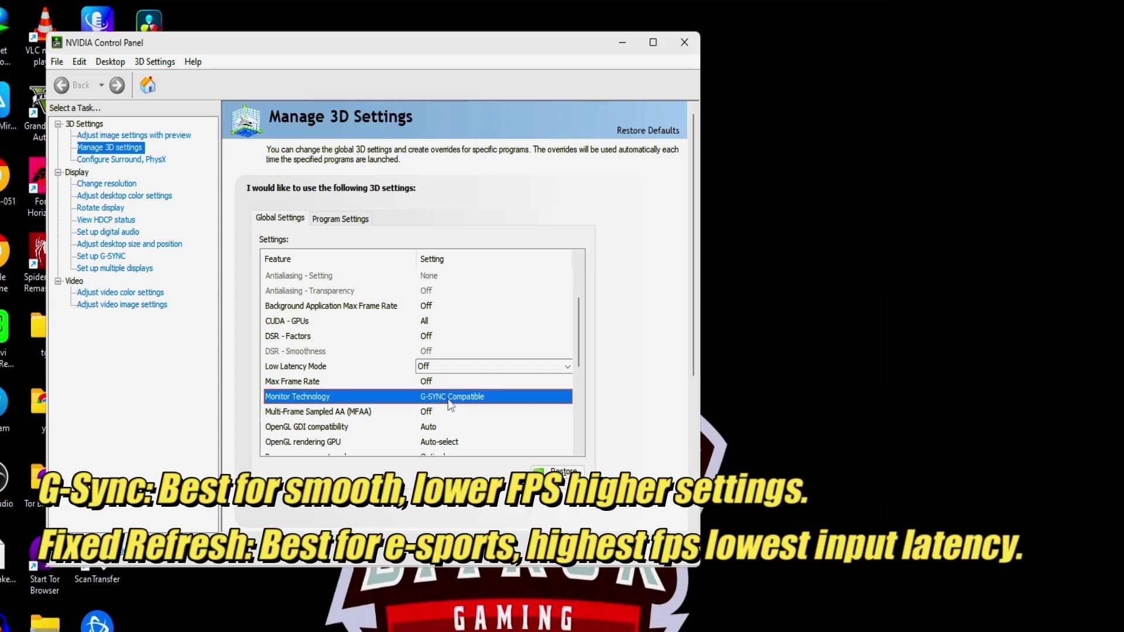
click(473, 398)
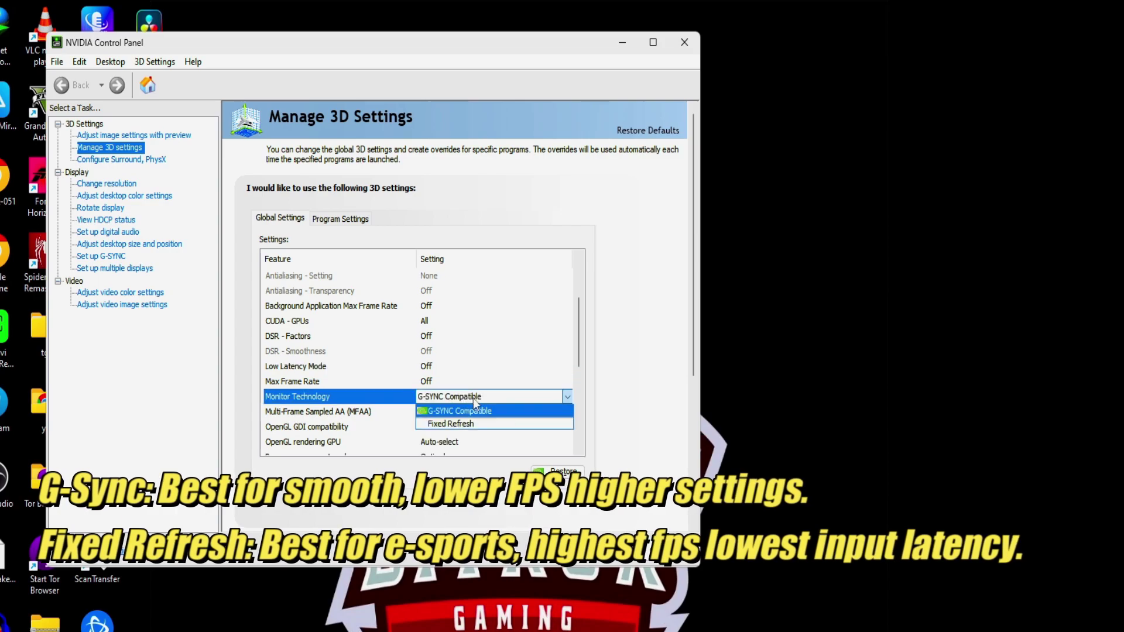
click(469, 413)
scroll(469, 401, up, 2)
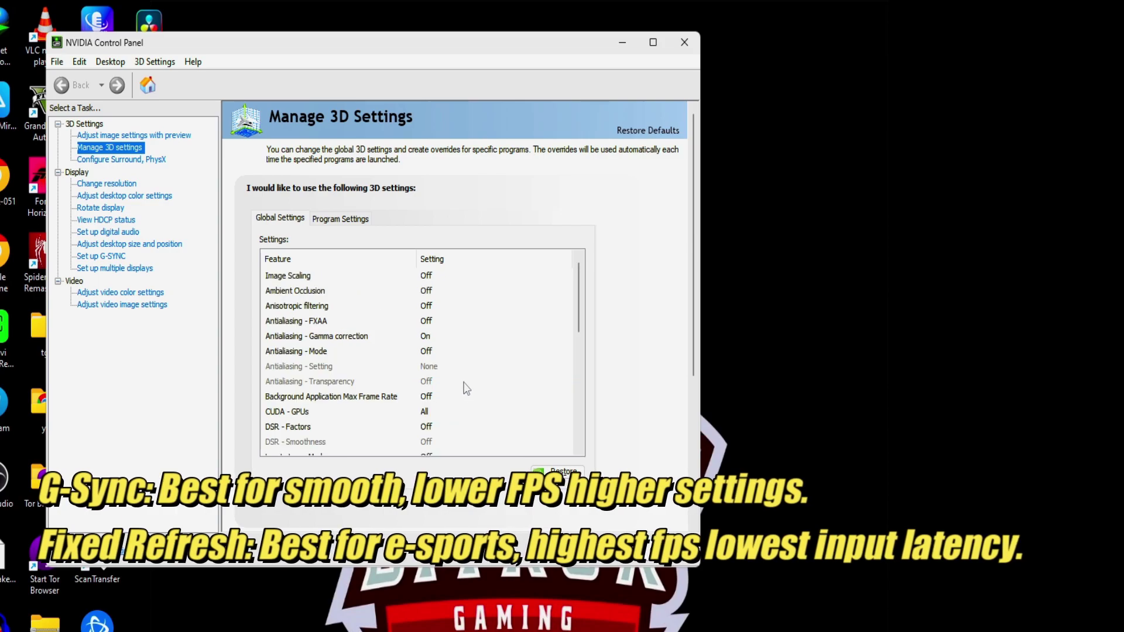
scroll(467, 389, down, 2)
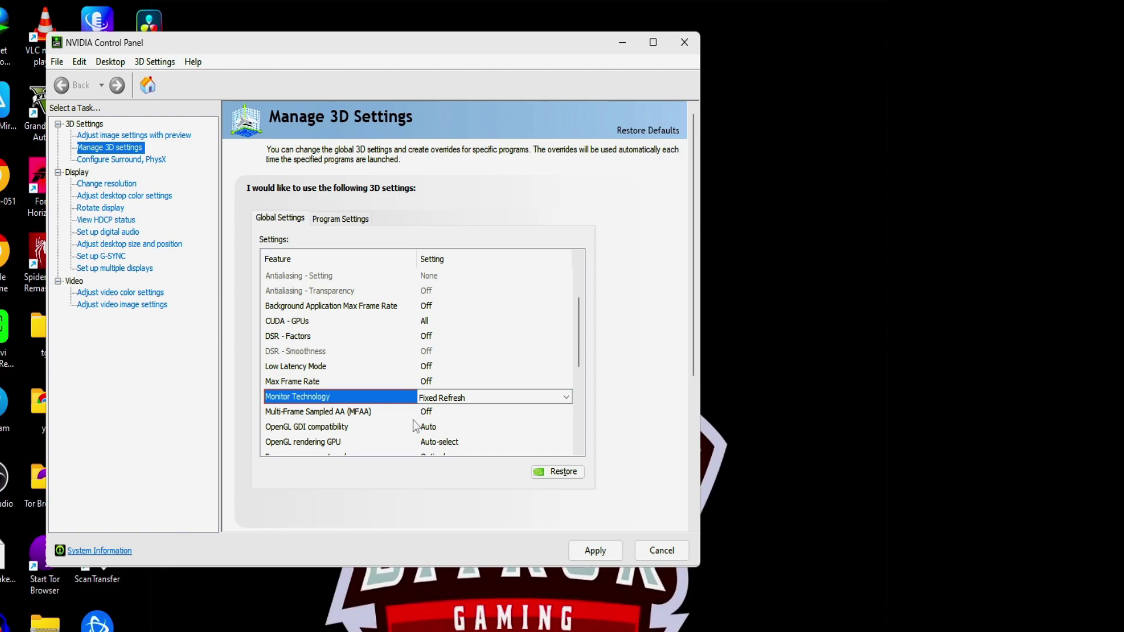
scroll(300, 433, down, 1)
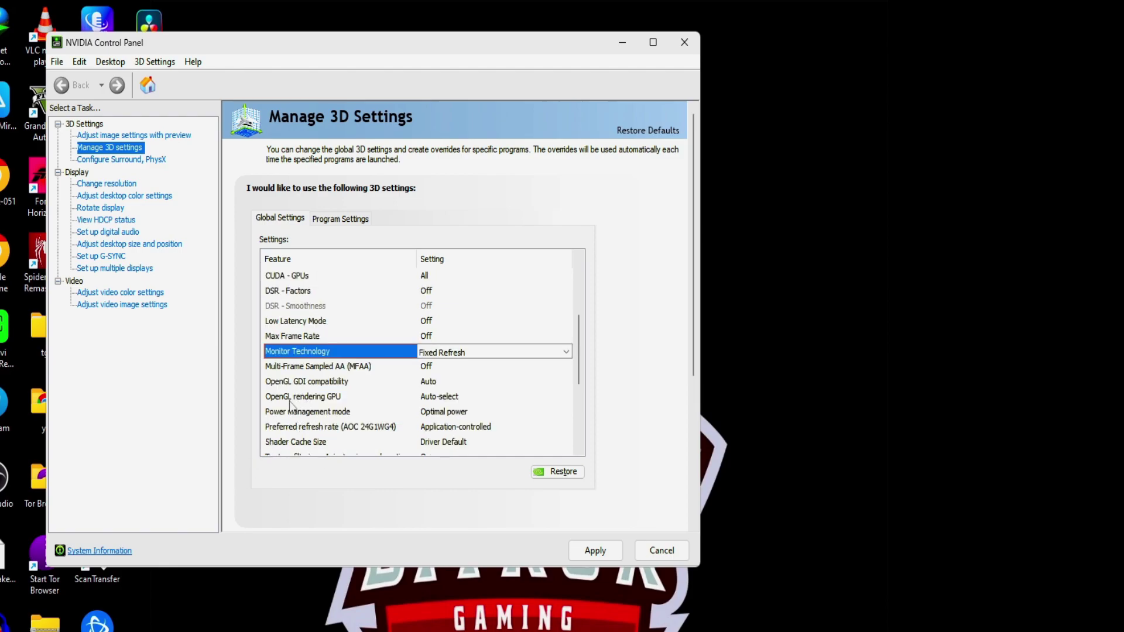
- Set the OpenGL rendering GPU to the NVIDIA GeForce RTX 2060
click(440, 398)
click(456, 397)
click(462, 397)
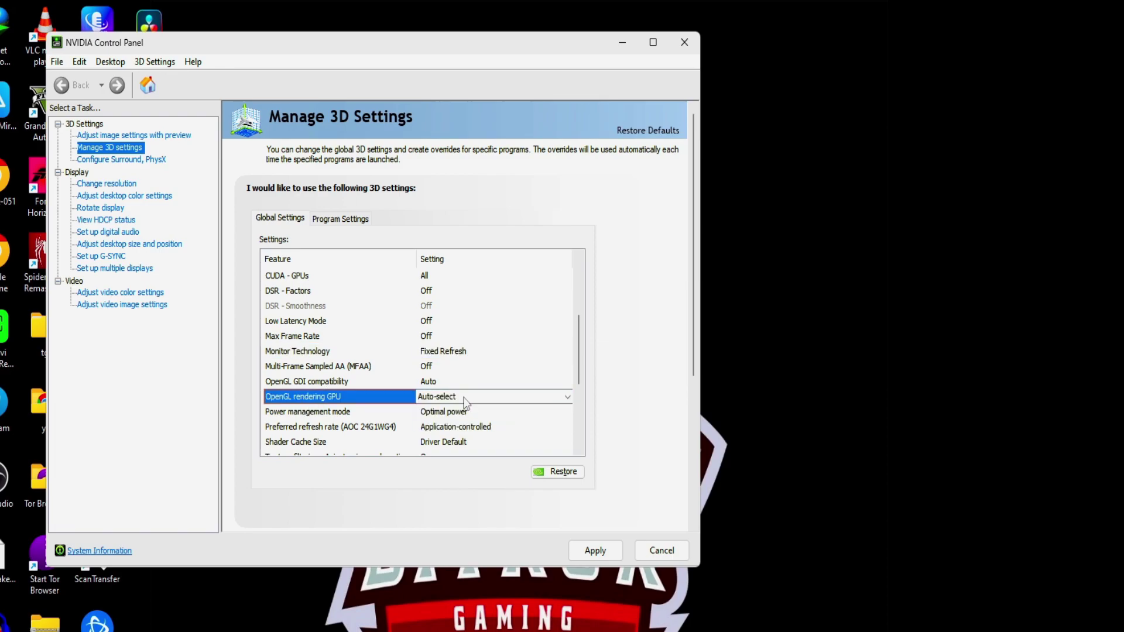
click(464, 399)
click(468, 423)
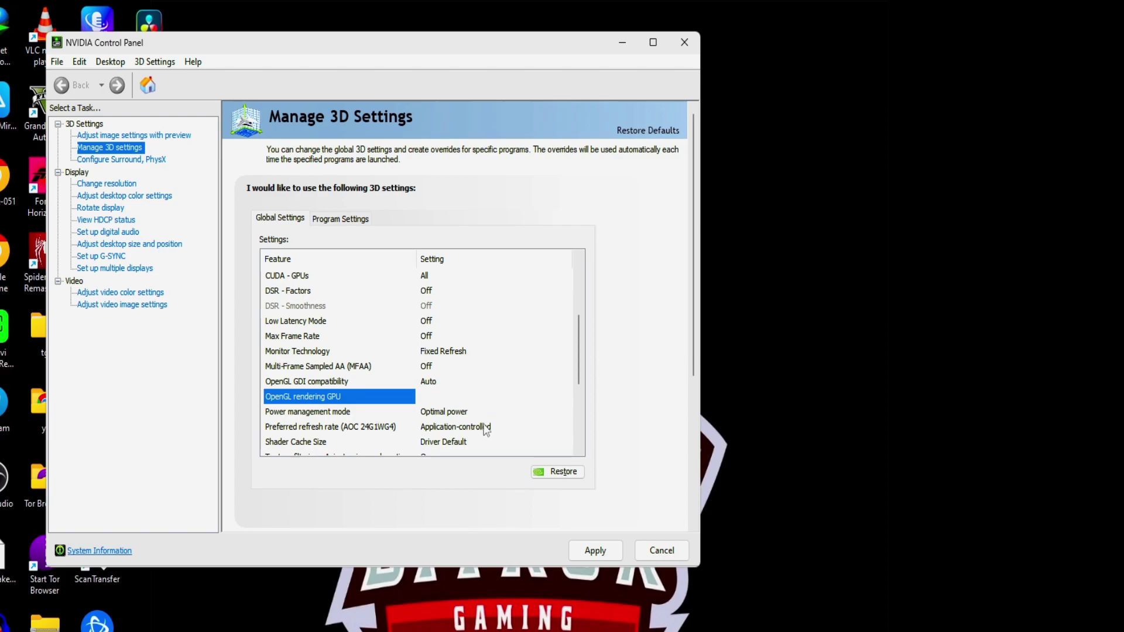
scroll(450, 375, up, 3)
scroll(450, 370, down, 5)
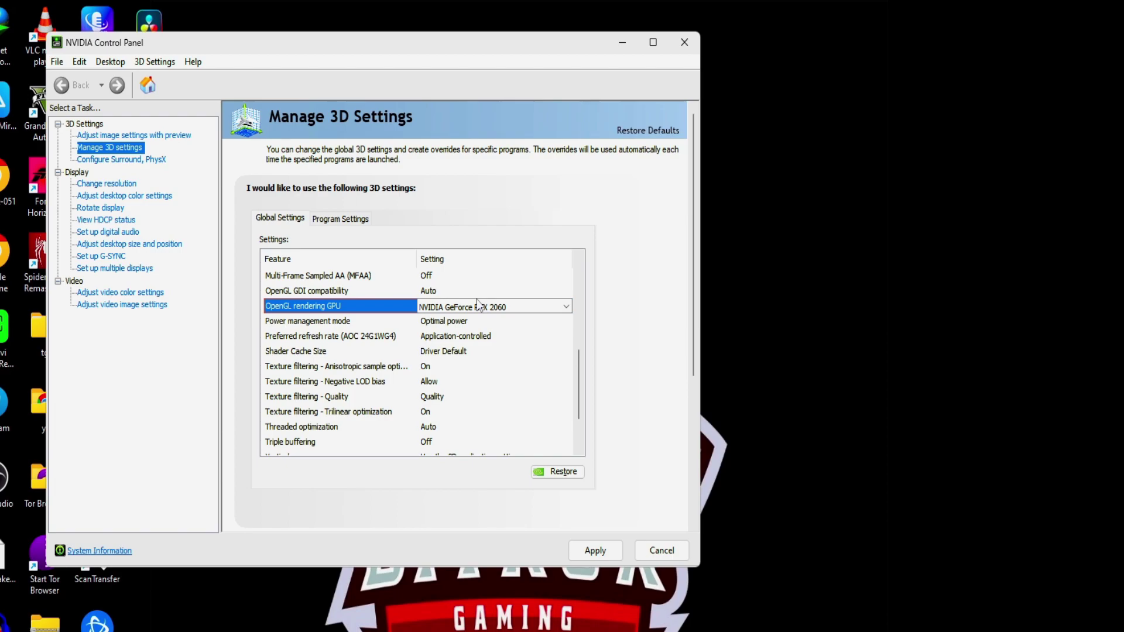
- Set Power management mode to Prefer maximum performance
click(463, 325)
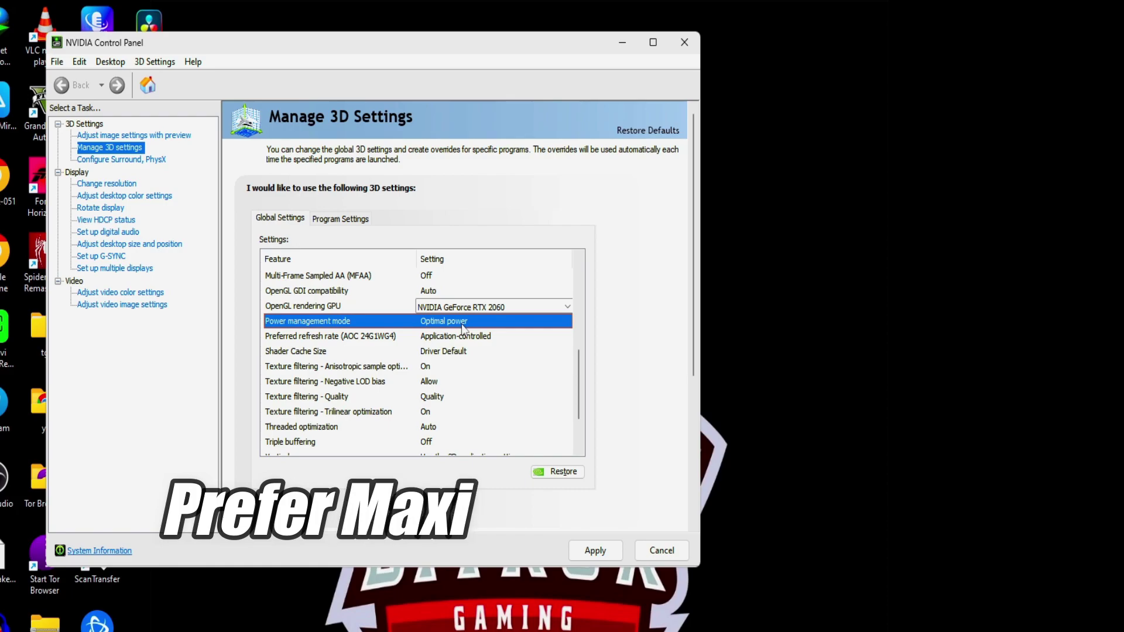
click(463, 325)
click(477, 360)
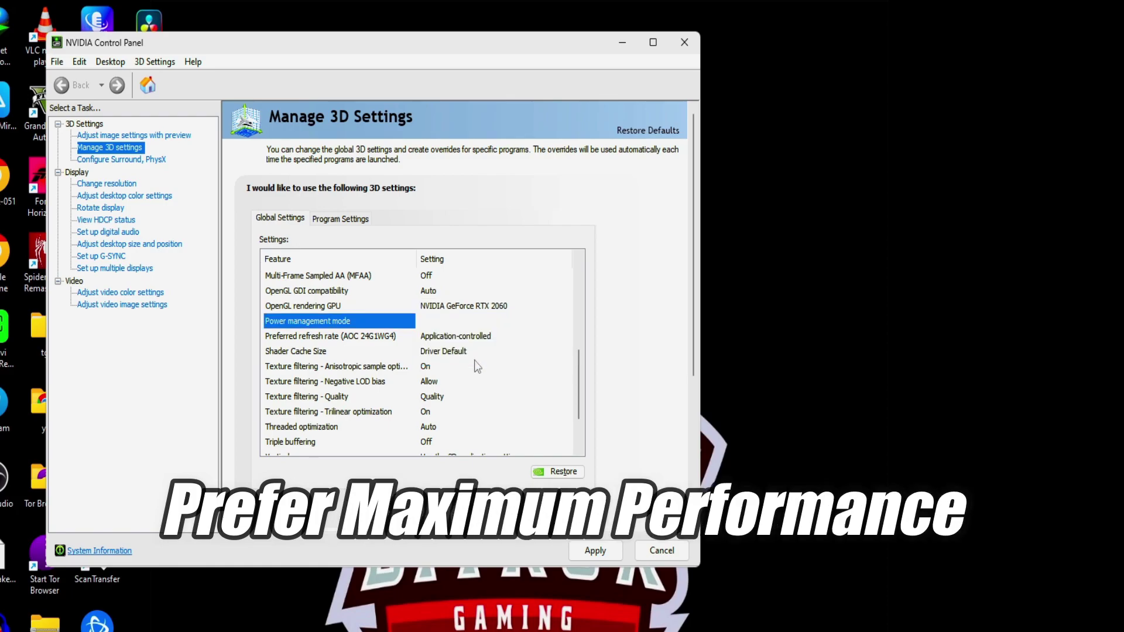
scroll(469, 325, up, 5)
scroll(470, 321, down, 2)
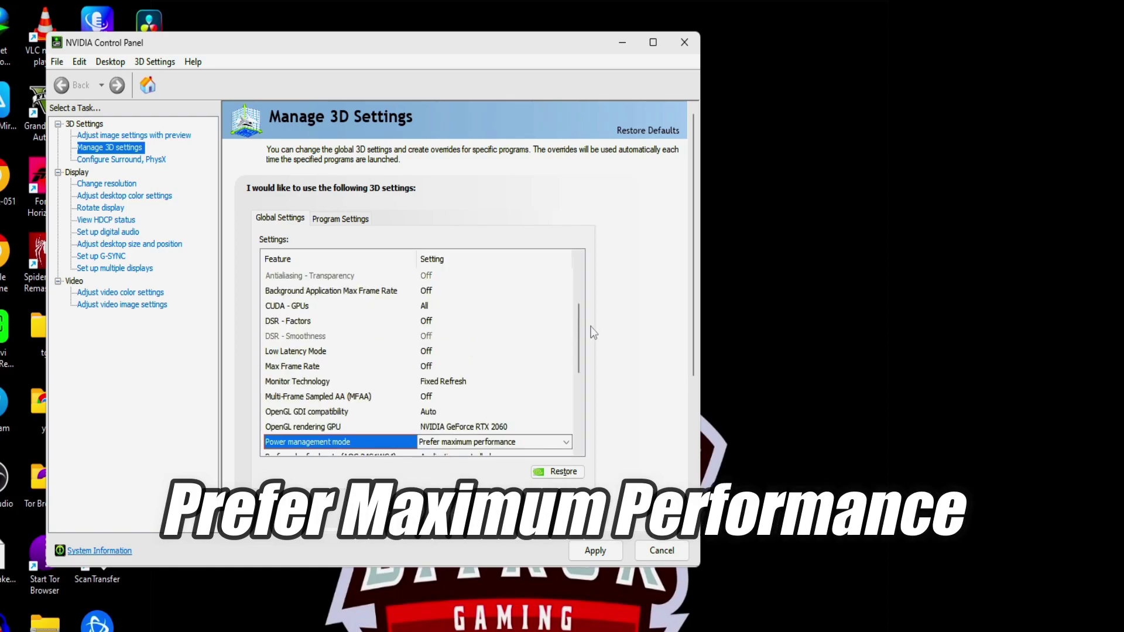
drag(581, 329, 575, 370)
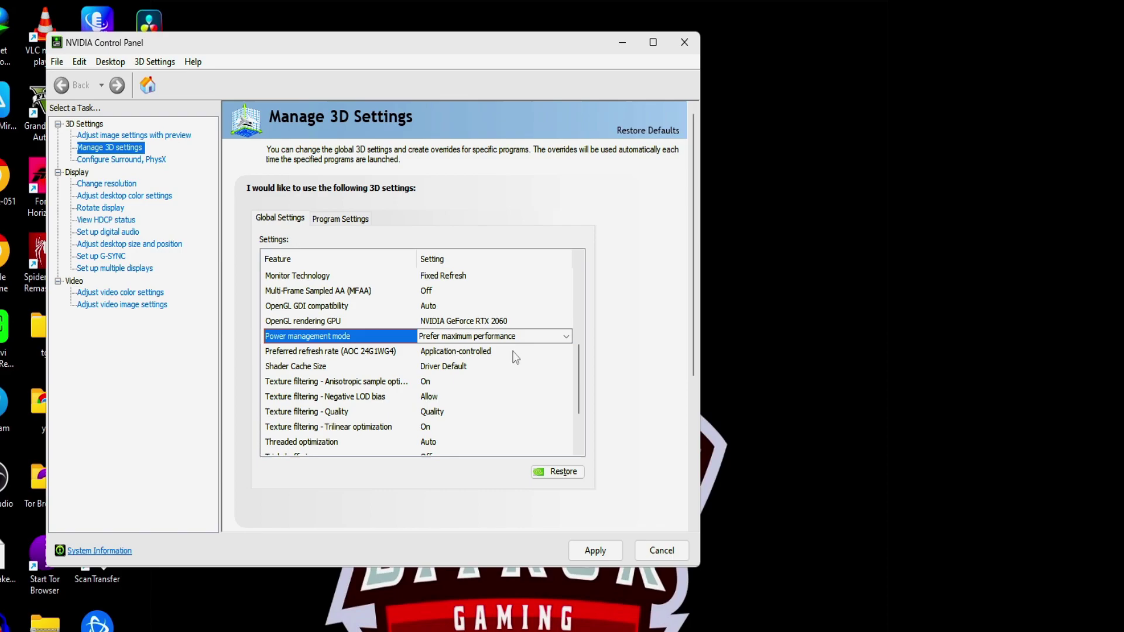
- Set Preferred refresh rate to Highest available
click(454, 357)
click(484, 361)
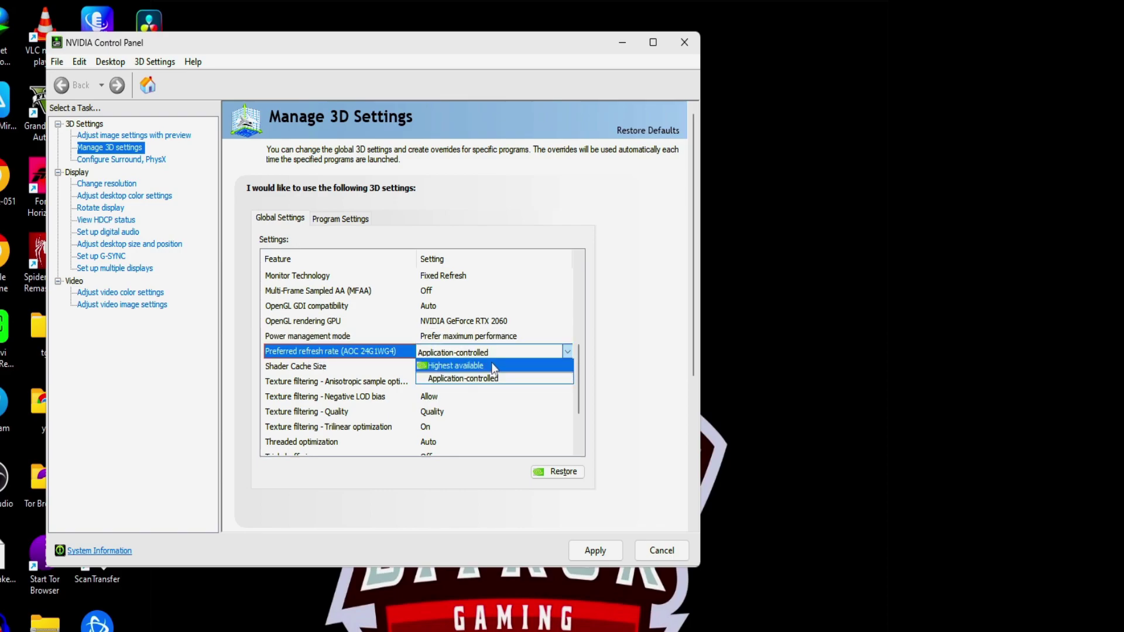
click(491, 365)
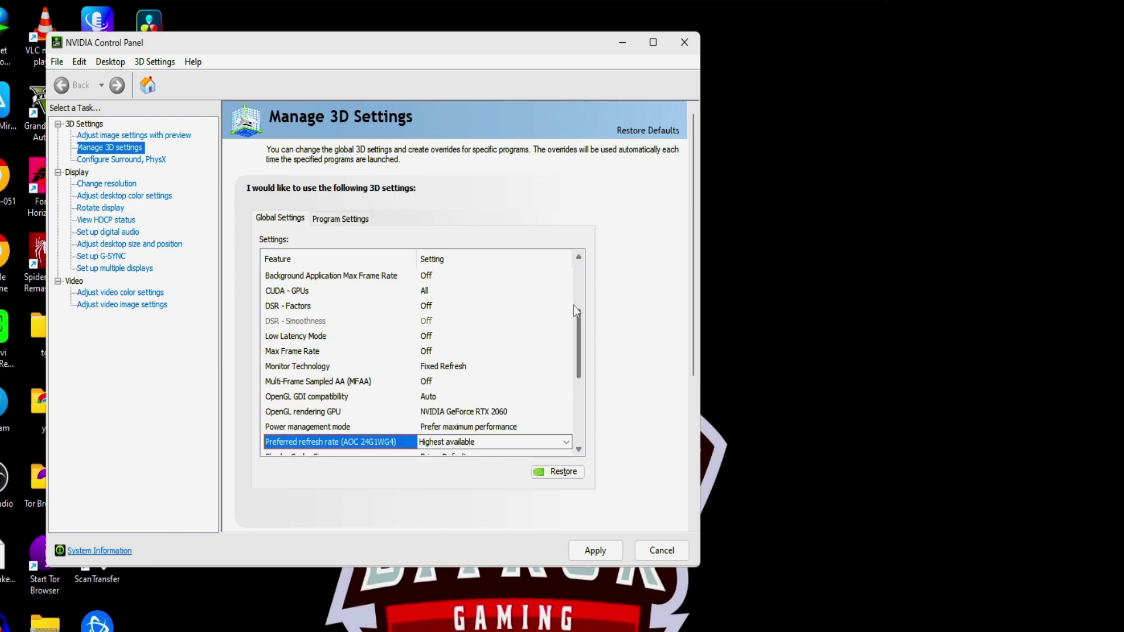
drag(579, 341, 582, 380)
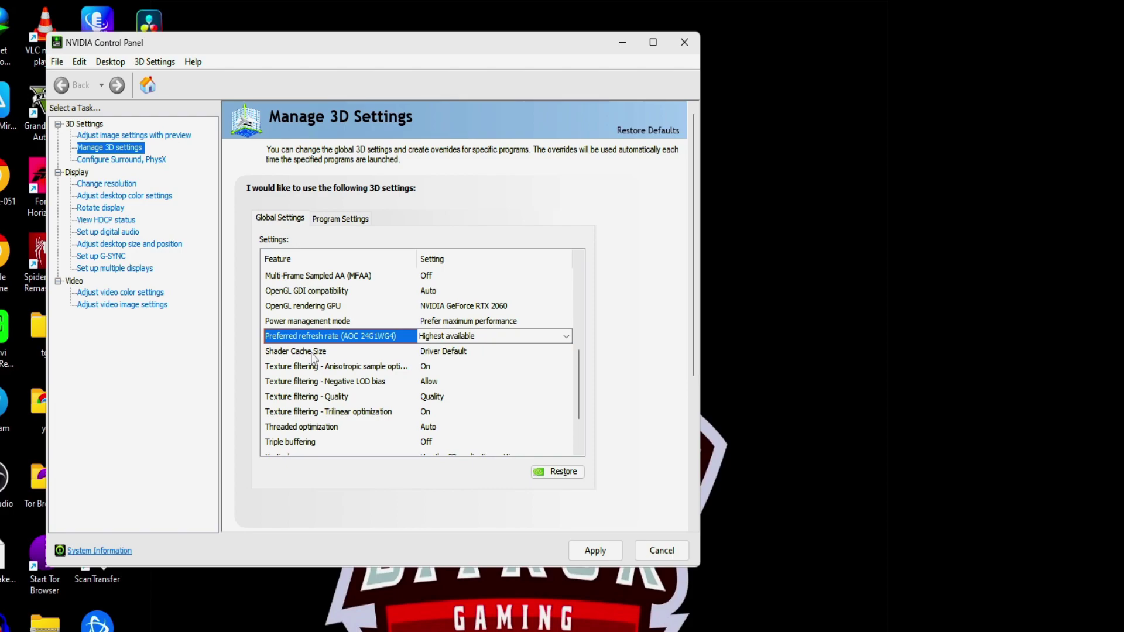
- Set Shader Cache Size to 10 GB and minimize the control panel
click(443, 353)
click(445, 353)
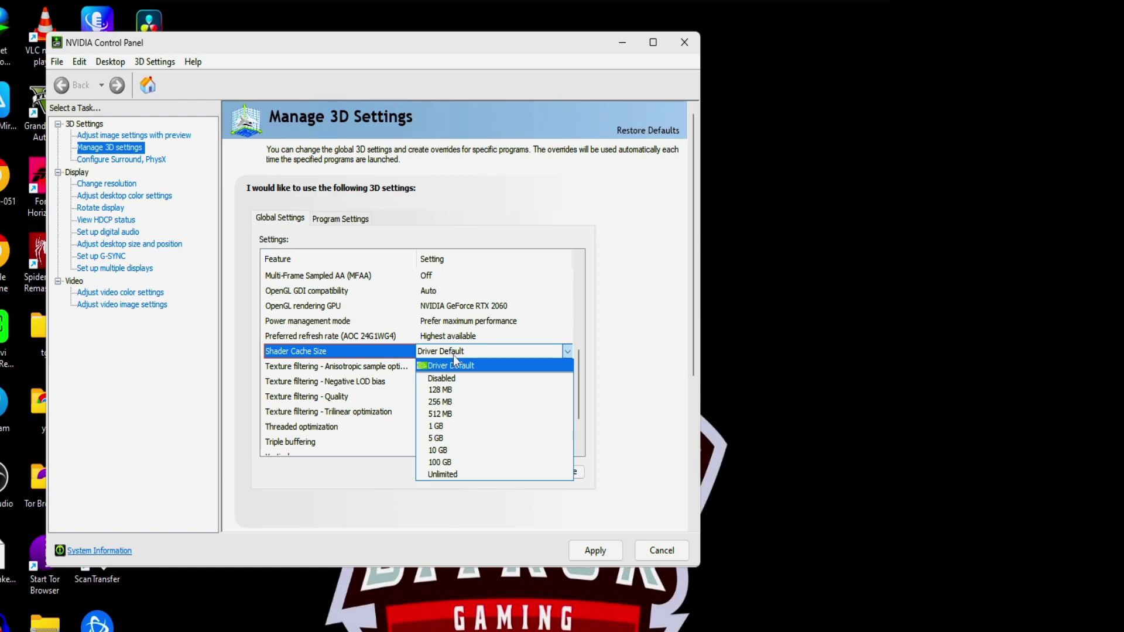
click(460, 455)
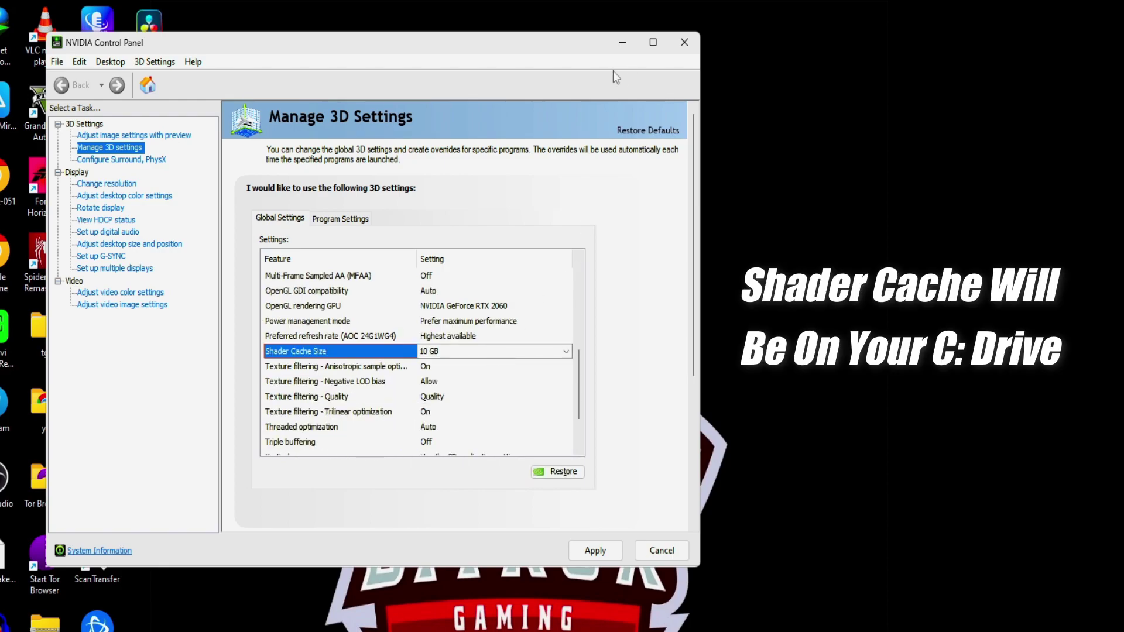
click(620, 42)
- Open File Explorer on This PC to see Local Disk (C:) and the two New Volume drives
key(super)
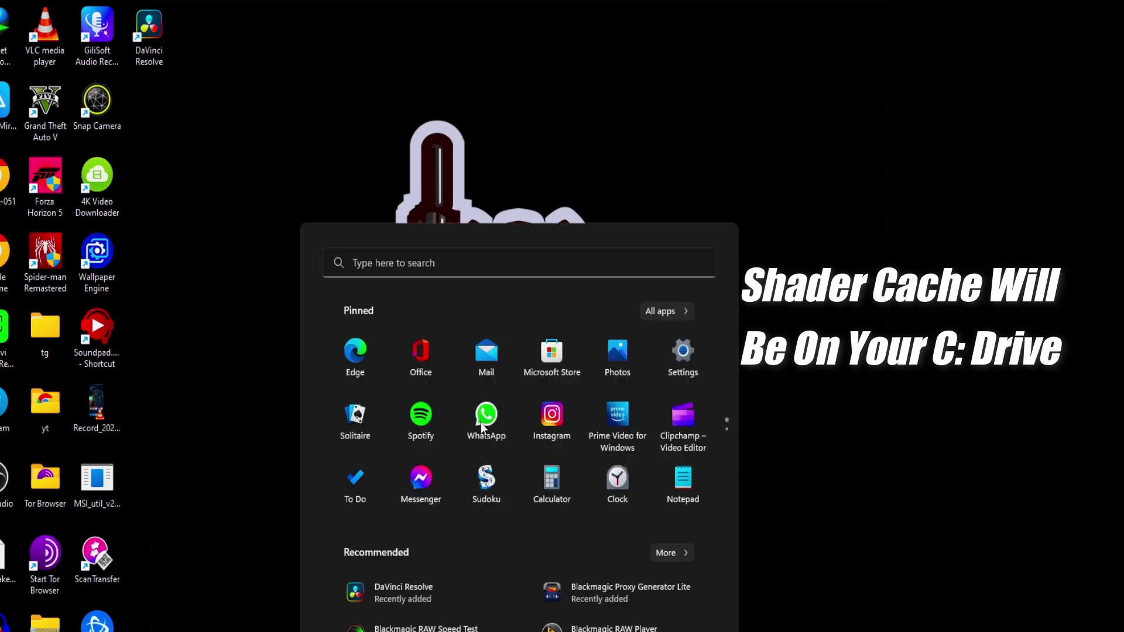
key(super+e)
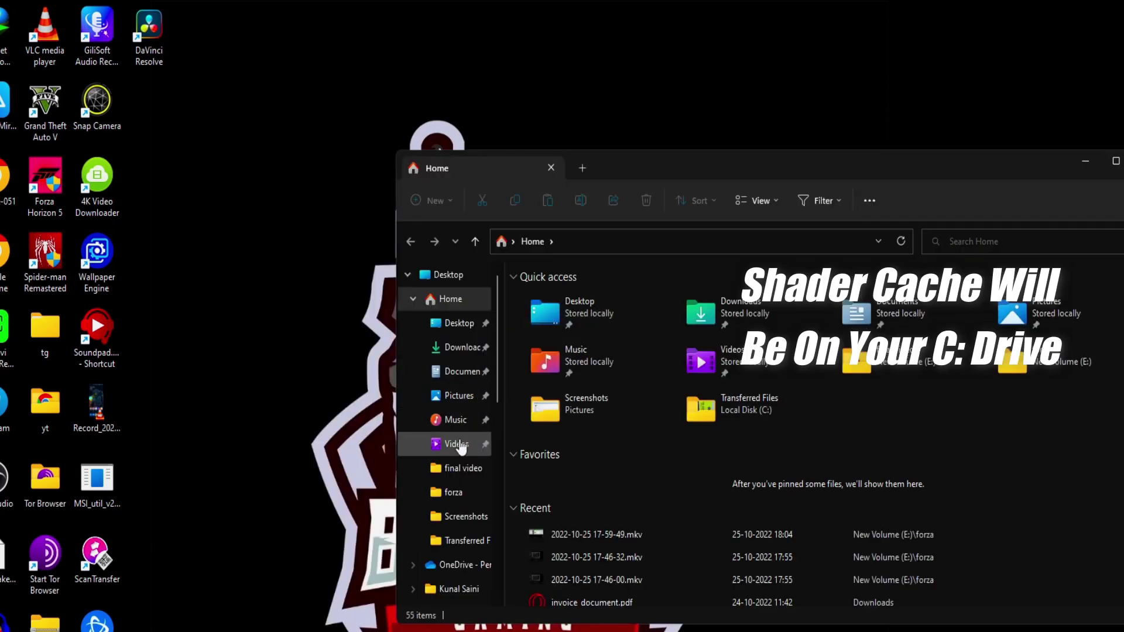
scroll(457, 445, down, 2)
click(459, 468)
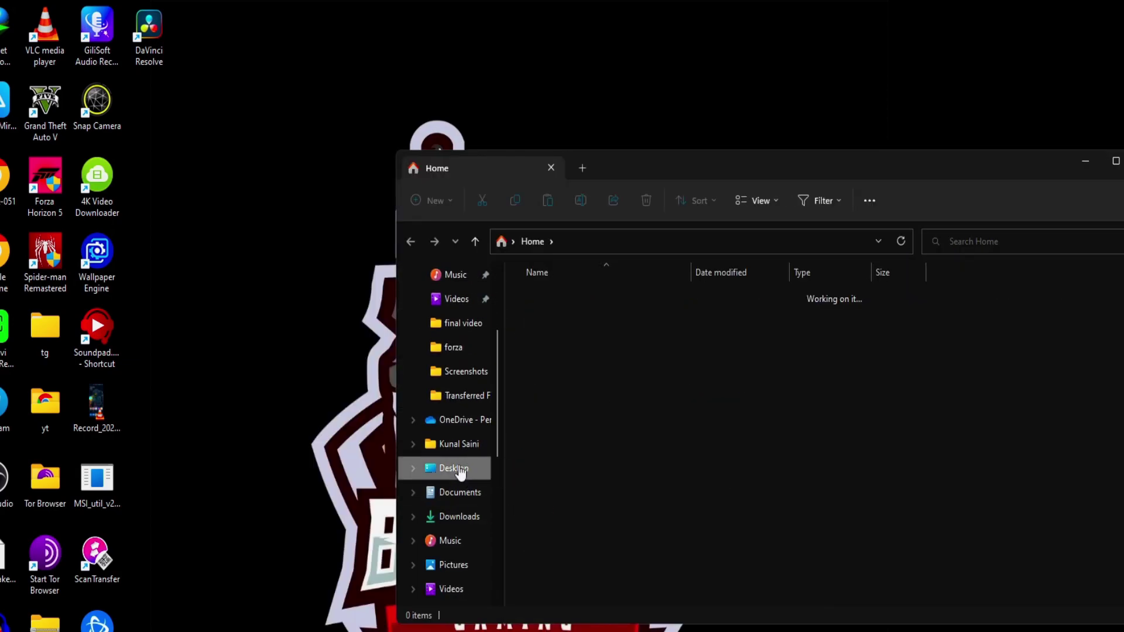
scroll(464, 505, down, 3)
click(456, 420)
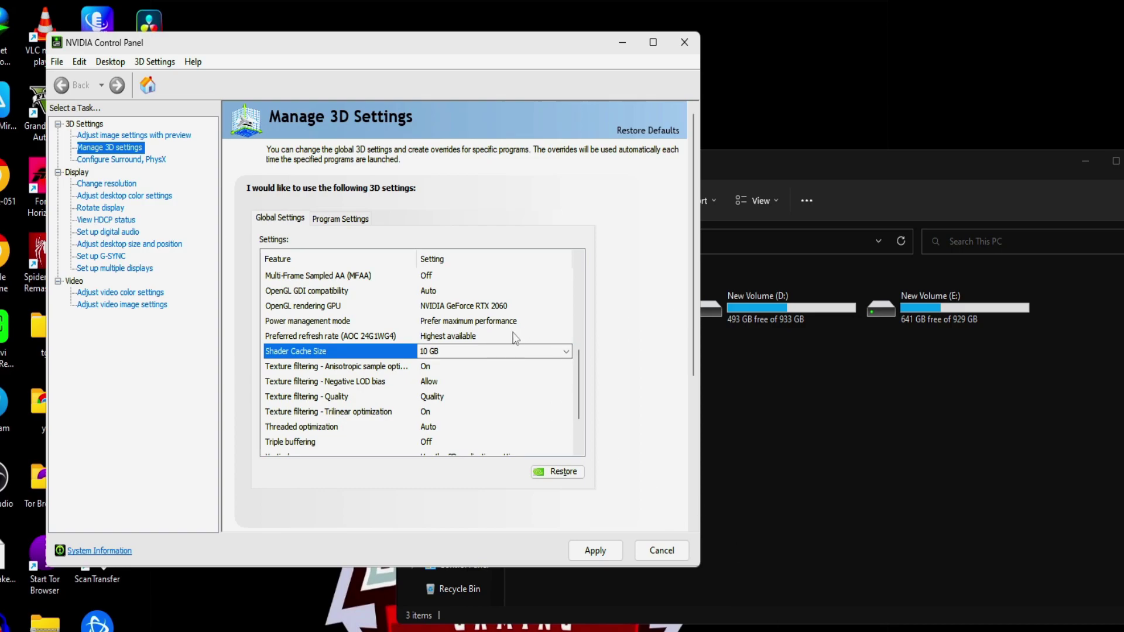
- Keep Shader Cache Size at 10 GB and turn Anisotropic sample optimization On
click(462, 352)
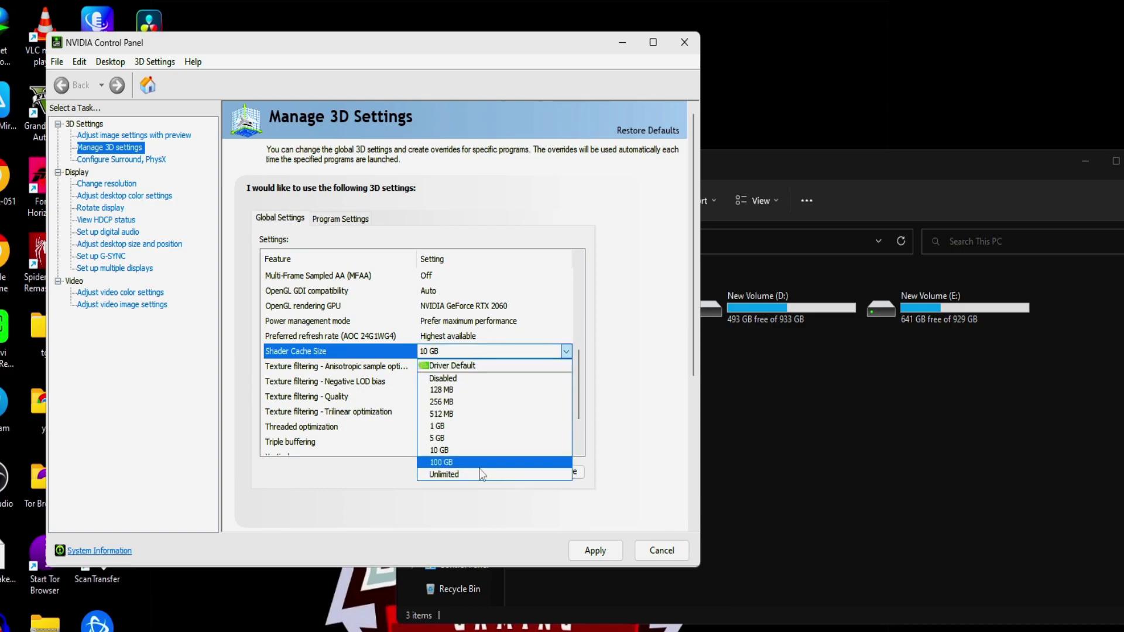
click(469, 353)
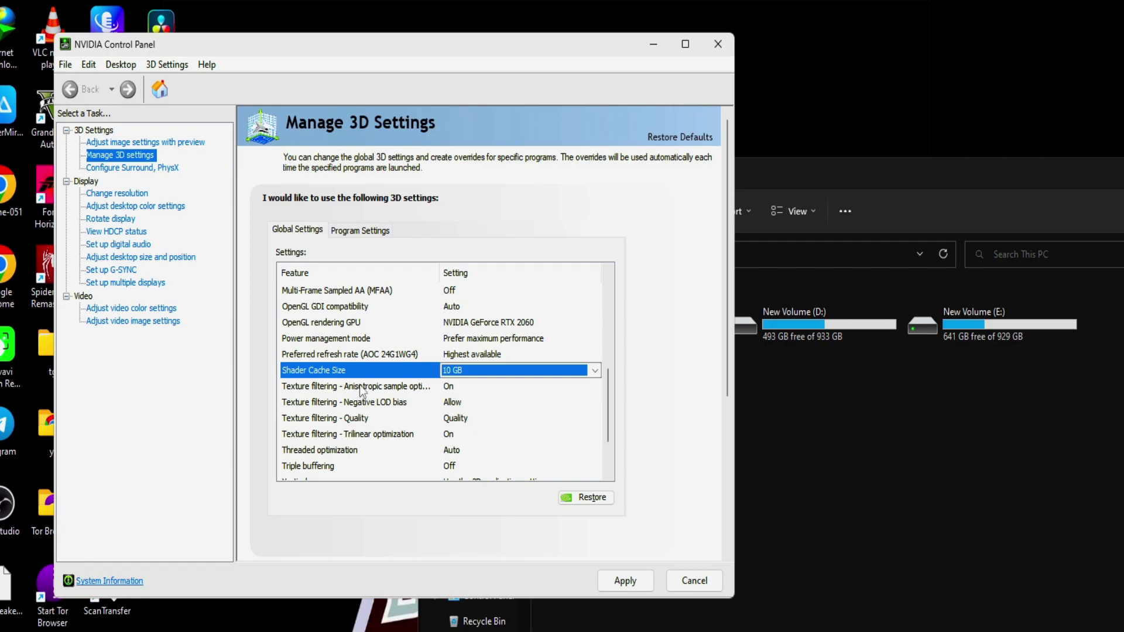
click(459, 384)
click(459, 384)
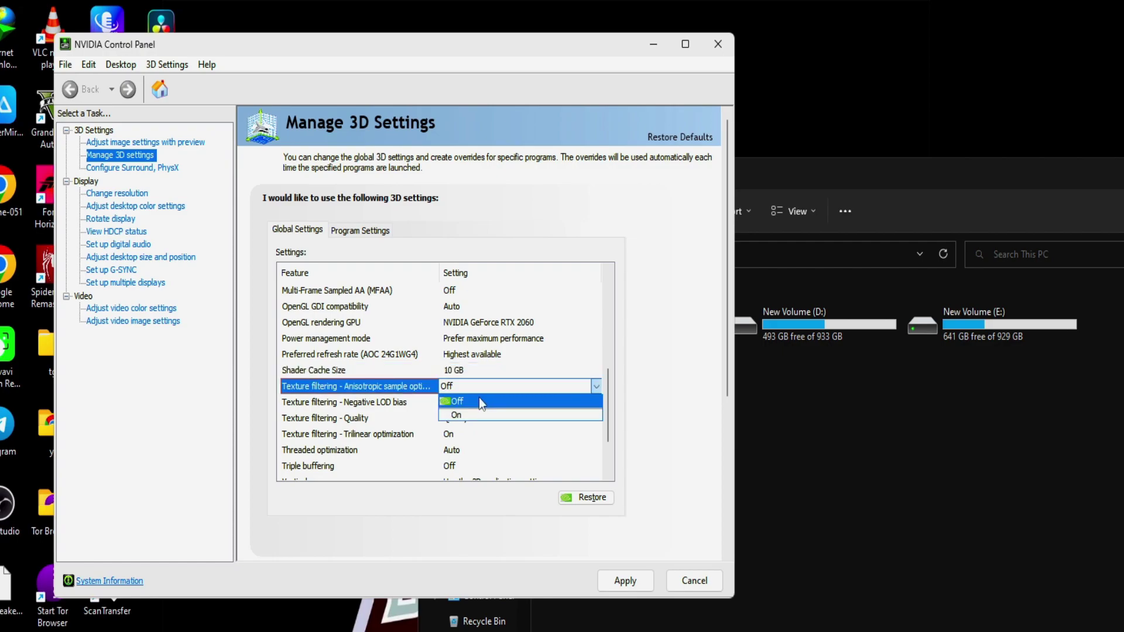
click(473, 413)
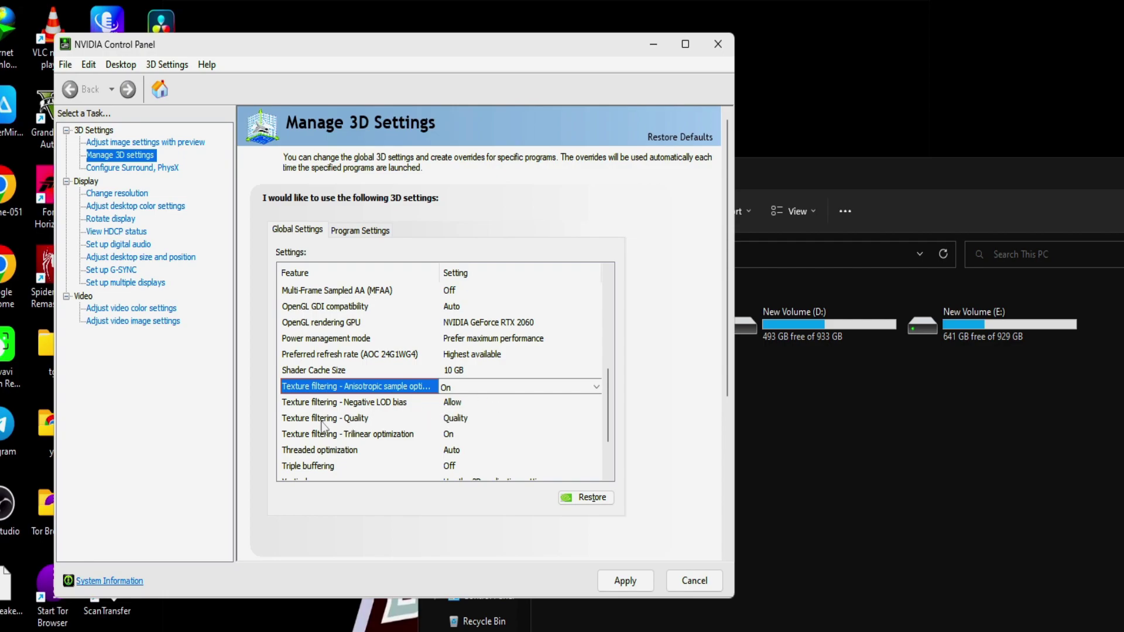
- Set Texture filtering - Quality to High performance
click(472, 423)
click(472, 423)
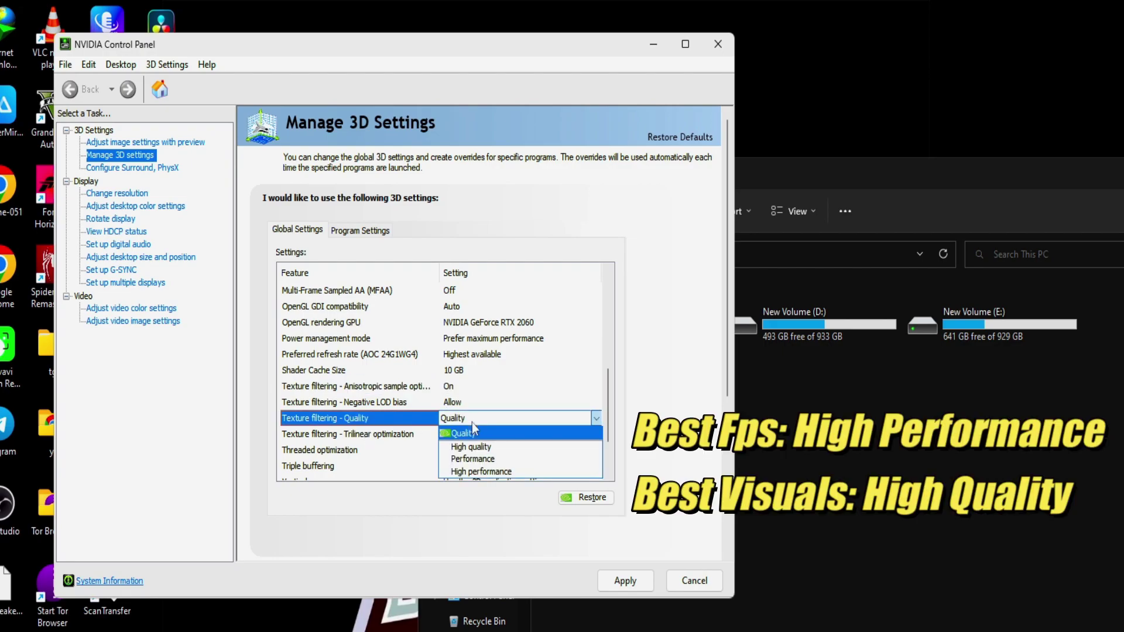
click(485, 471)
scroll(474, 419, up, 5)
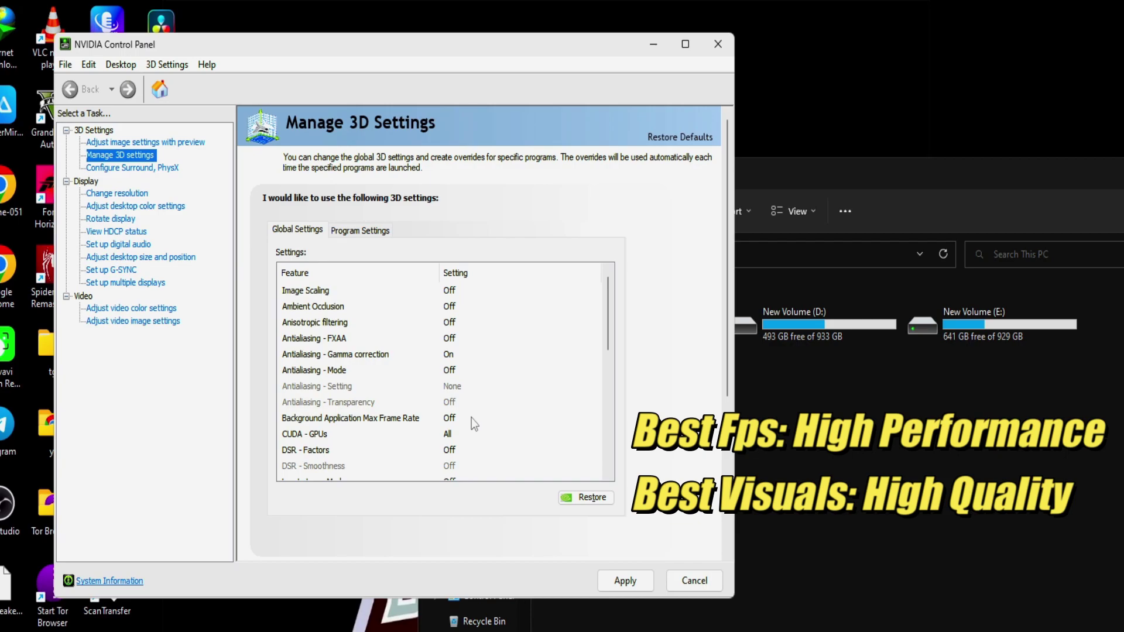
scroll(471, 413, down, 5)
click(504, 419)
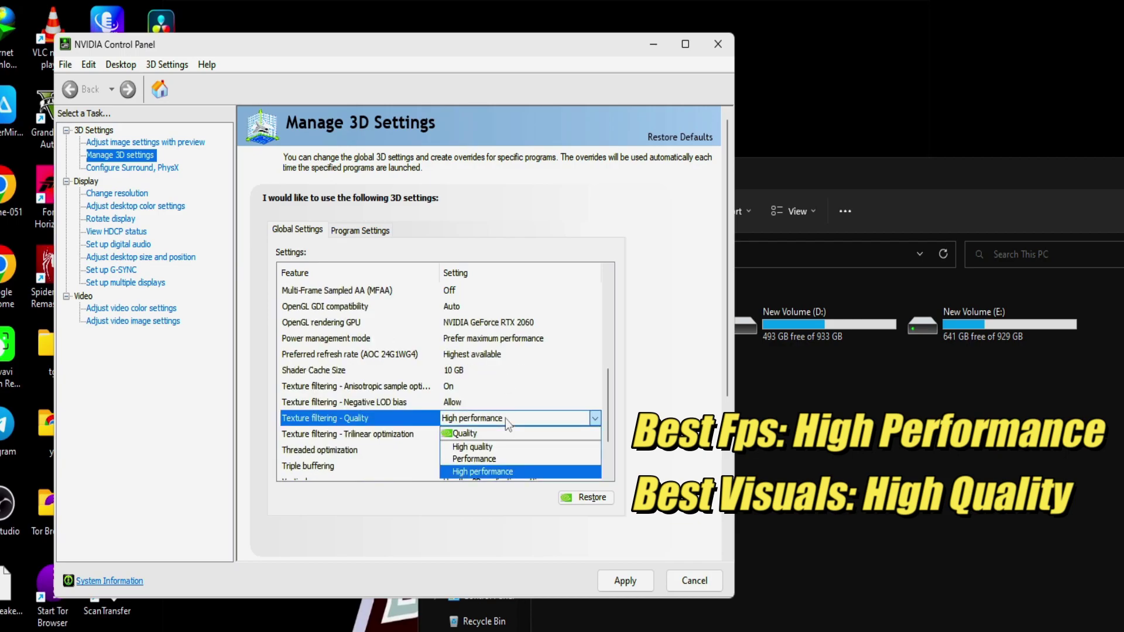
click(486, 472)
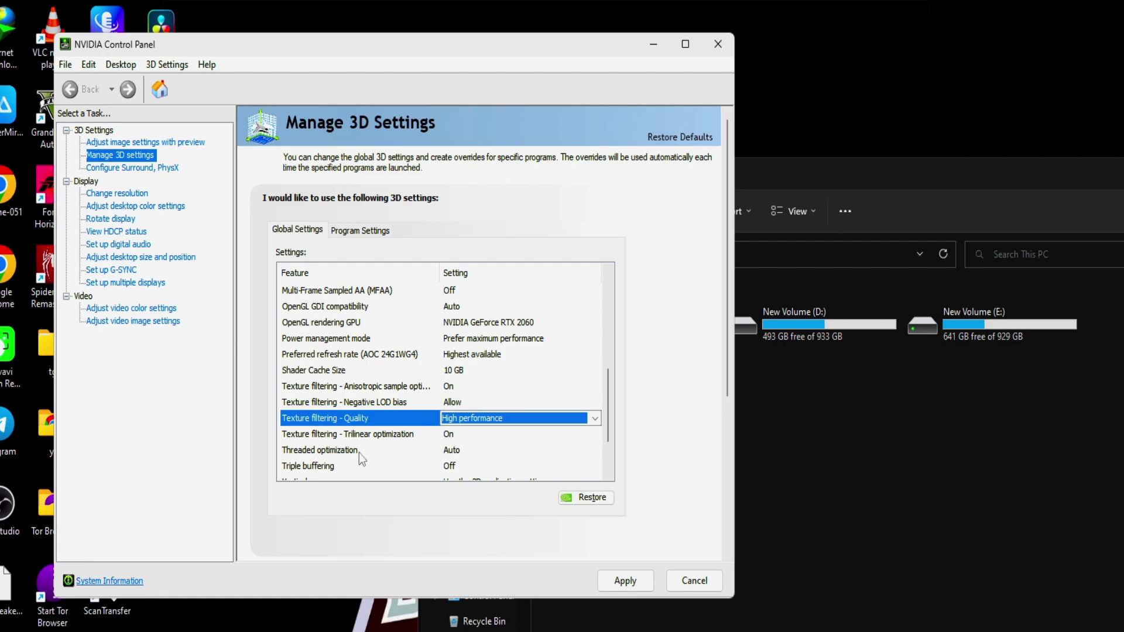
- Keep Threaded optimization on Auto and set Vertical sync to Off
click(456, 451)
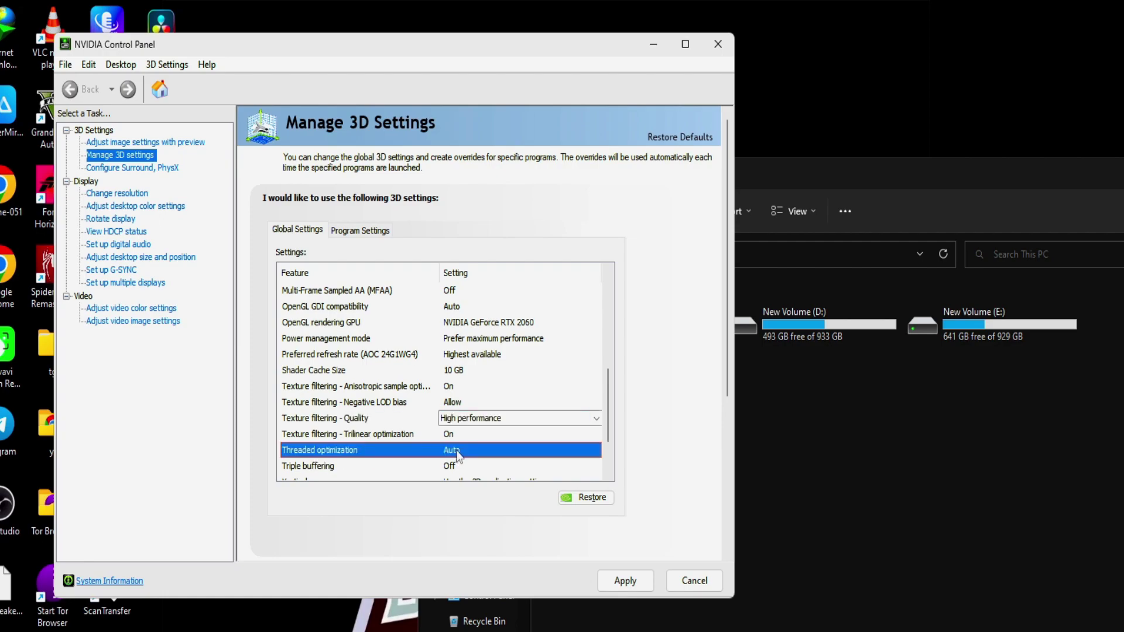
click(510, 449)
click(504, 440)
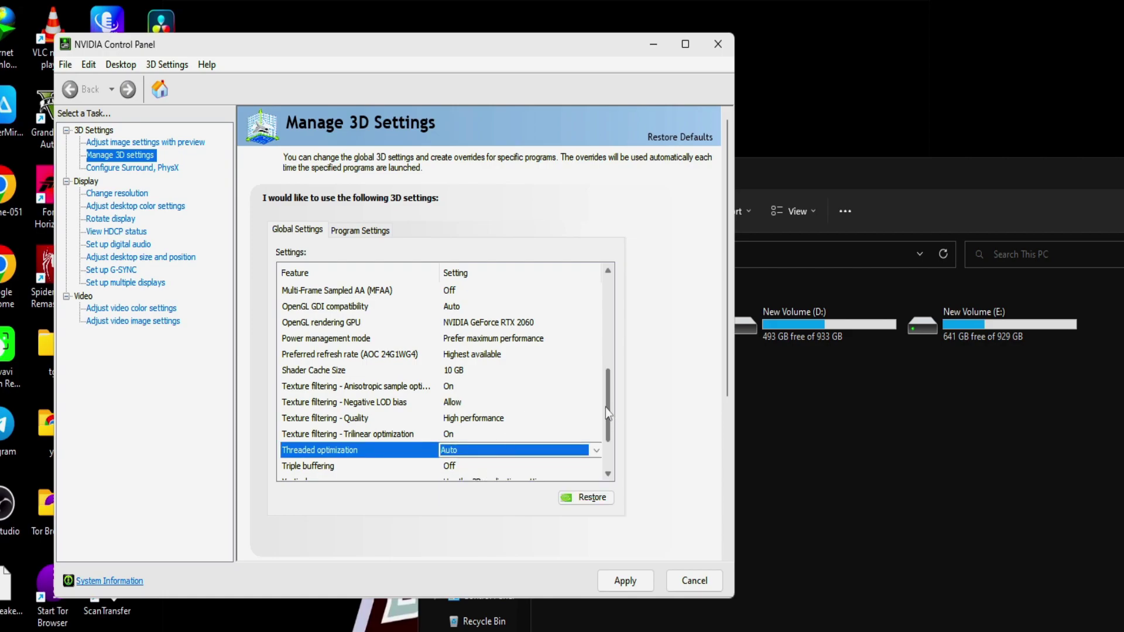
drag(609, 410, 609, 421)
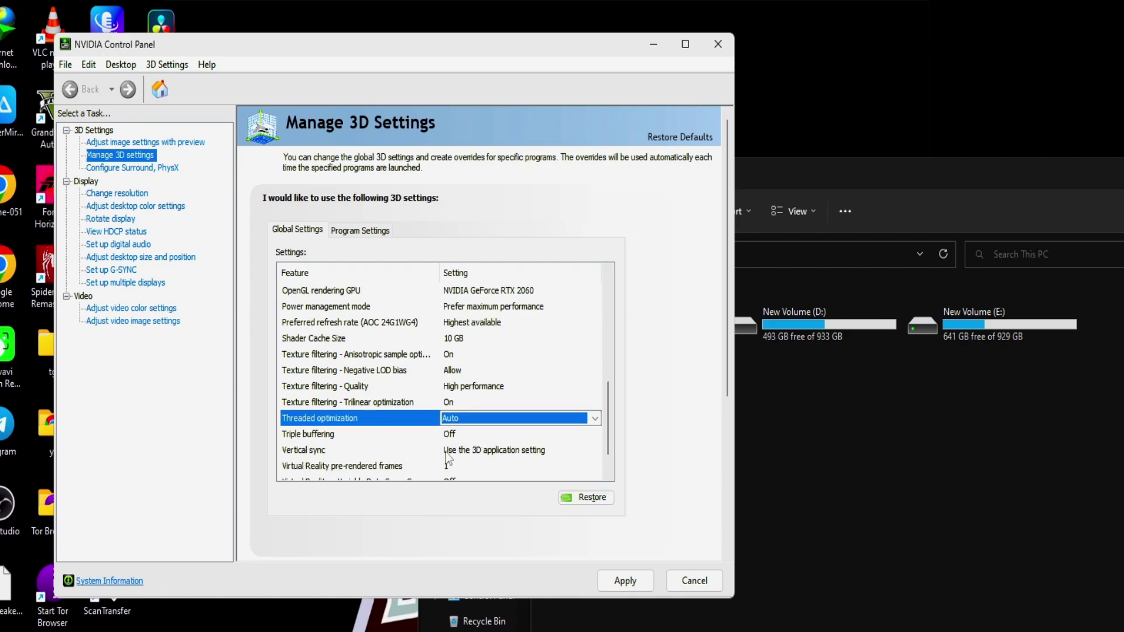
click(492, 452)
click(490, 451)
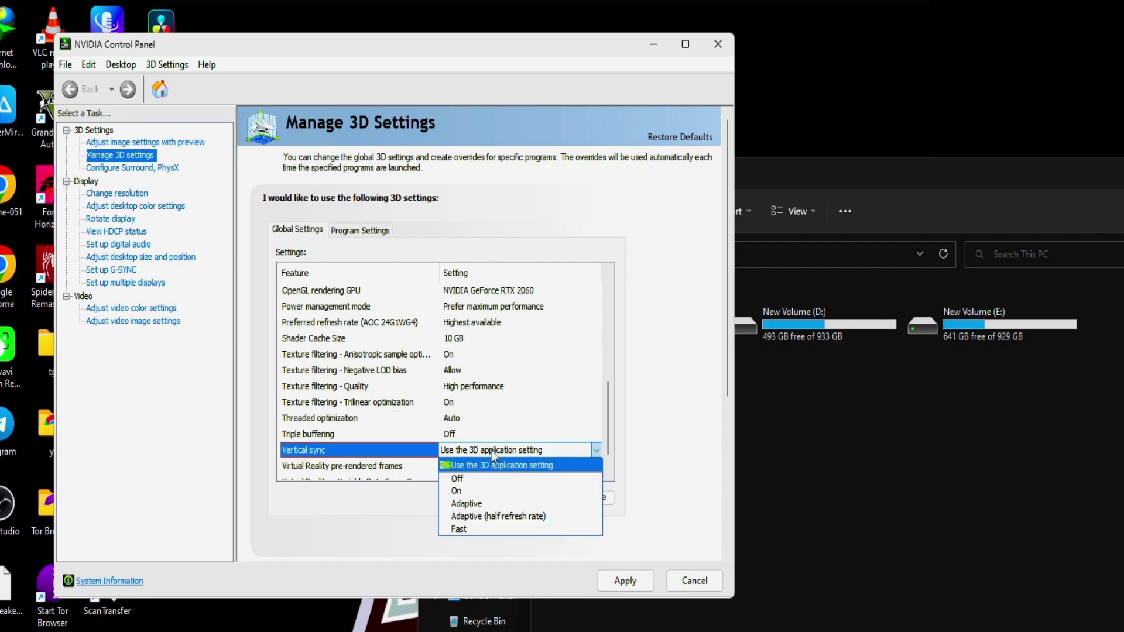
click(477, 481)
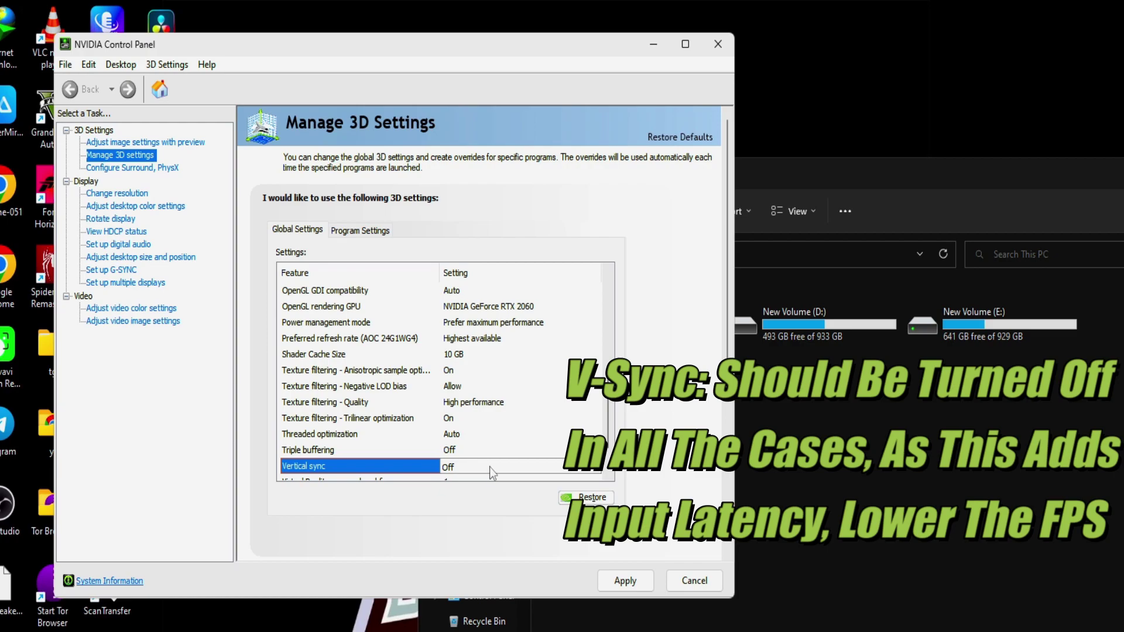
drag(609, 412, 610, 440)
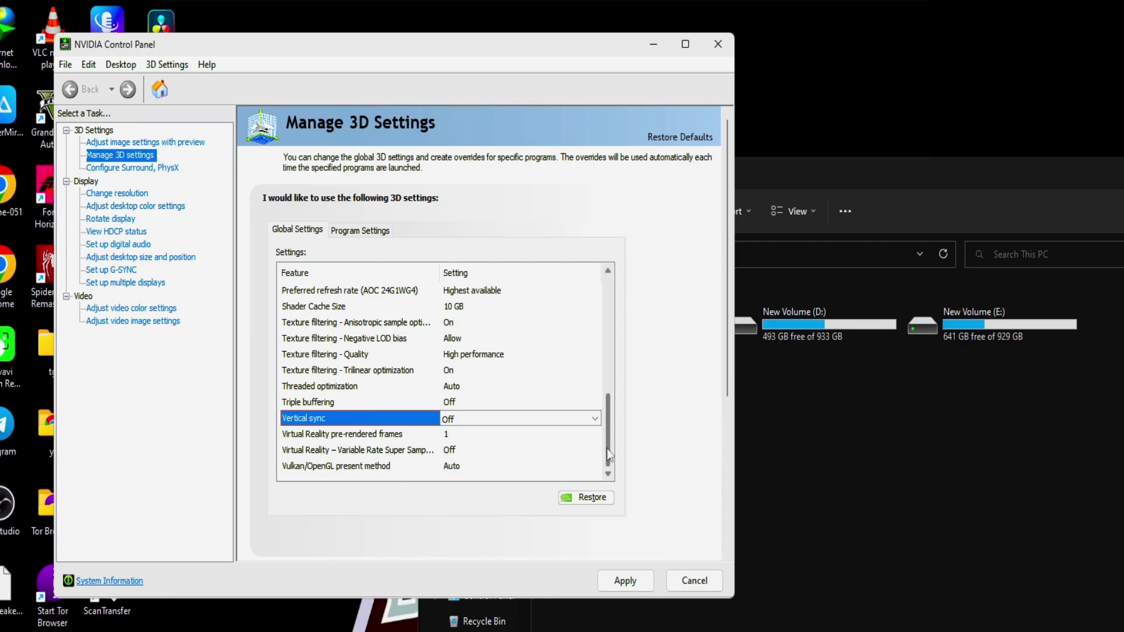
- Back in Global Settings after checking Program Settings, set Vertical sync to Off again
scroll(609, 433, up, 1)
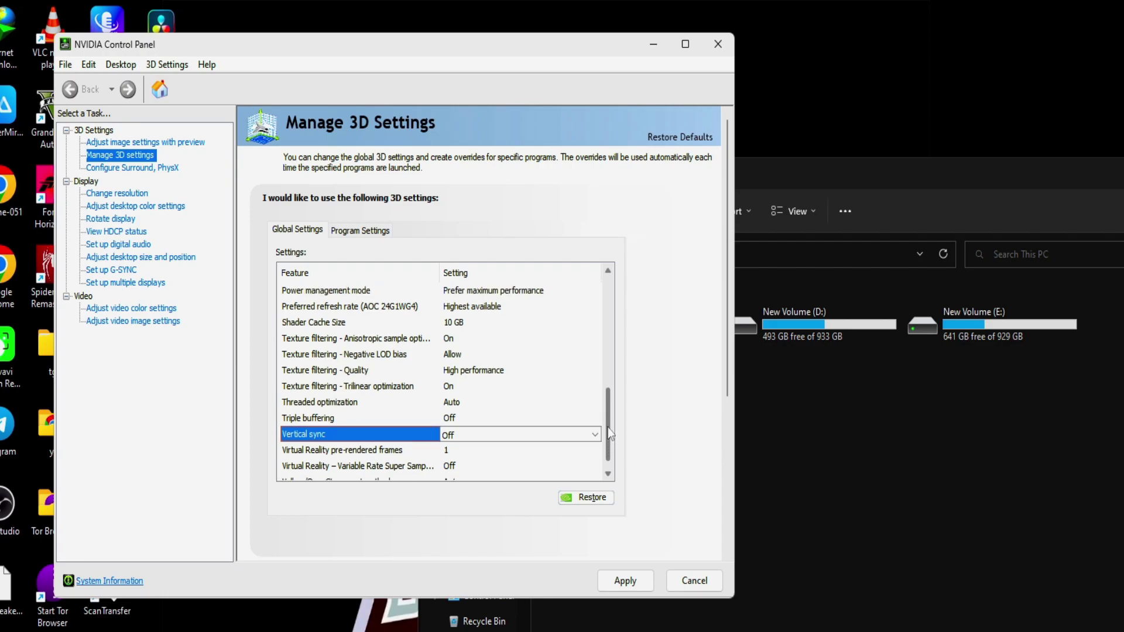
drag(610, 433, 606, 346)
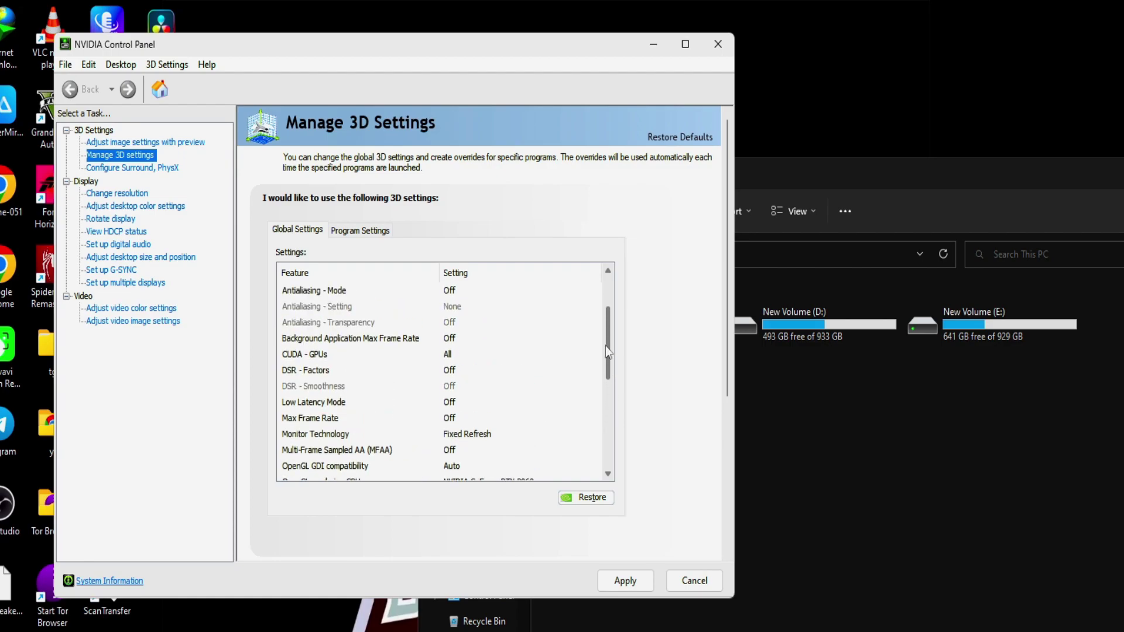
click(349, 231)
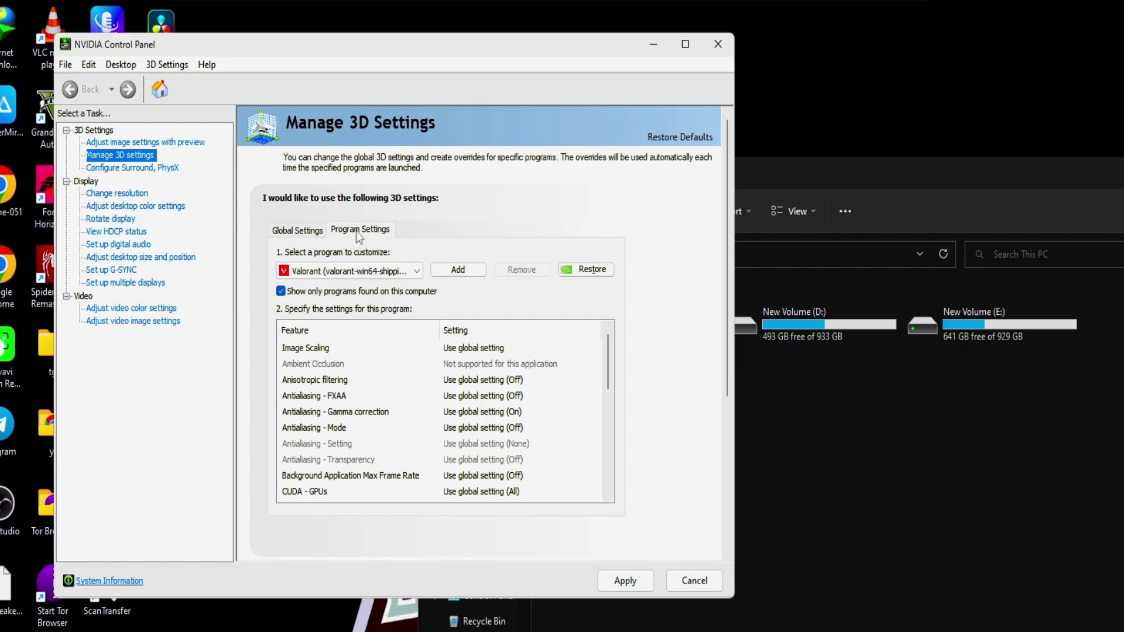
click(314, 234)
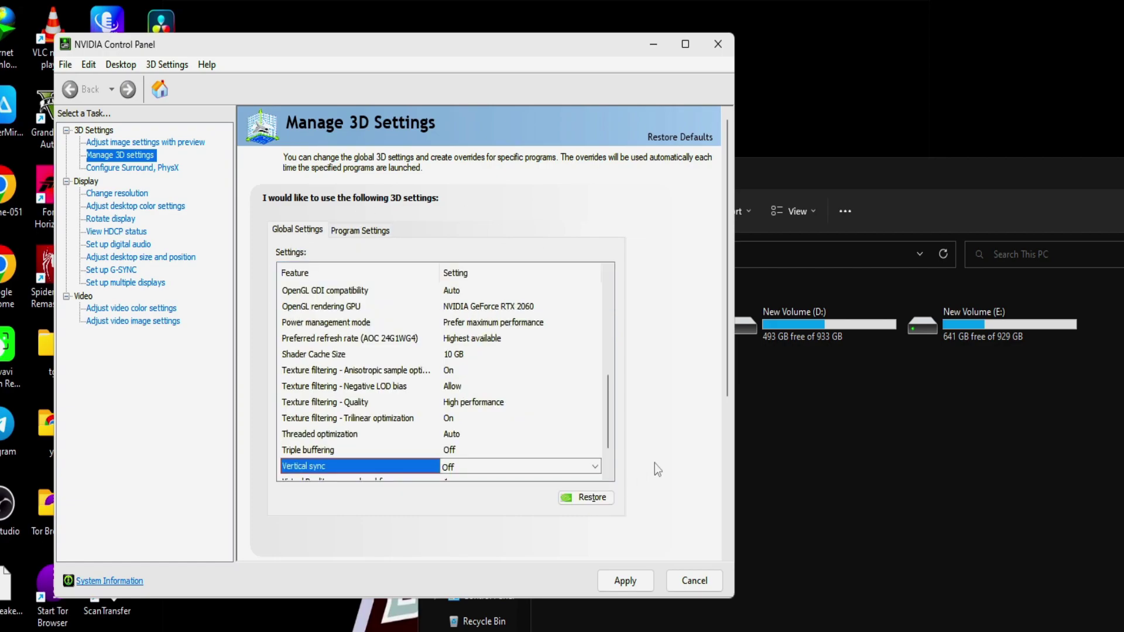
scroll(503, 419, down, 1)
click(503, 421)
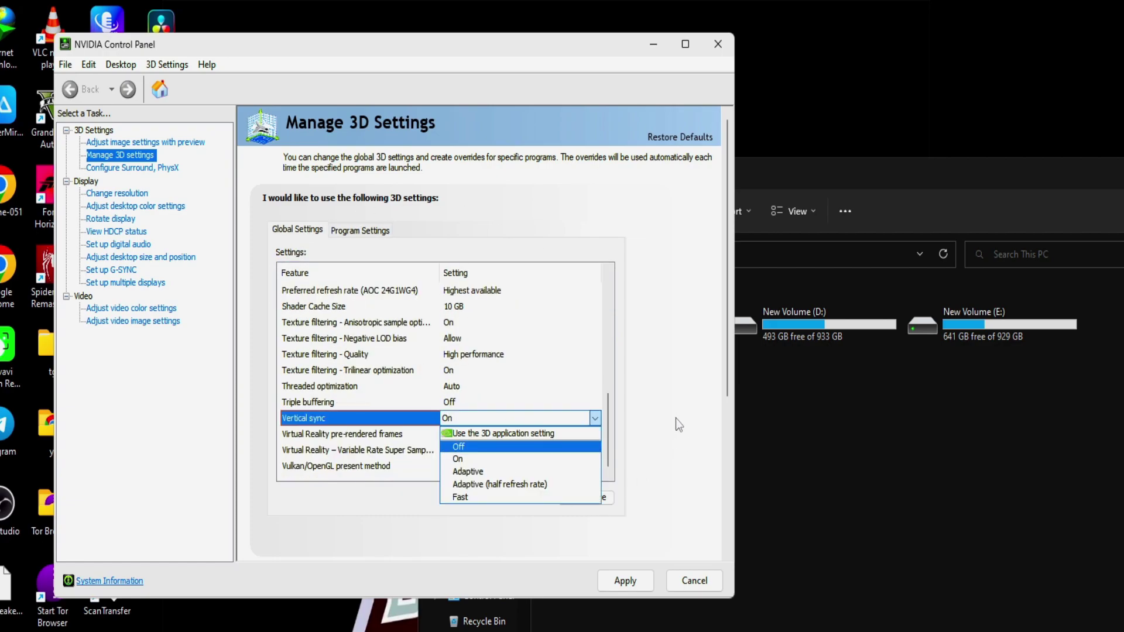
click(512, 448)
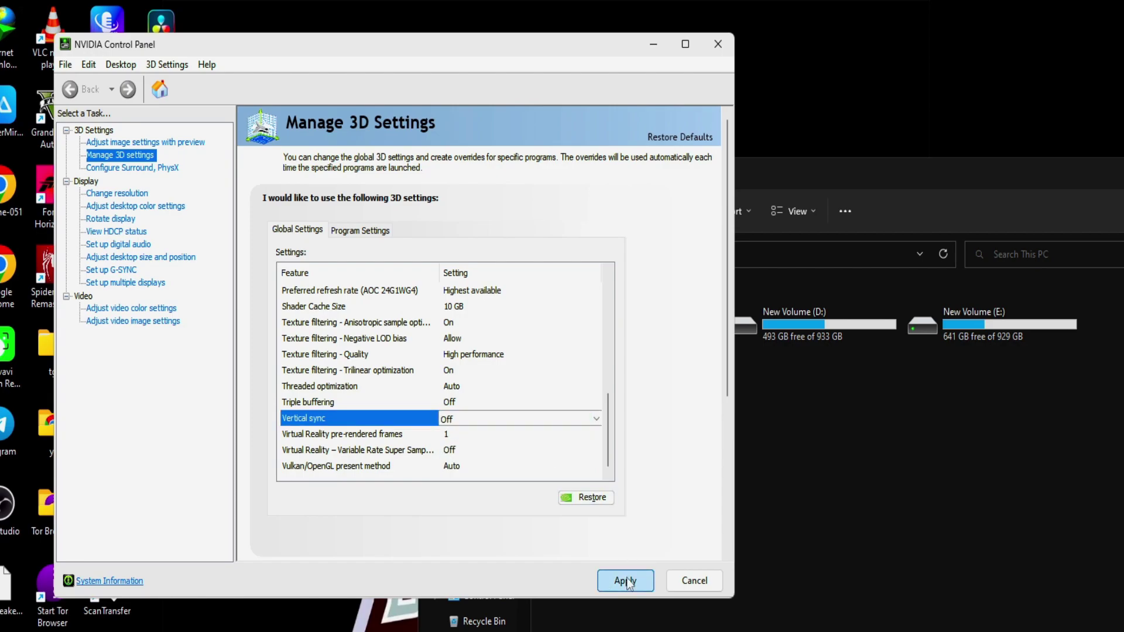
scroll(595, 298, up, 8)
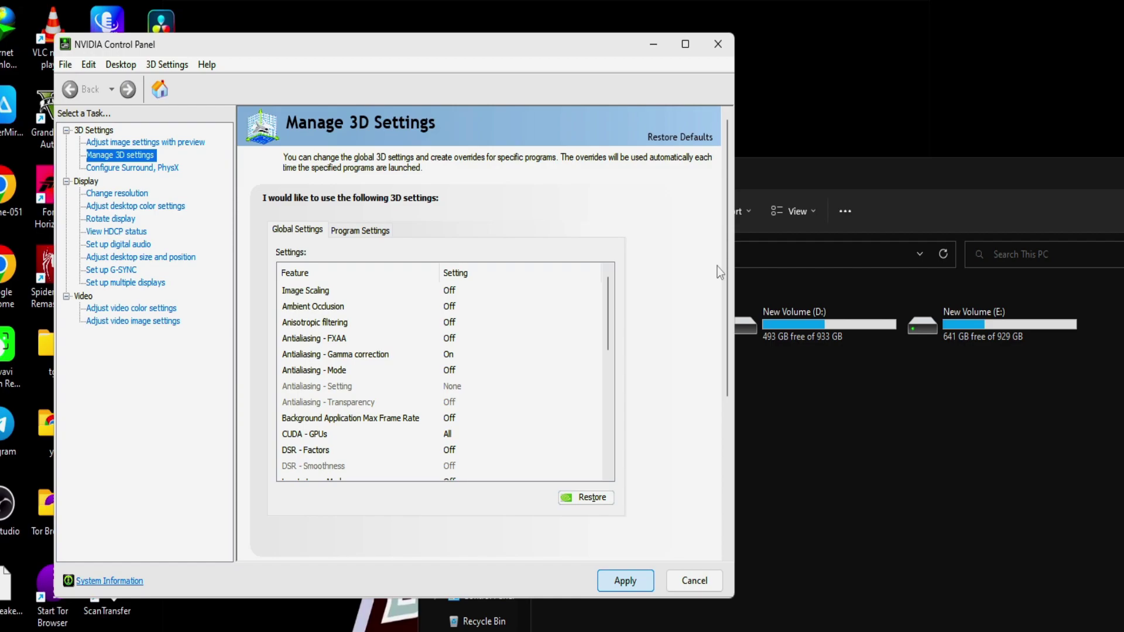
- Select Valorant in Program Settings and set its Power management mode to Prefer maximum performance
click(369, 232)
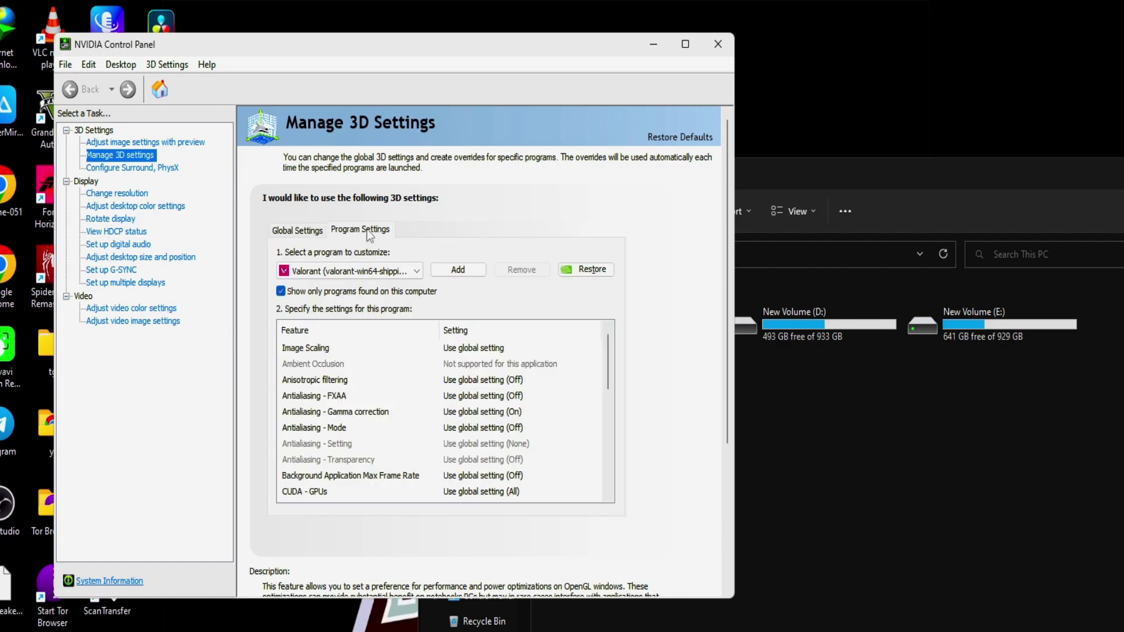
click(350, 270)
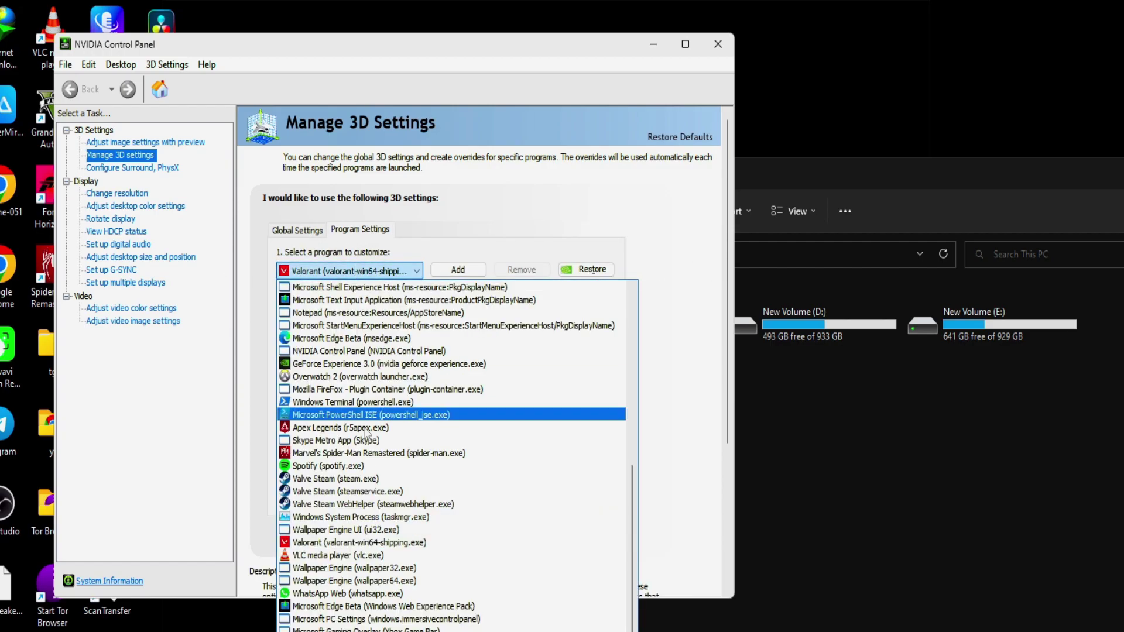
click(356, 545)
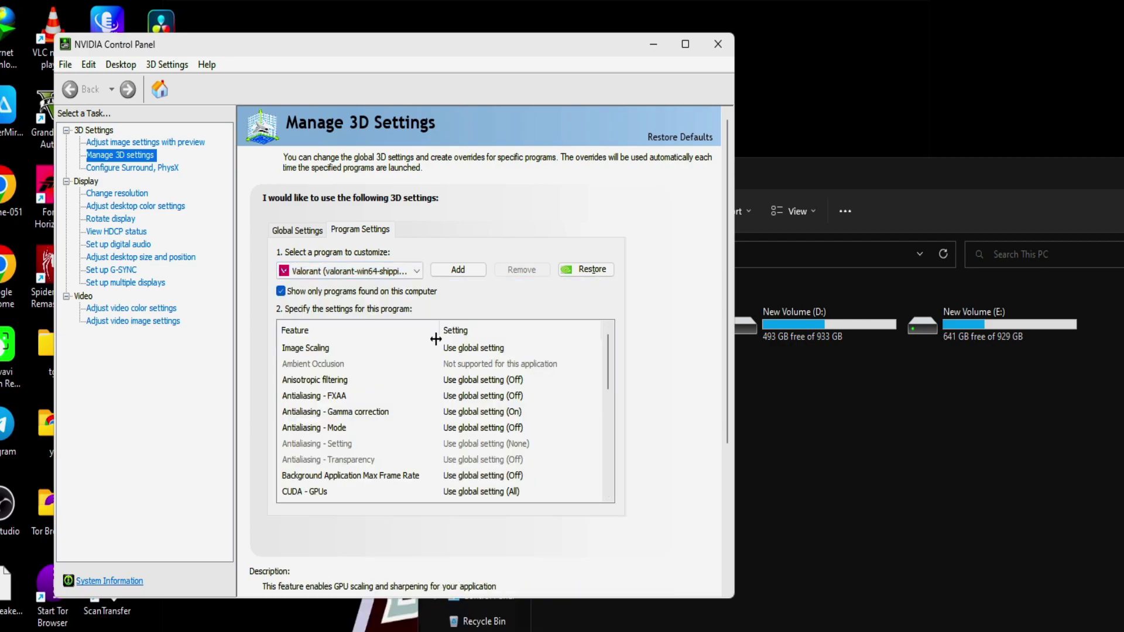
scroll(354, 422, down, 4)
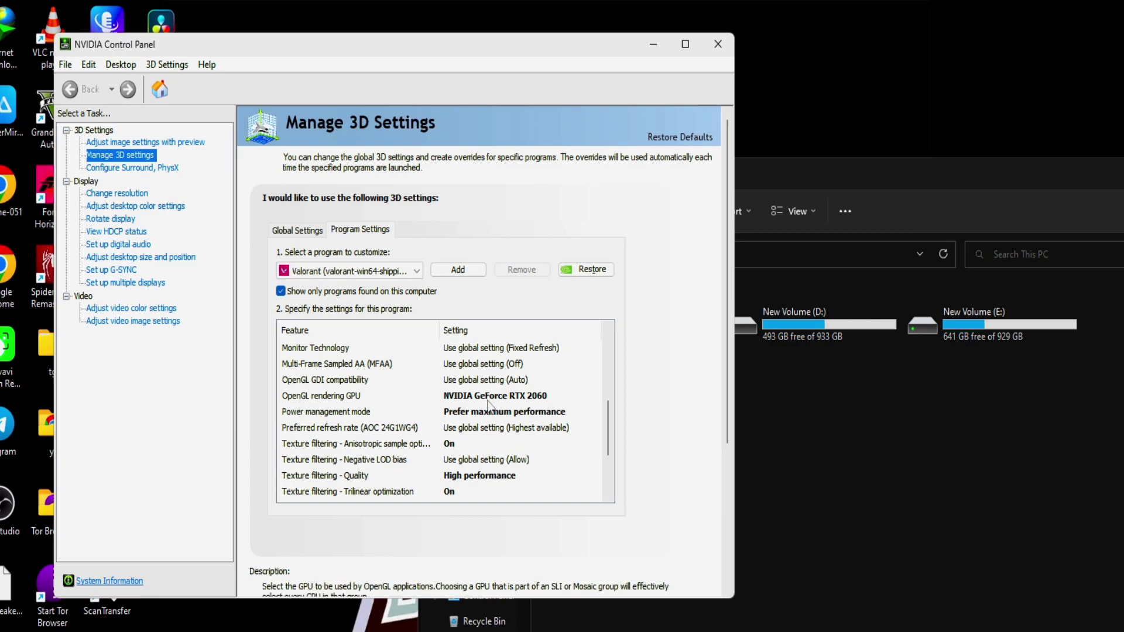
click(331, 412)
click(509, 413)
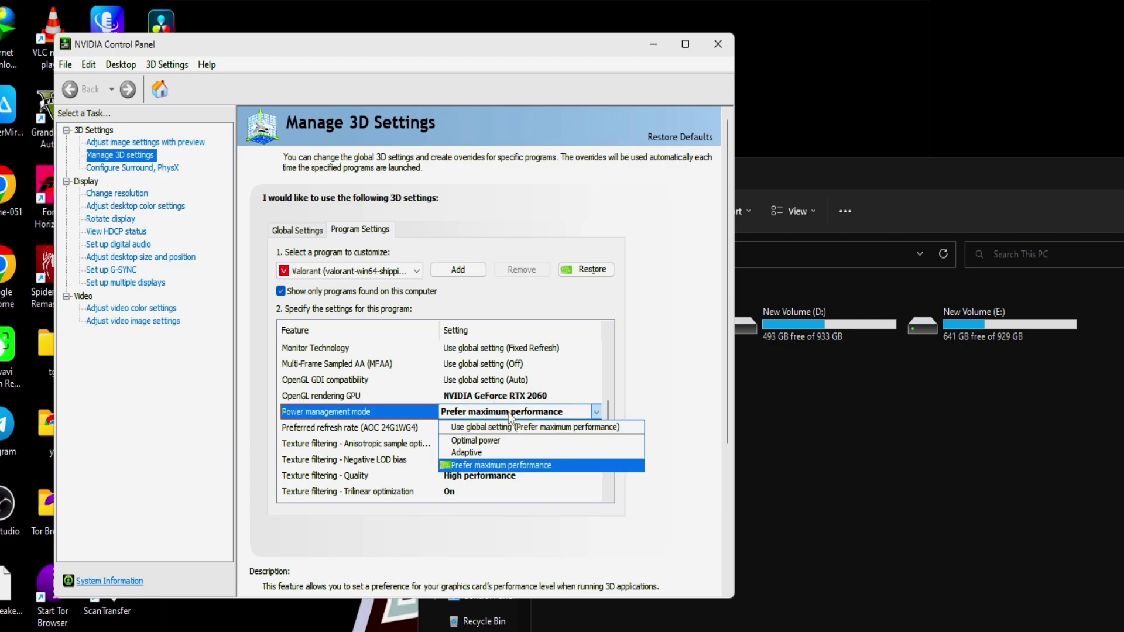
click(489, 466)
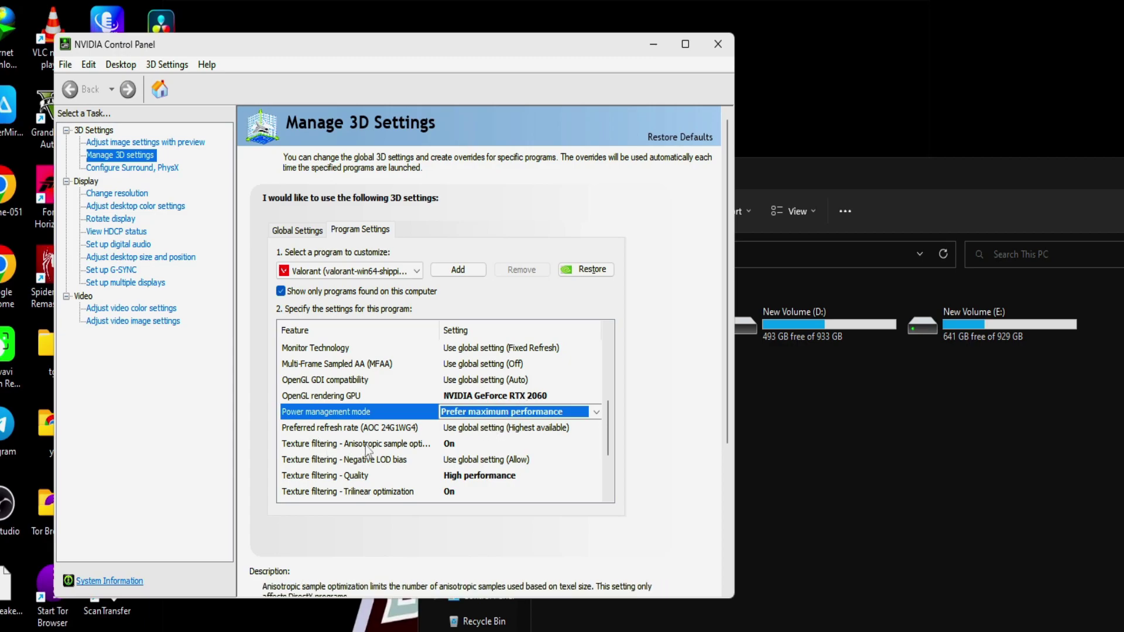
- Turn Valorant's anisotropic sample optimization On and keep texture filtering quality at High performance
click(472, 447)
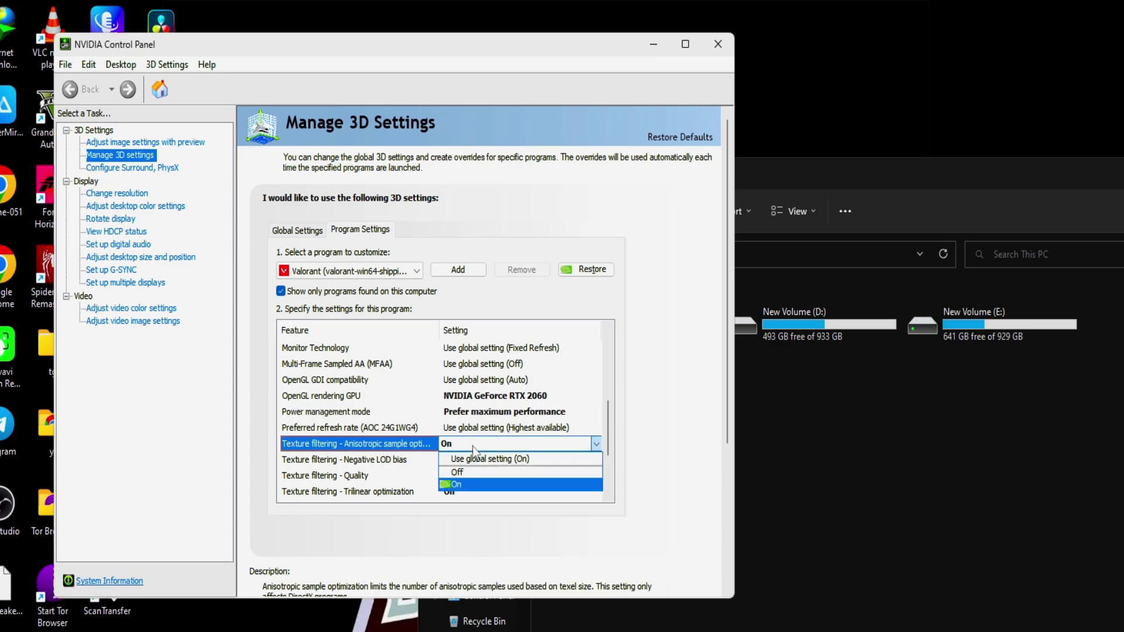
click(464, 485)
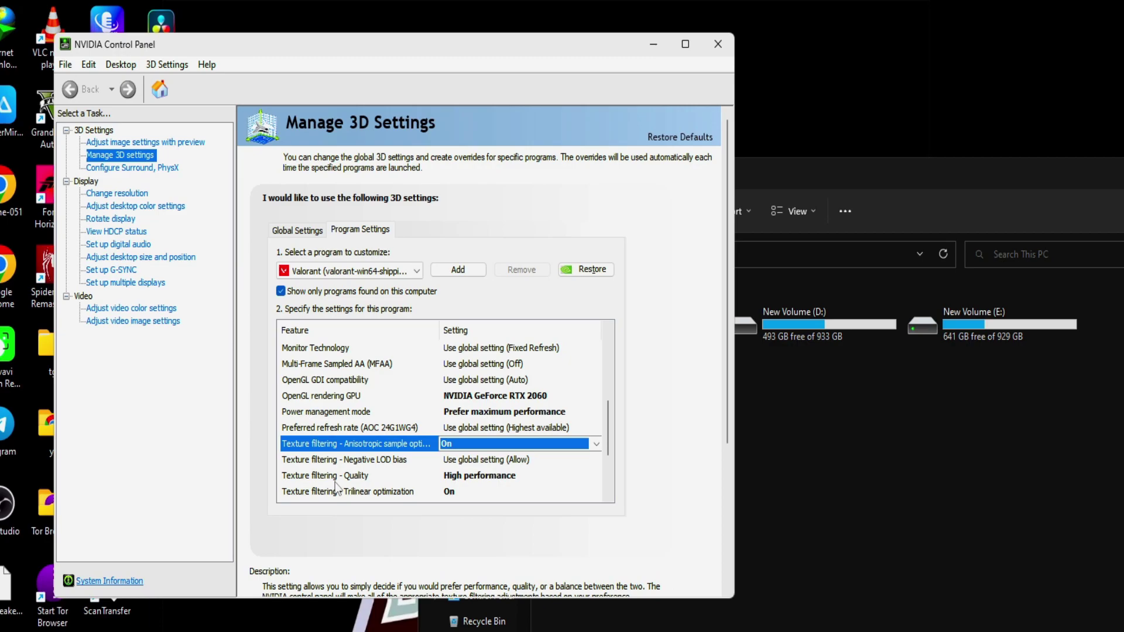
click(506, 476)
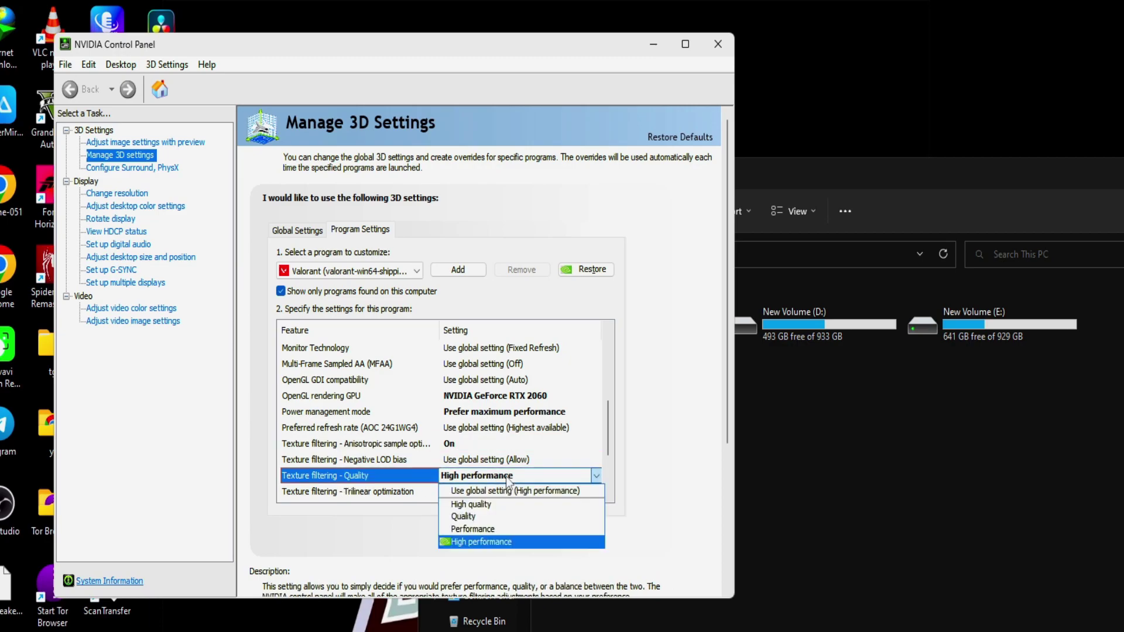
click(627, 416)
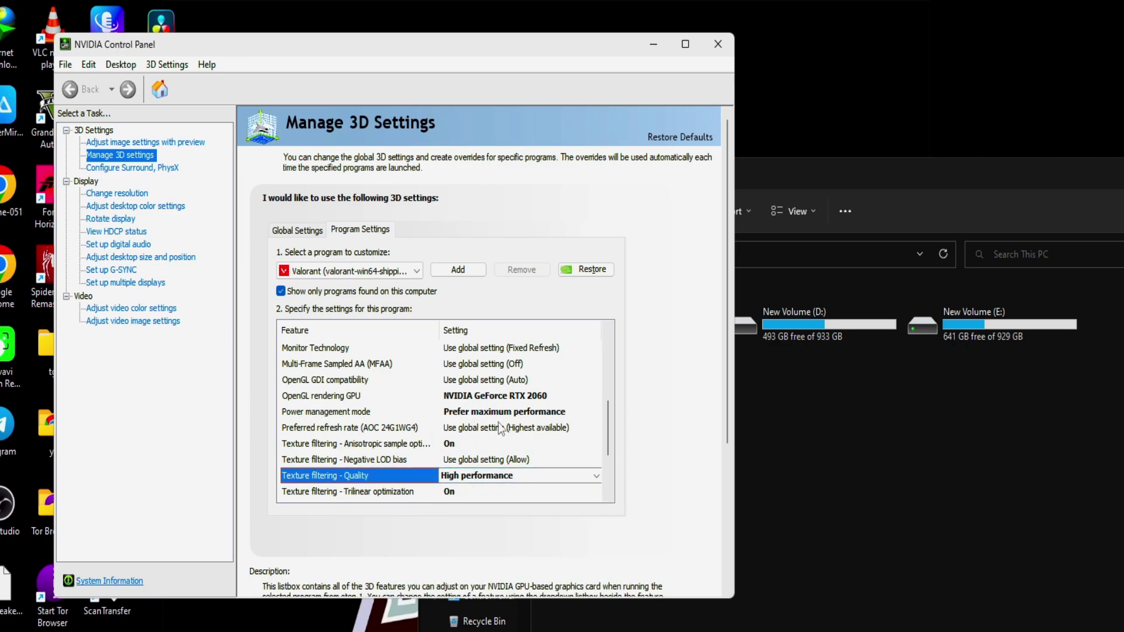
scroll(501, 429, down, 1)
click(501, 429)
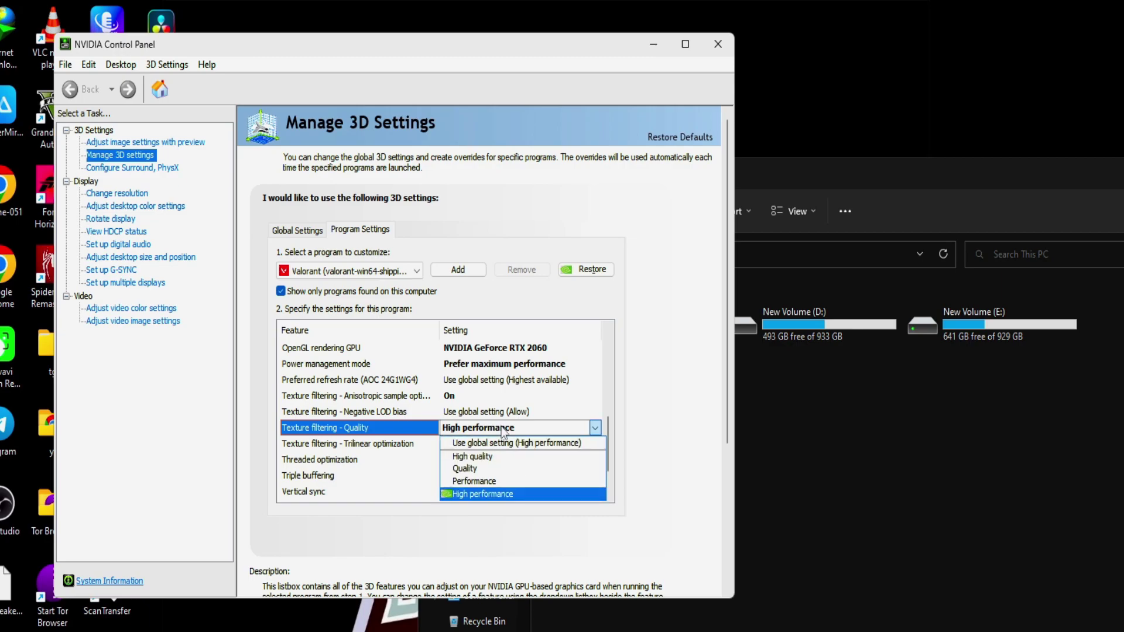
click(660, 428)
drag(609, 440, 615, 407)
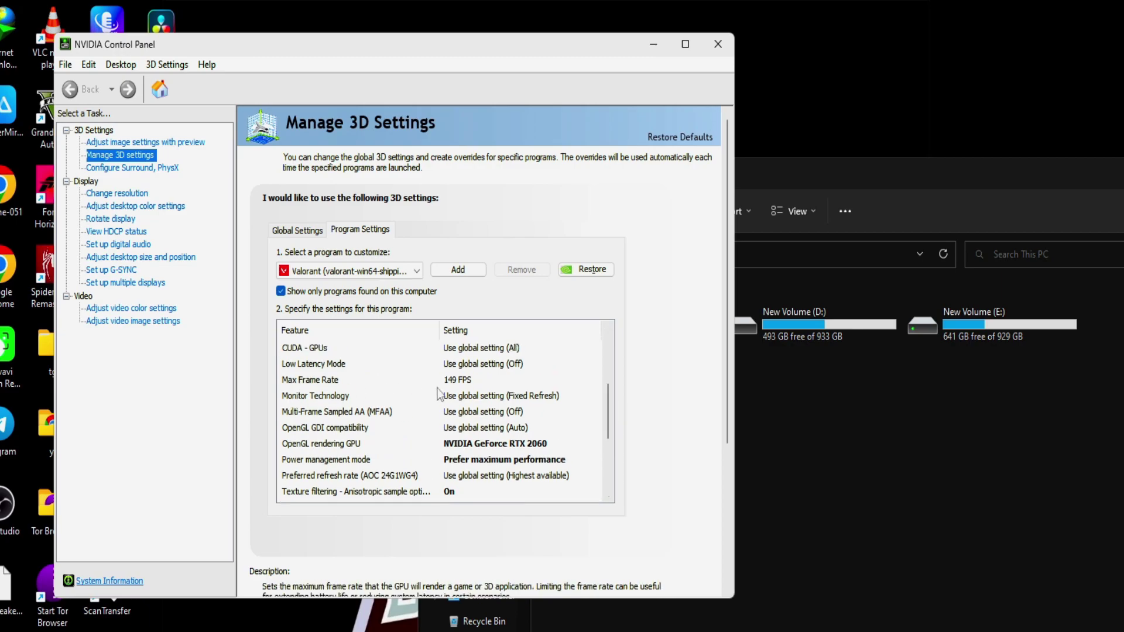
- Turn on Valorant's Max Frame Rate limit at 149 FPS
click(459, 380)
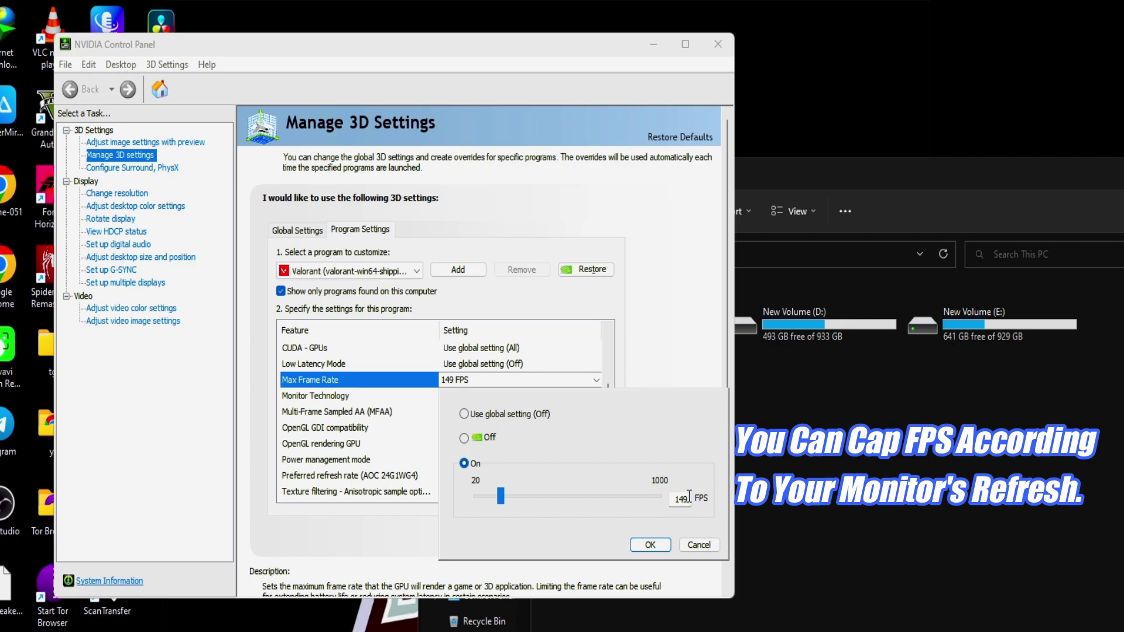
click(651, 545)
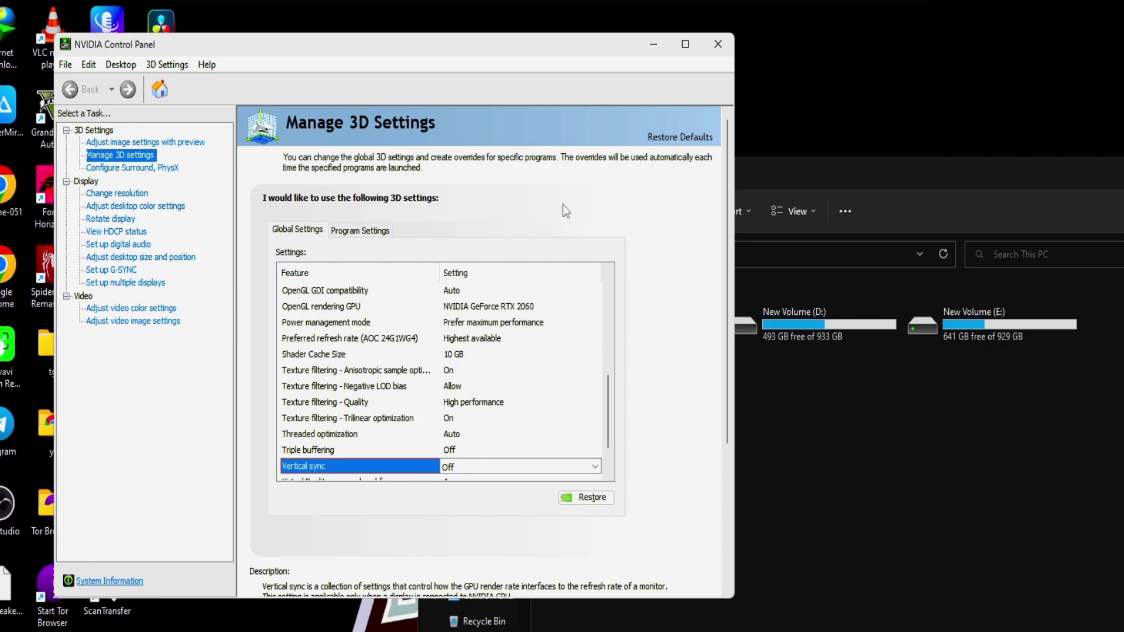
- Assign PhysX to the NVIDIA GeForce RTX 2060 instead of Auto-select and apply
click(132, 168)
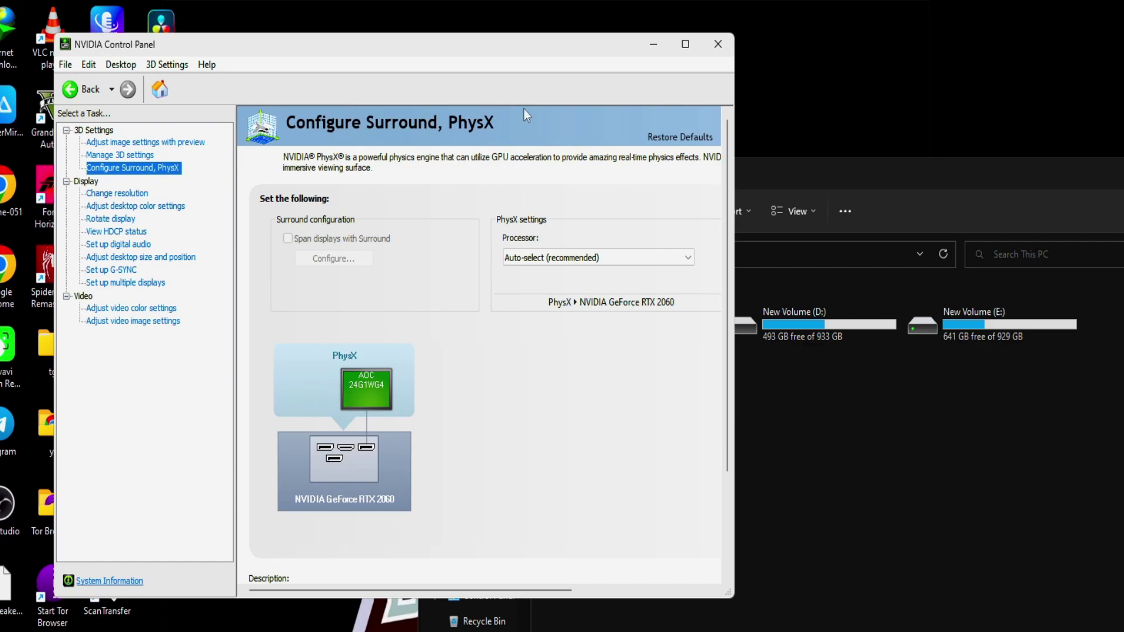
click(547, 263)
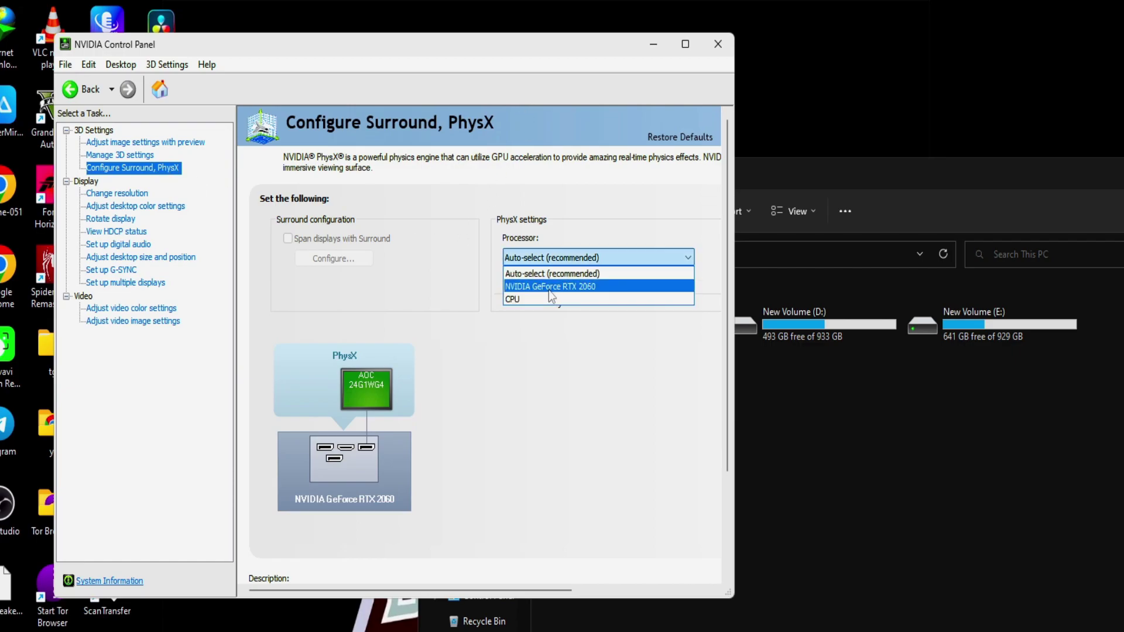
click(549, 288)
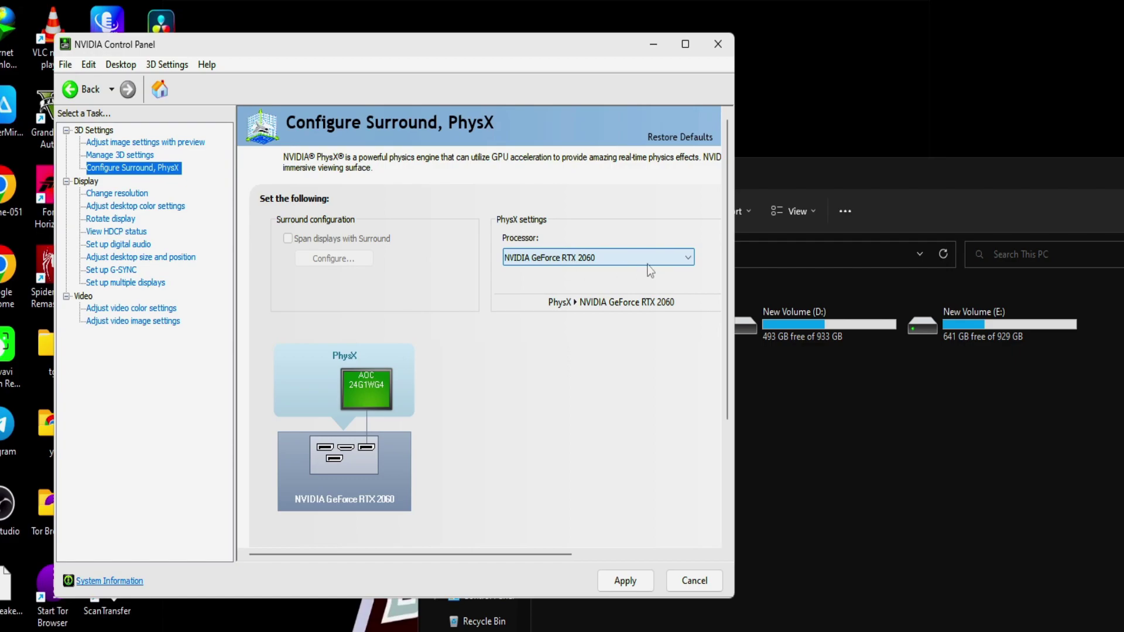
click(625, 581)
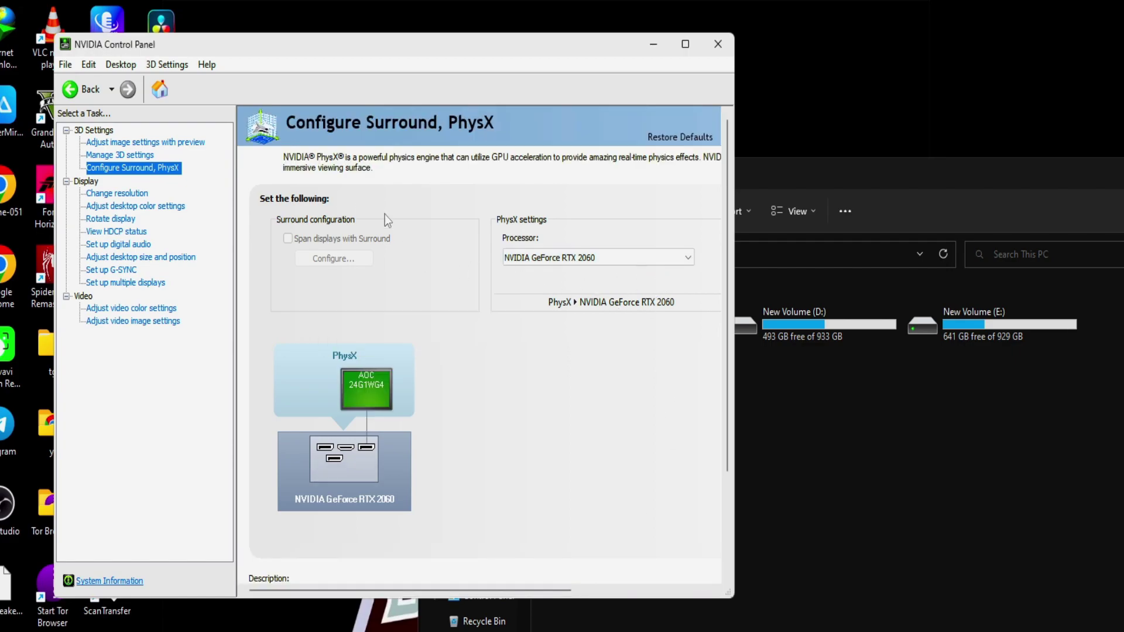
- Apply 1920 × 1080 at 144Hz and confirm keeping the new display settings
click(121, 194)
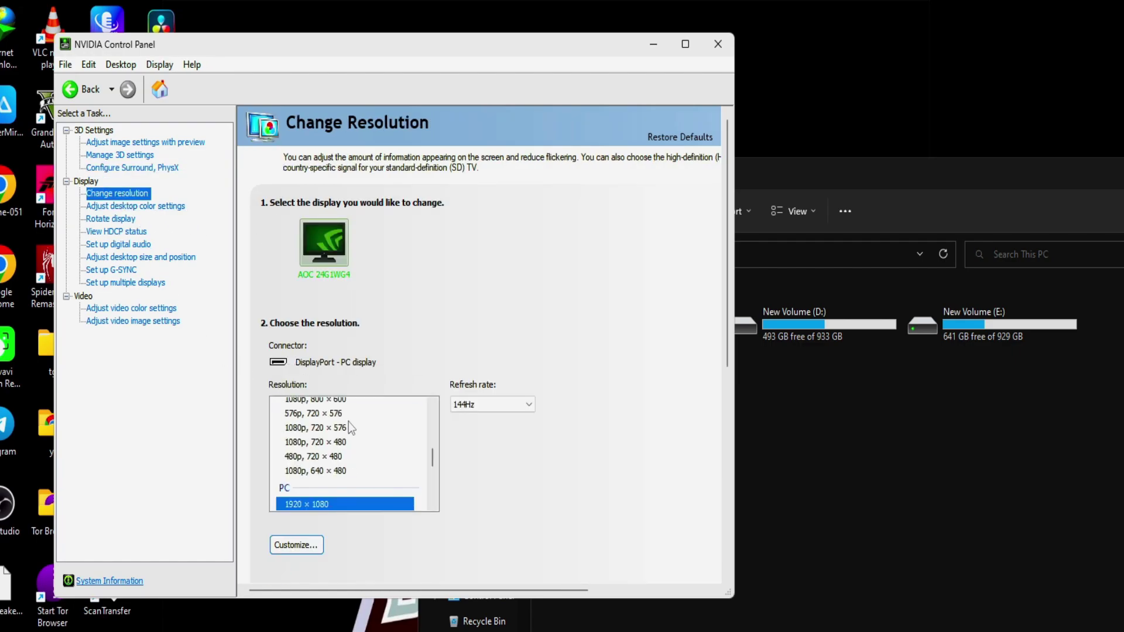
scroll(348, 422, up, 4)
scroll(331, 423, down, 5)
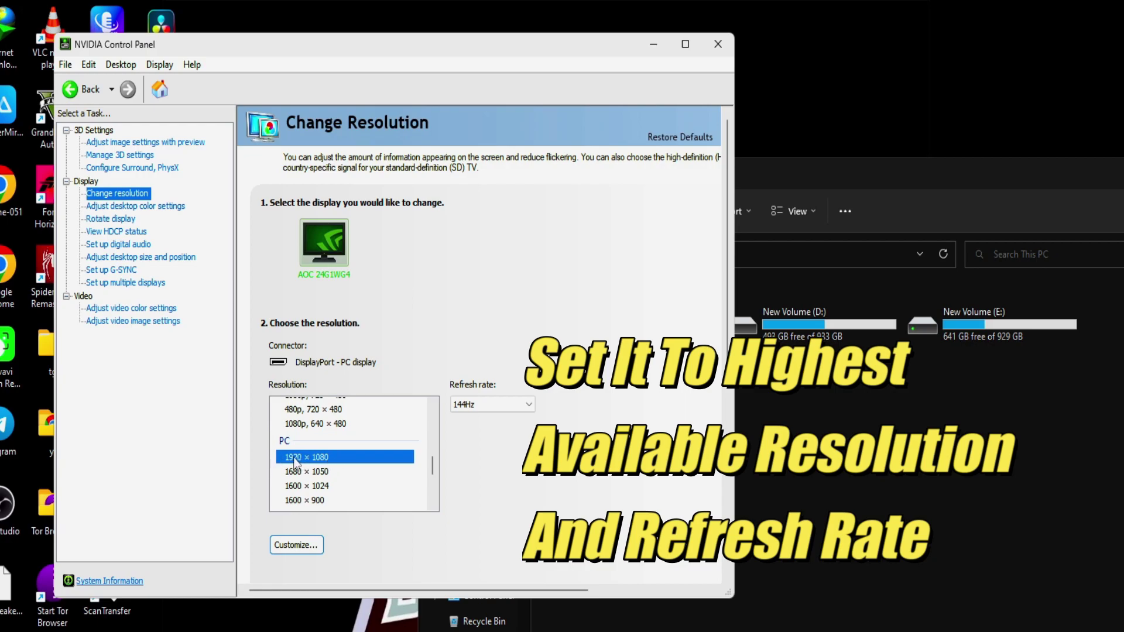
click(512, 406)
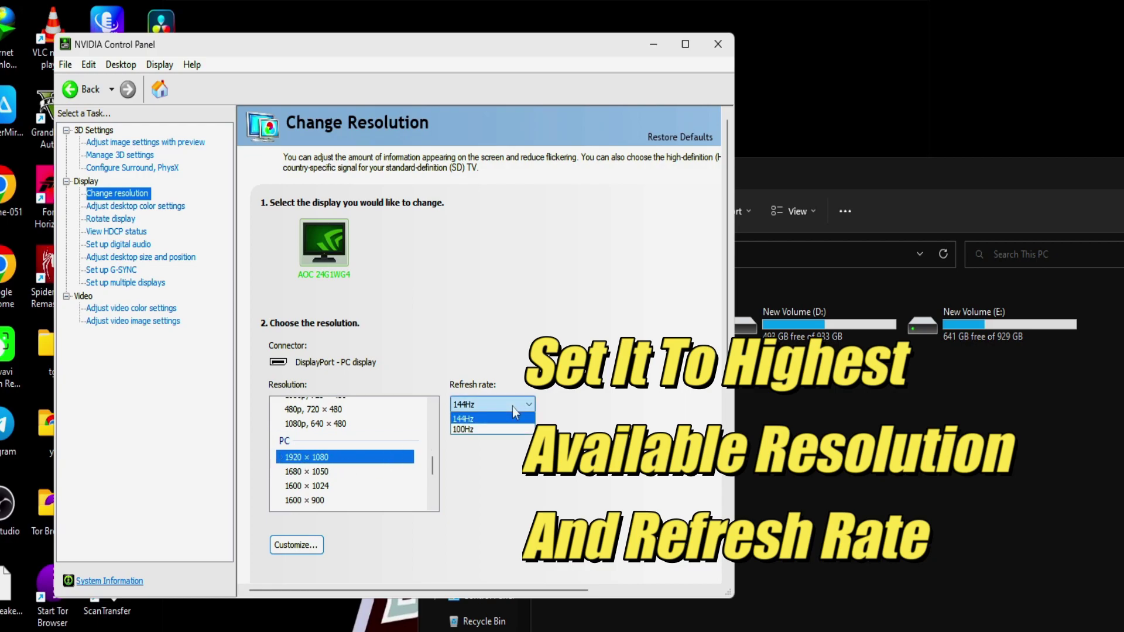
click(468, 419)
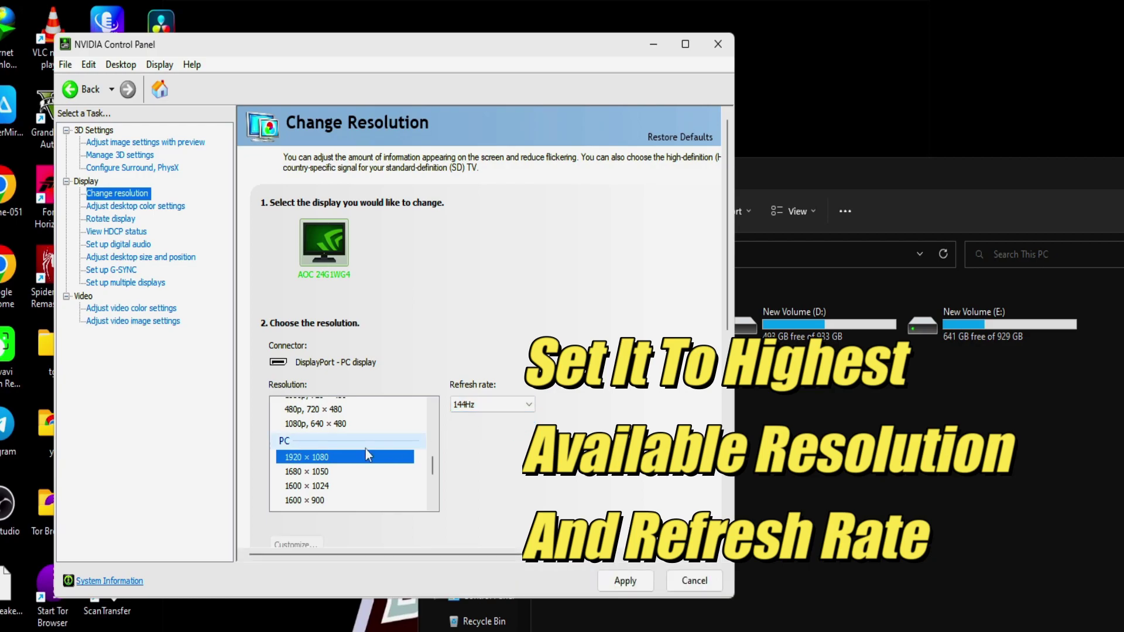
scroll(335, 434, down, 3)
scroll(336, 435, up, 3)
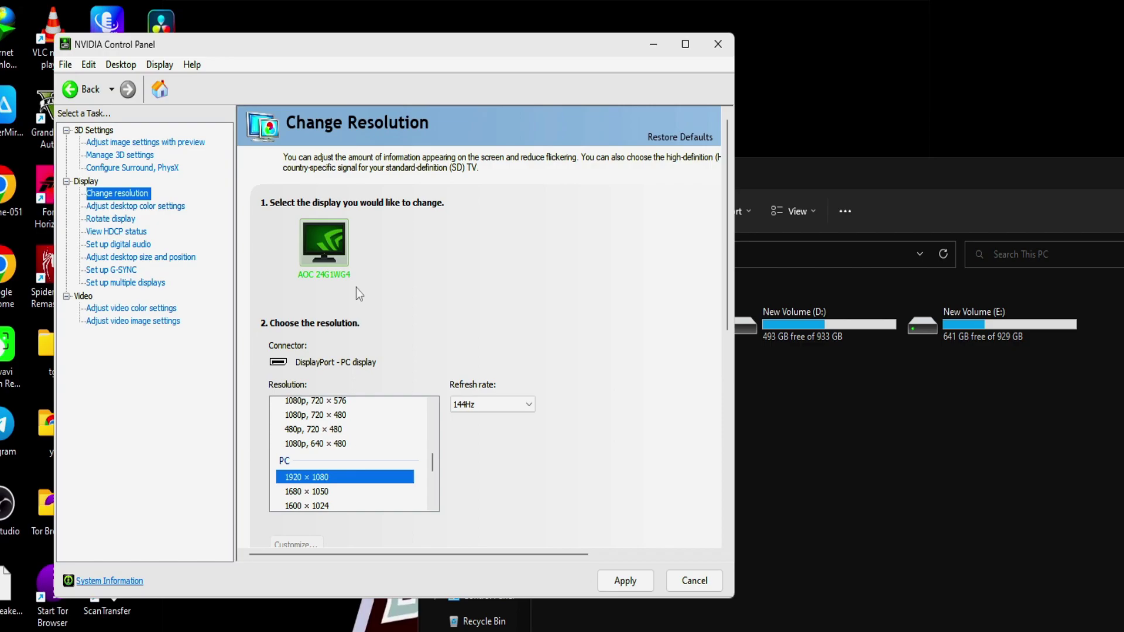
click(625, 580)
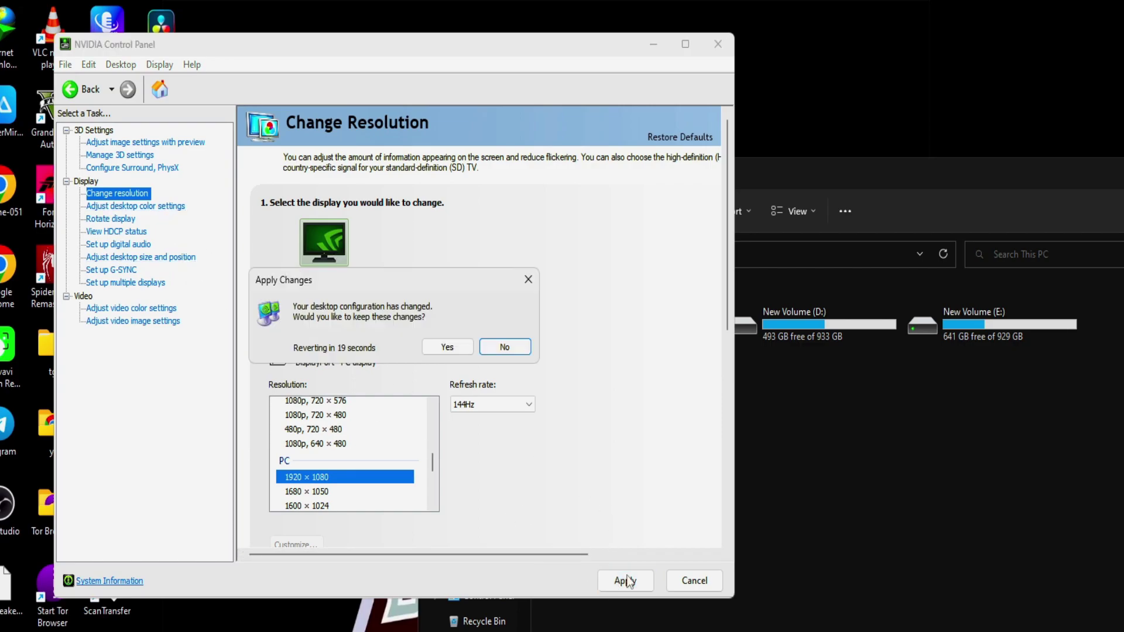
click(458, 344)
click(163, 208)
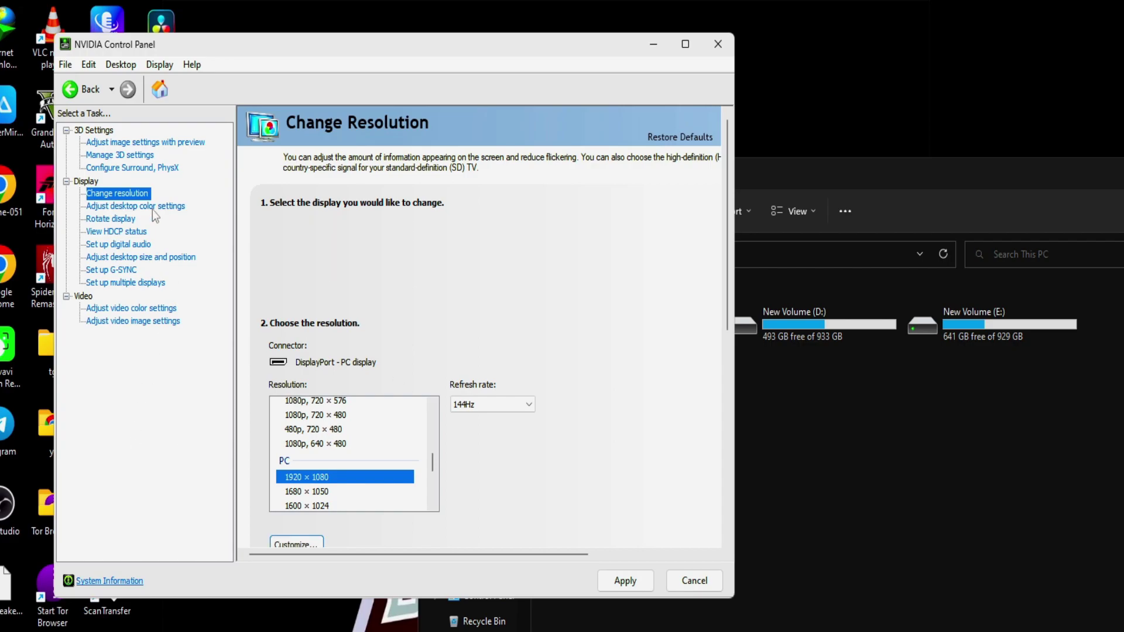
- Raise Digital vibrance in the desktop colour settings to 90% and apply it
click(155, 208)
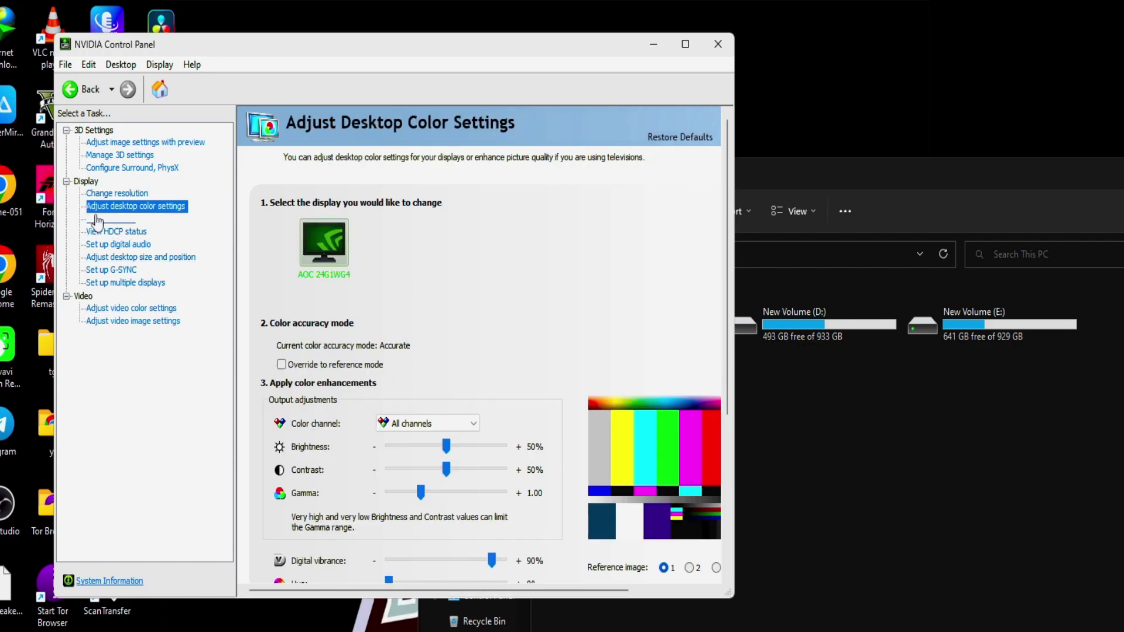
scroll(483, 251, down, 3)
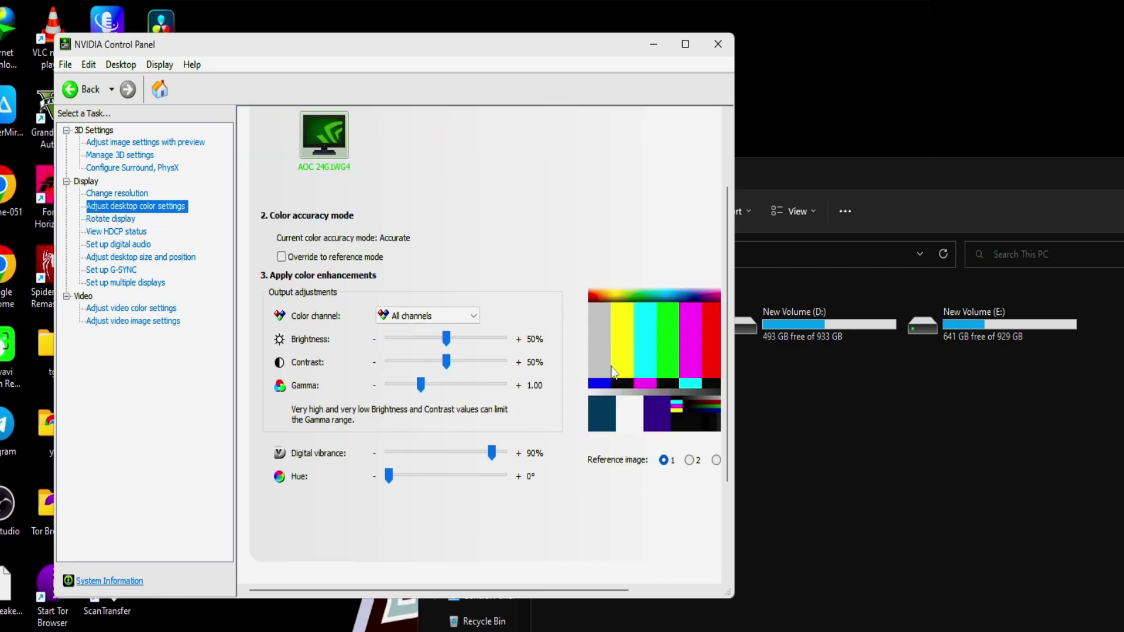
scroll(430, 403, up, 2)
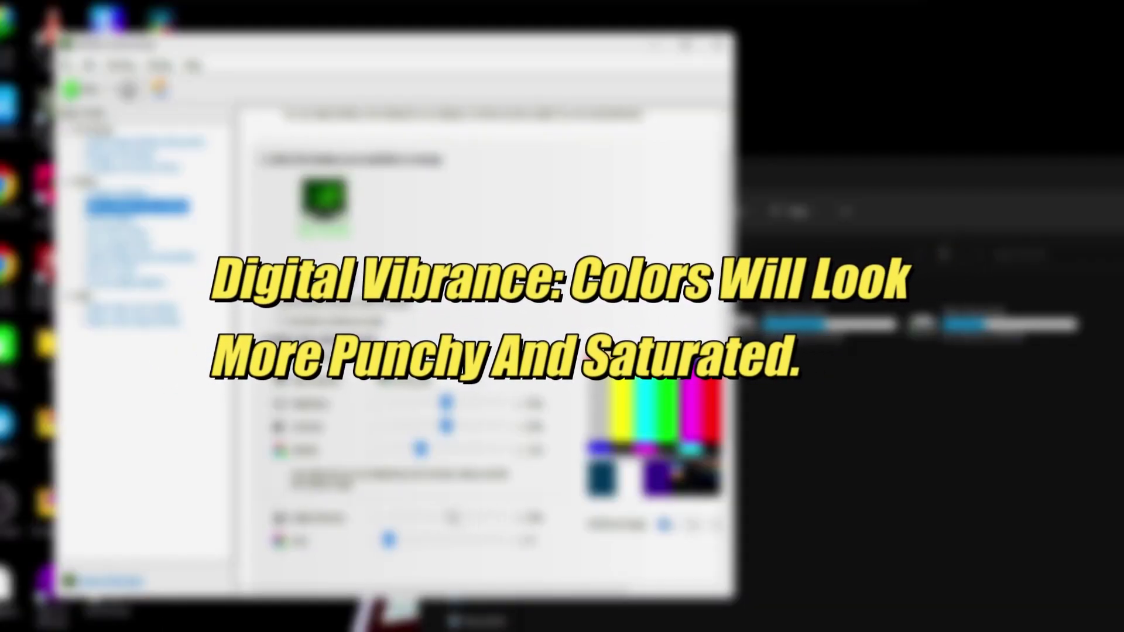
drag(452, 517, 489, 518)
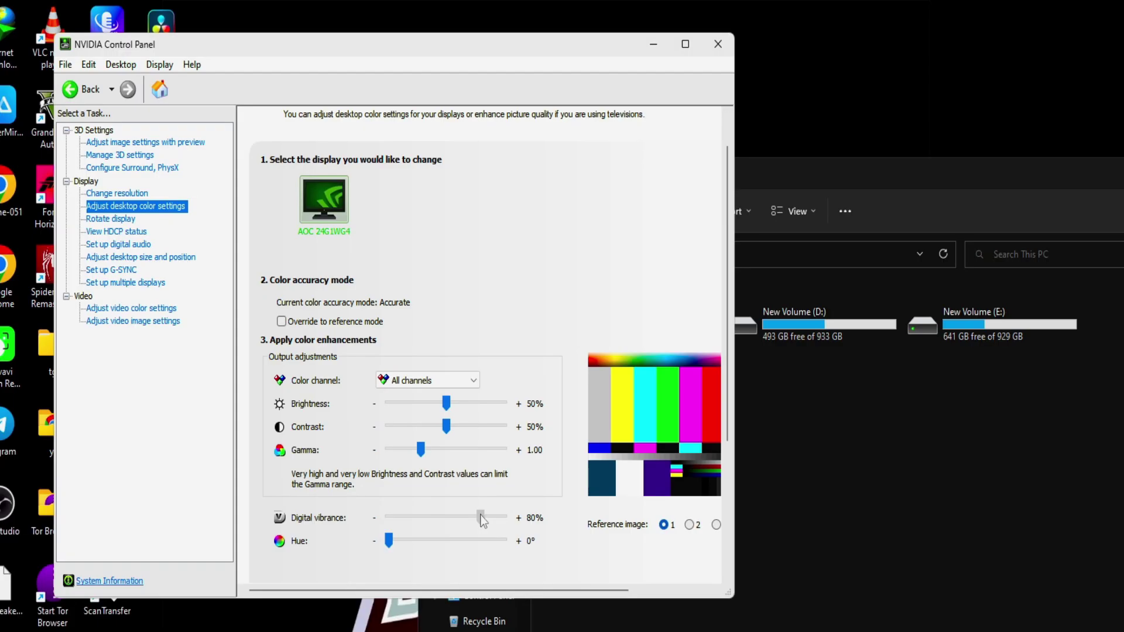
drag(482, 514, 491, 513)
click(623, 580)
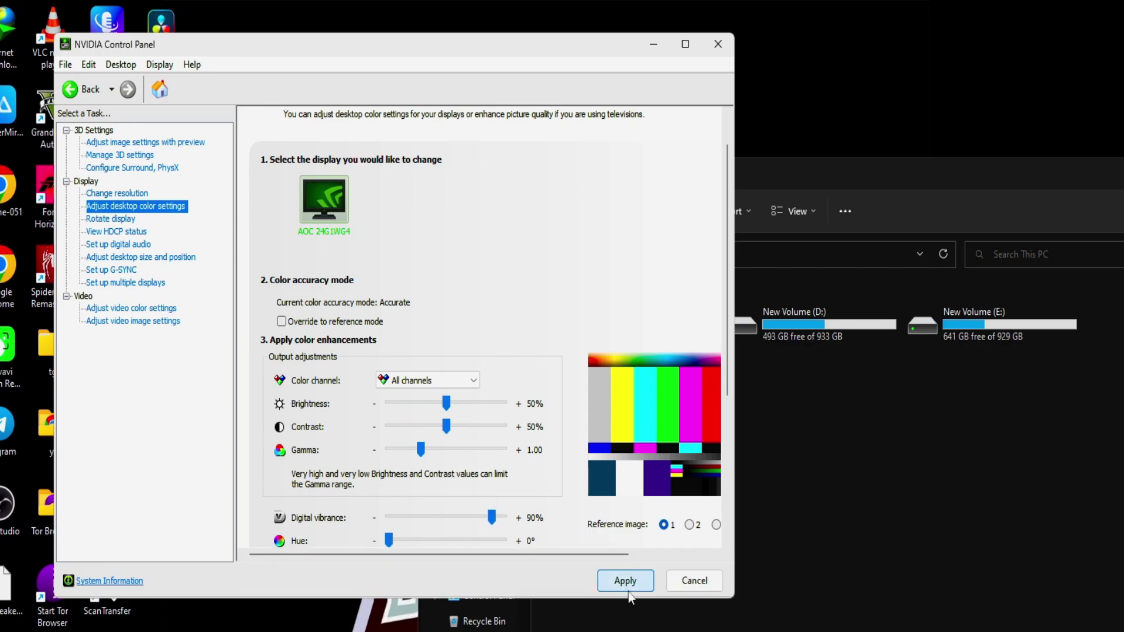
click(128, 222)
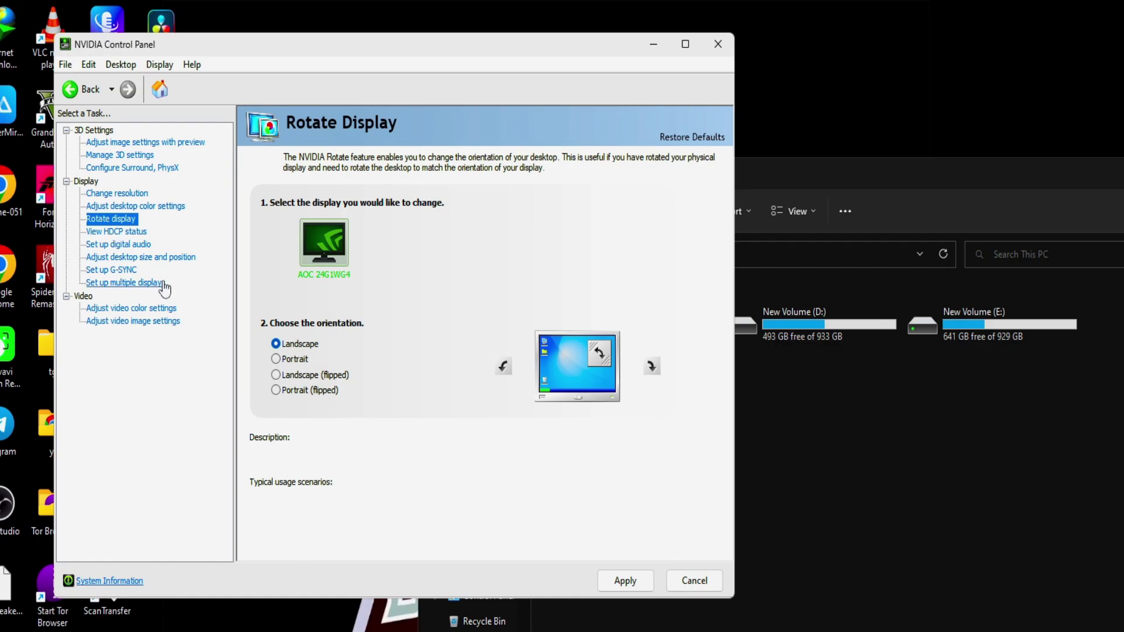
- Apply pending changes, then set desktop scaling mode to Full-screen instead of Aspect ratio
click(141, 258)
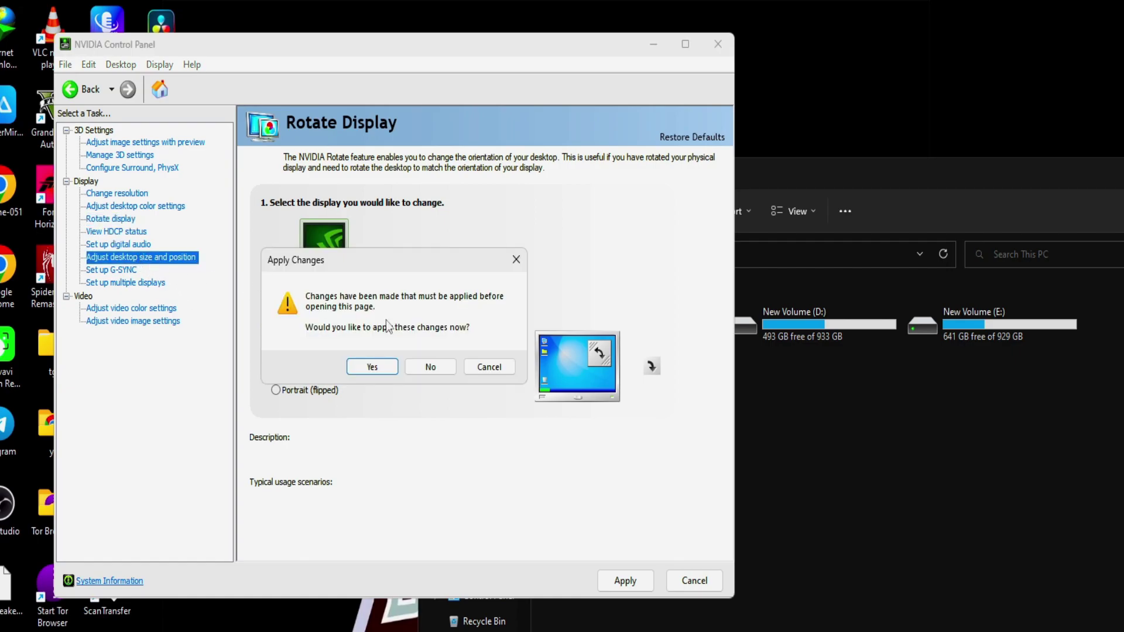
click(441, 367)
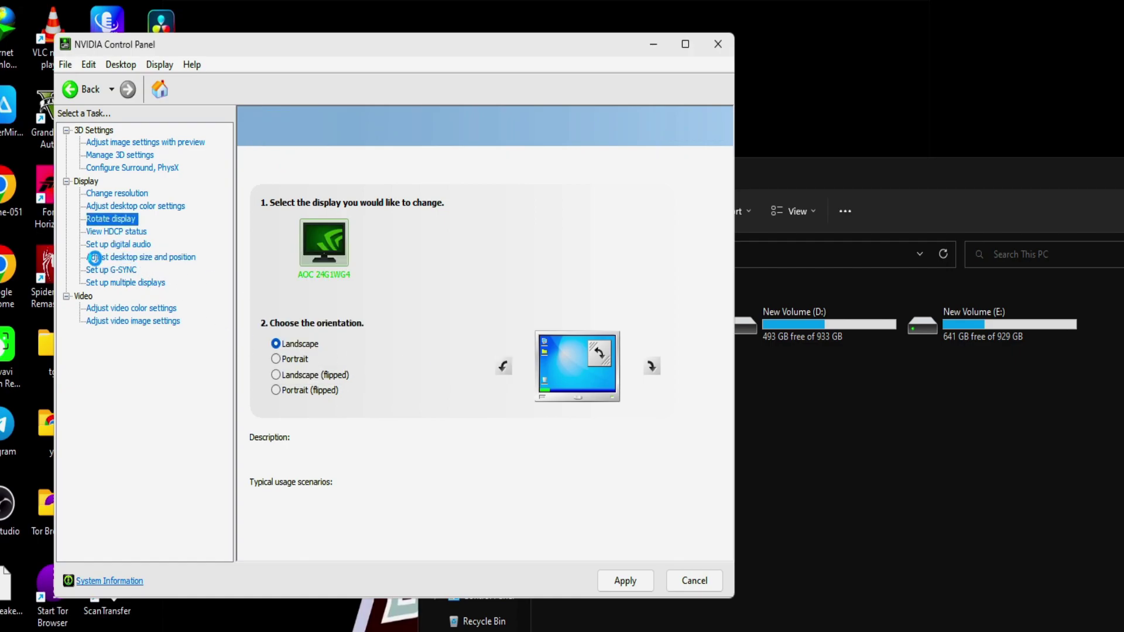
click(151, 257)
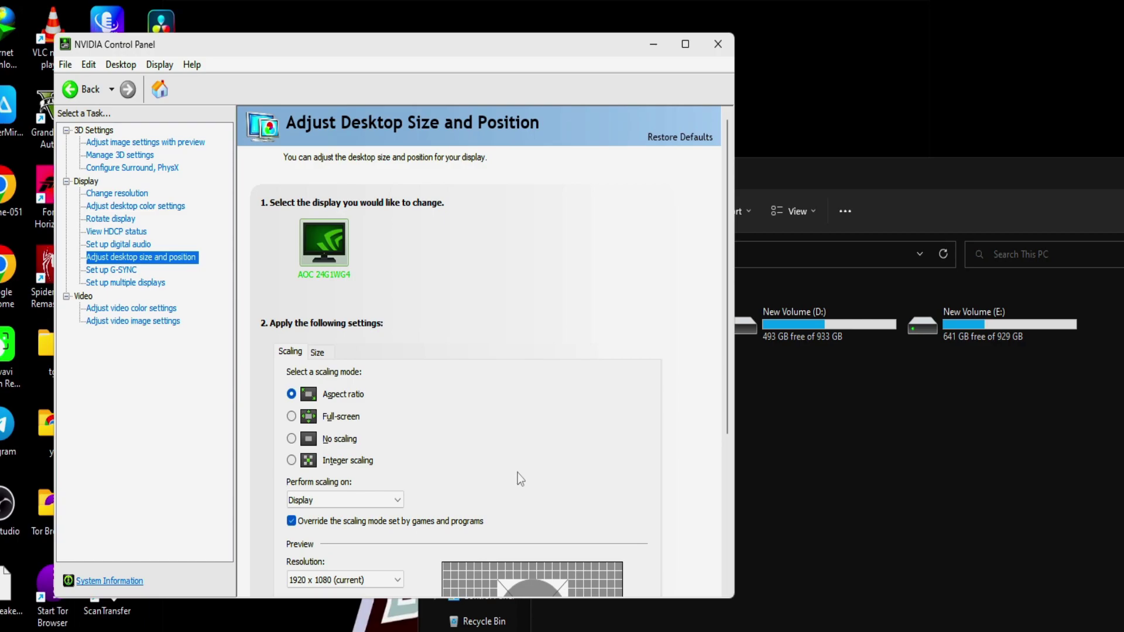
click(332, 423)
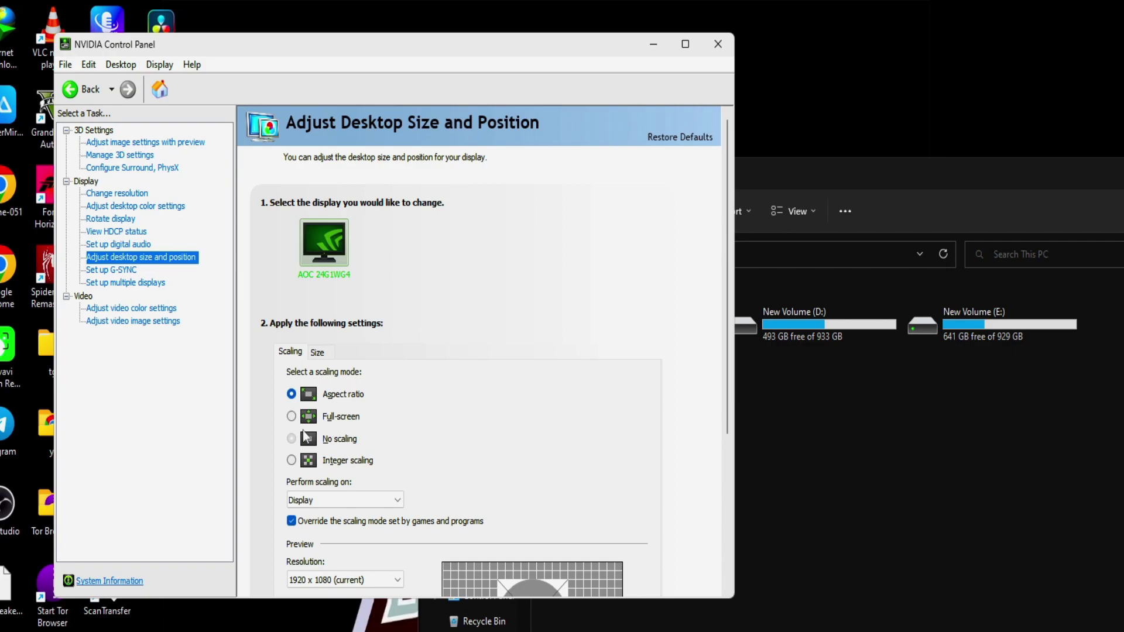